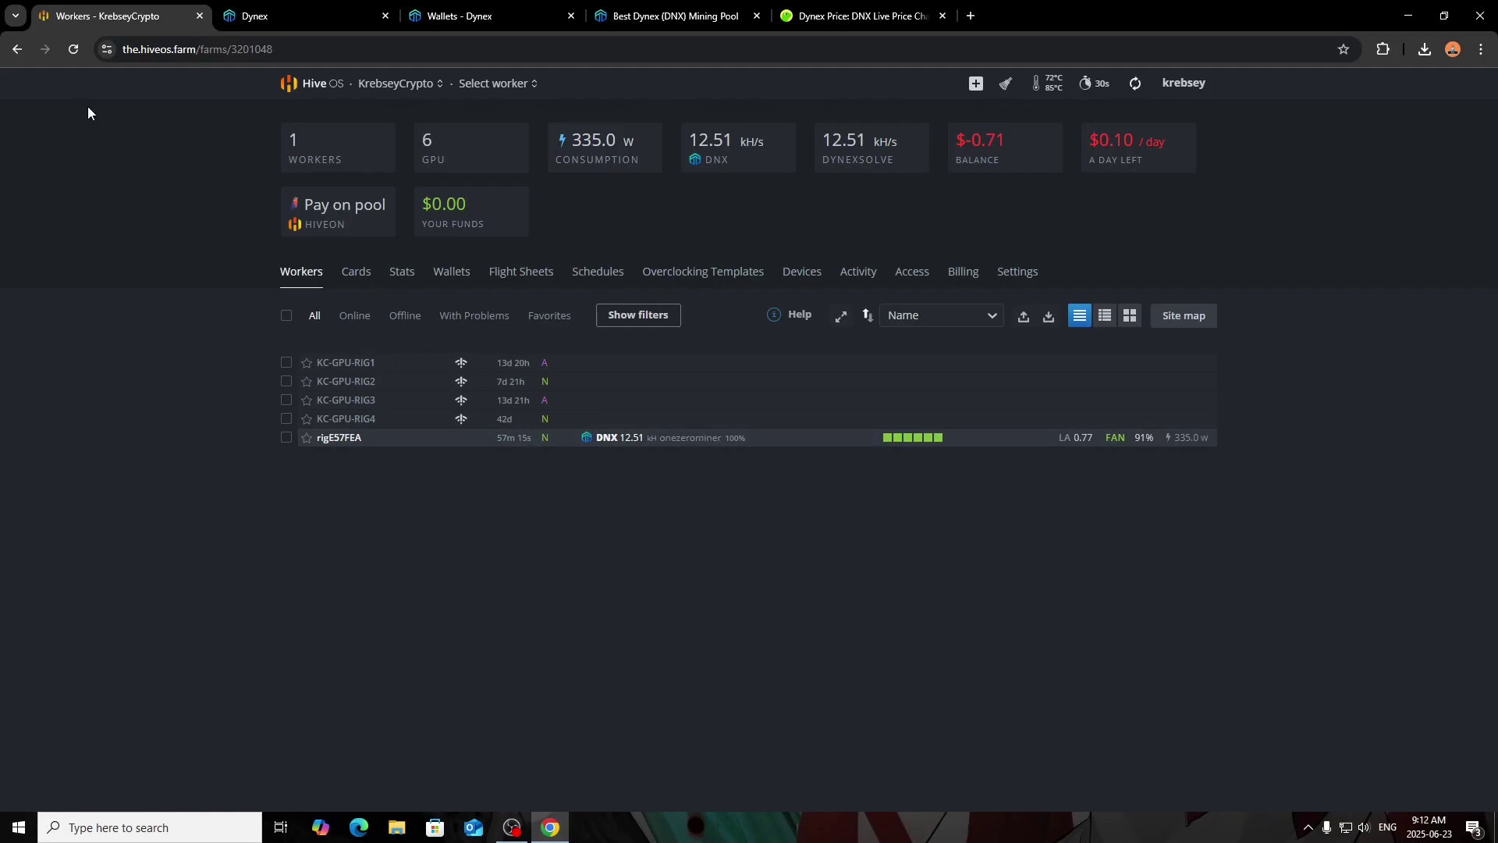
Open the Dynex homepage and look through its introduction and awards down to the Industries & Use Cases section
left_click(220, 11)
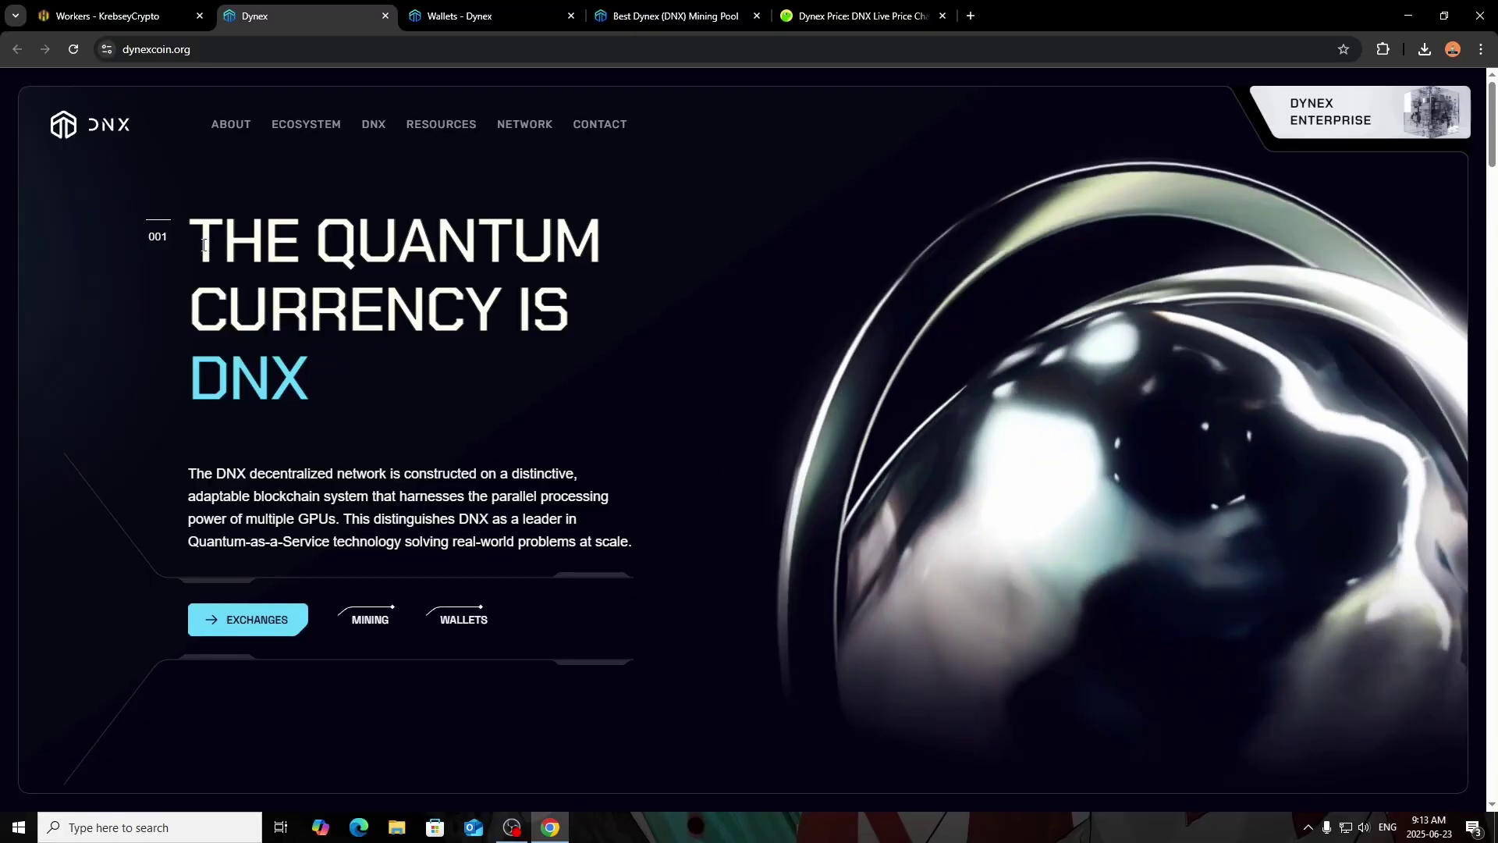
scroll(128, 334, "down", 1)
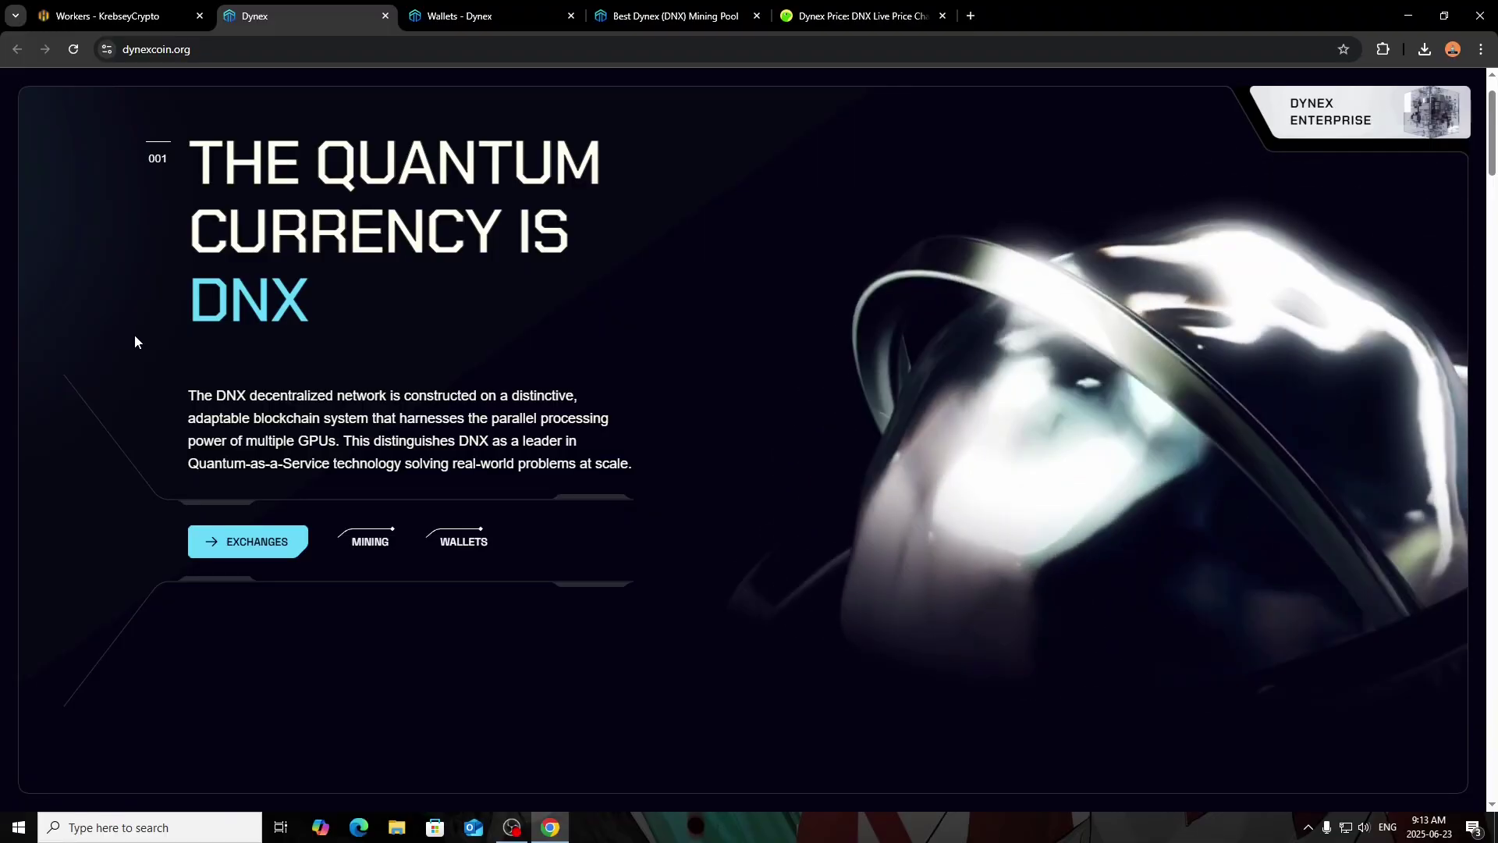
scroll(134, 341, "down", 7)
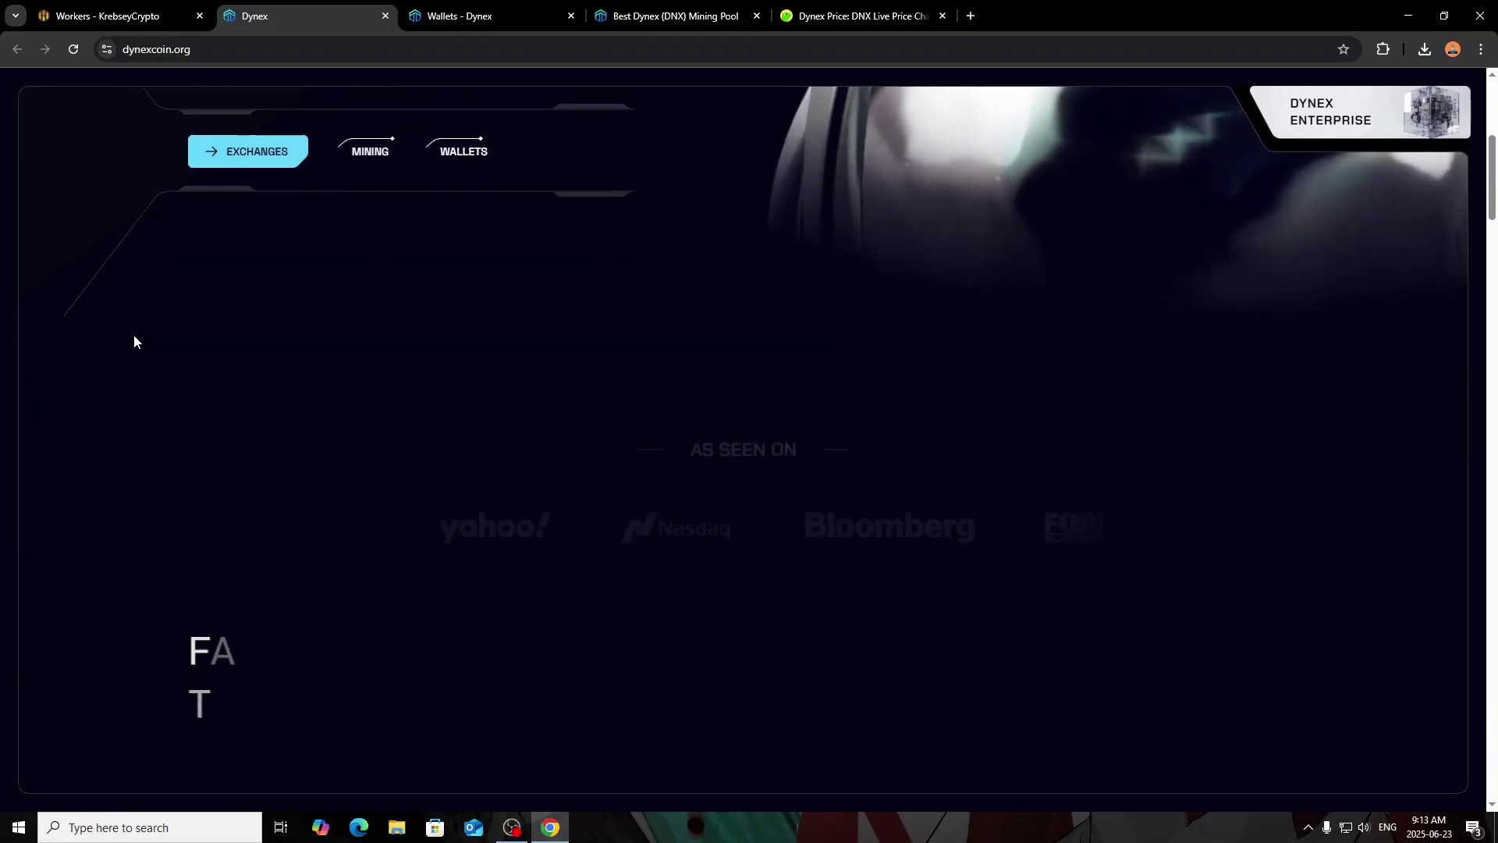
scroll(134, 341, "down", 6)
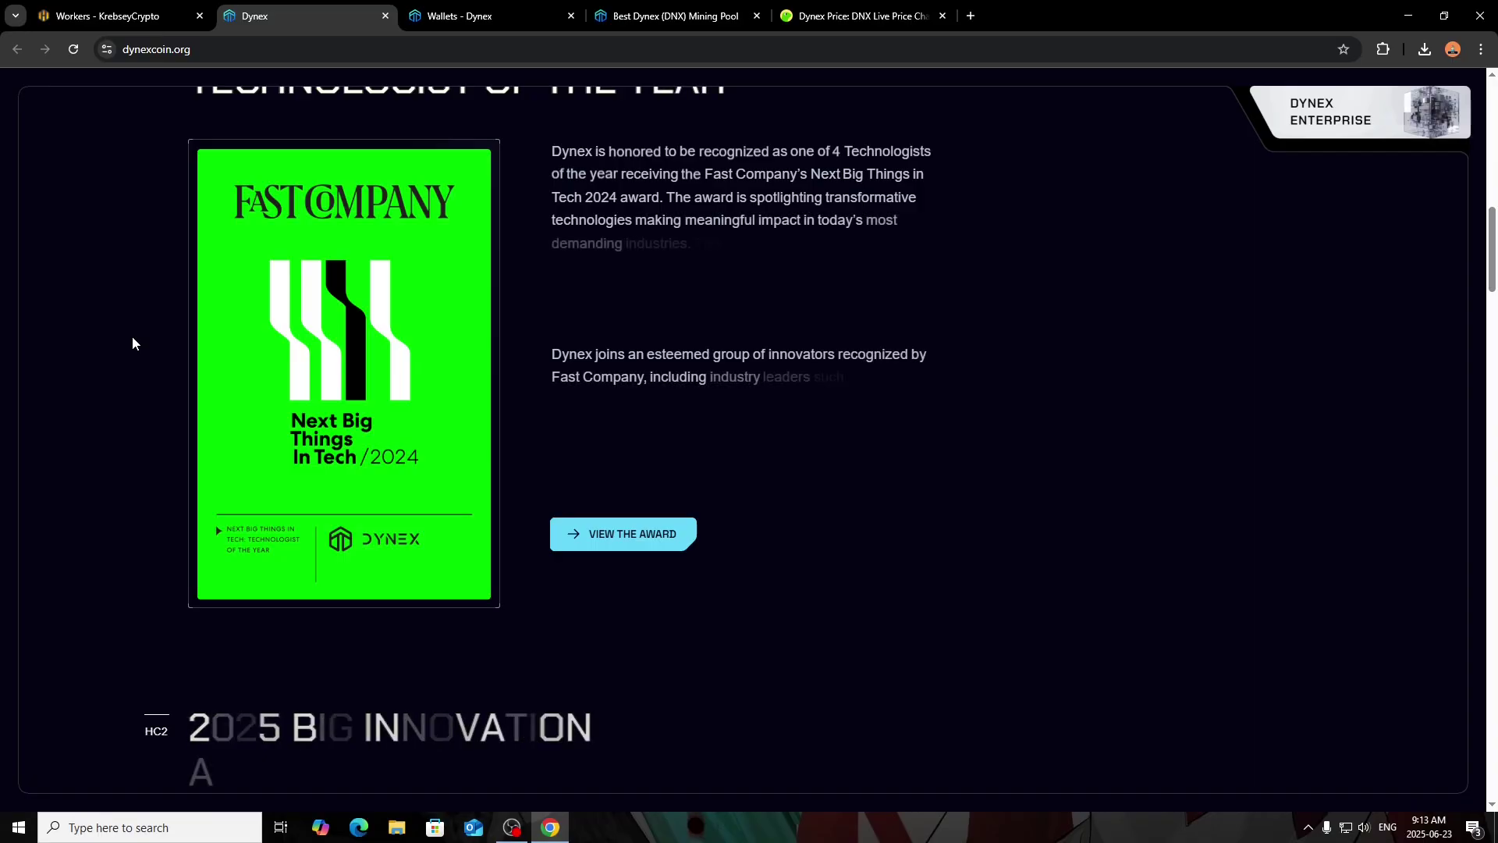
scroll(133, 342, "down", 10)
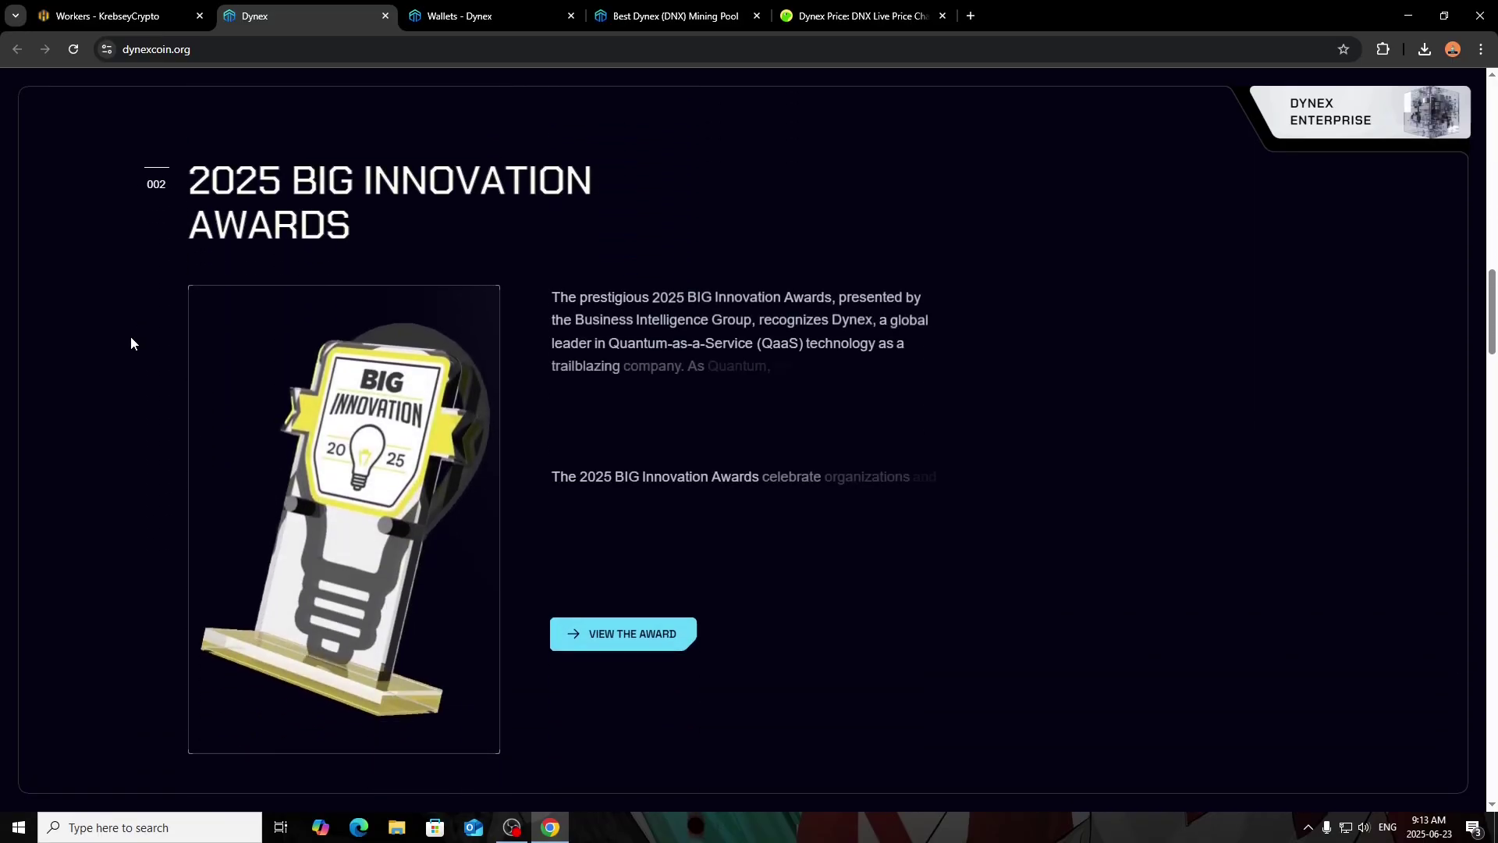
scroll(128, 344, "down", 3)
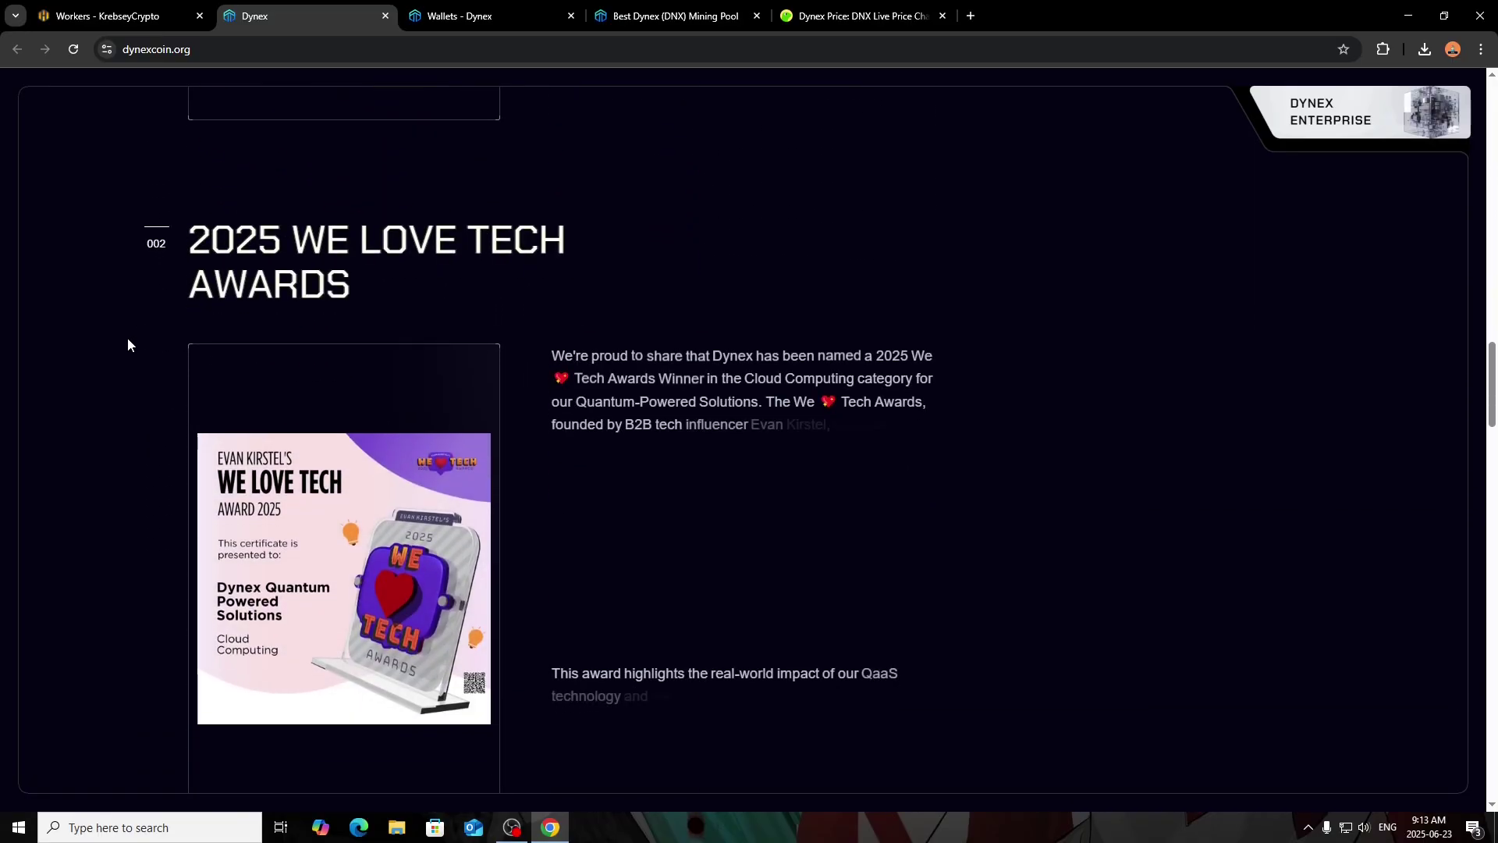
scroll(126, 345, "down", 4)
scroll(125, 344, "down", 10)
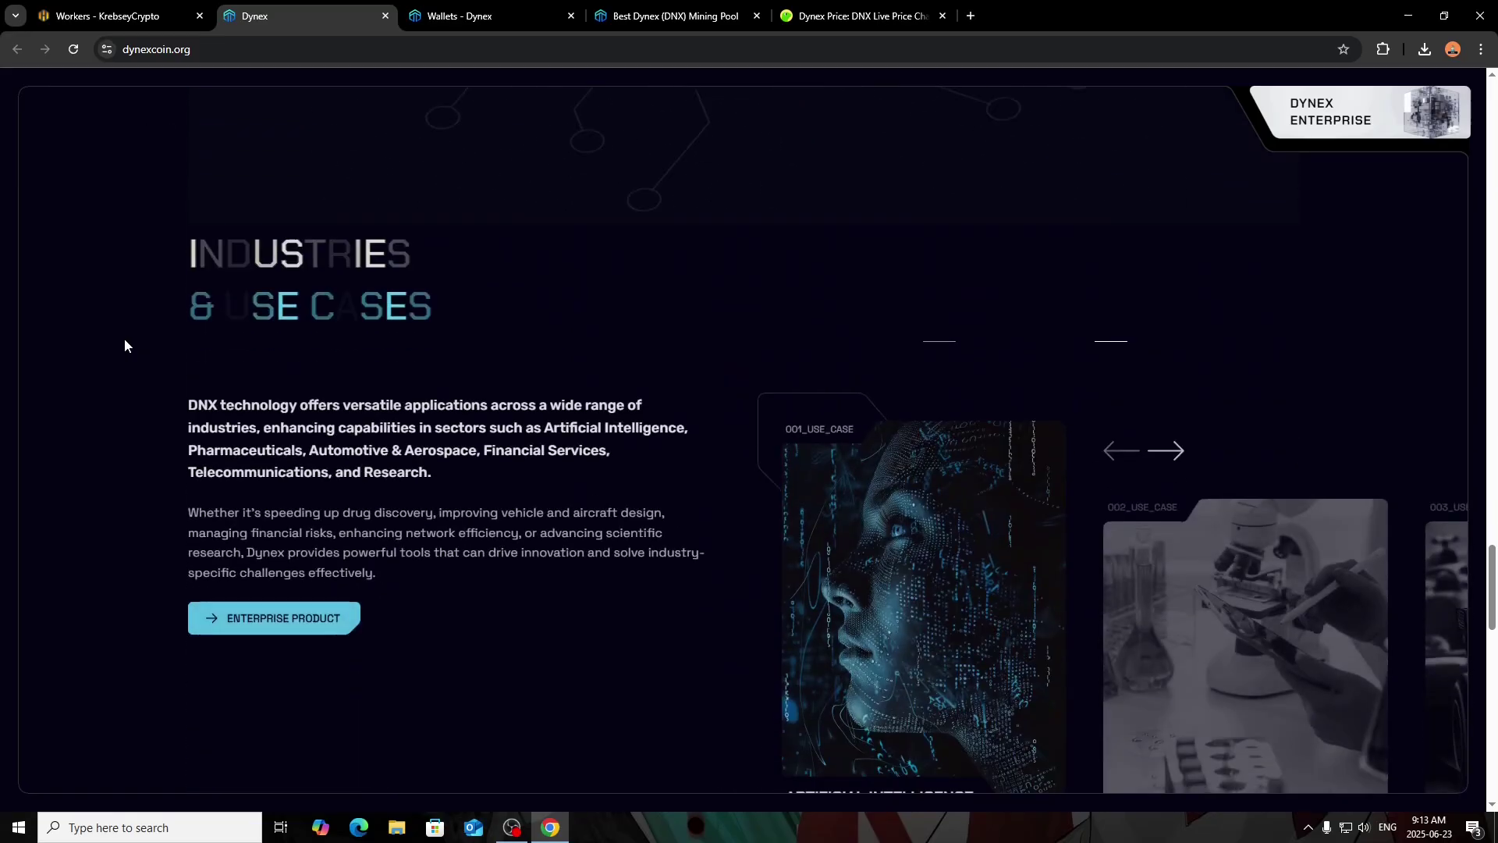
scroll(125, 339, "down", 2)
scroll(125, 338, "up", 1)
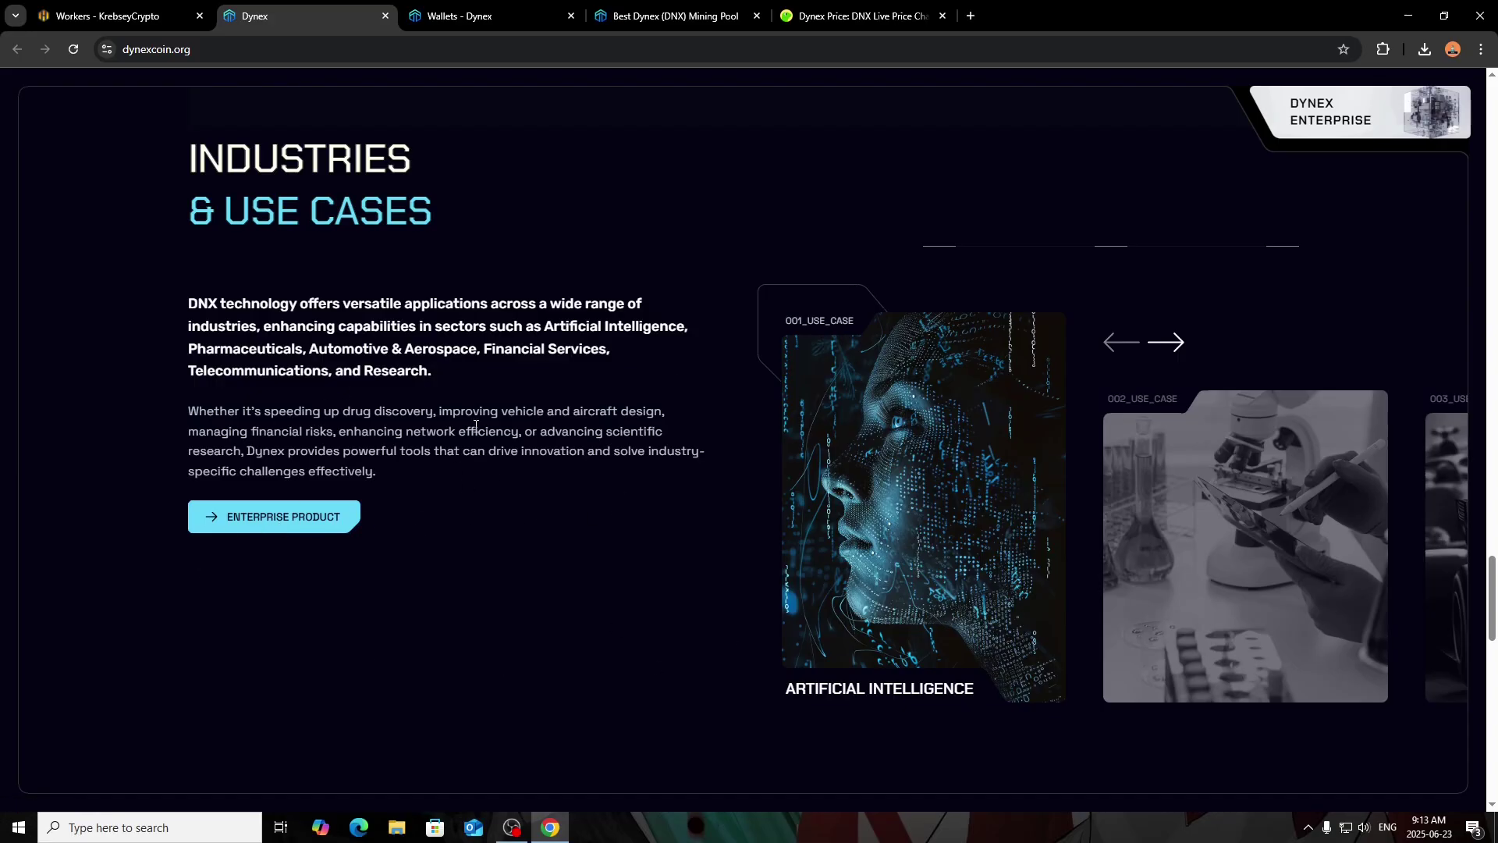
Browse all the DNX use cases from Pharmaceuticals to Research and return to Artificial Intelligence
left_click(1177, 343)
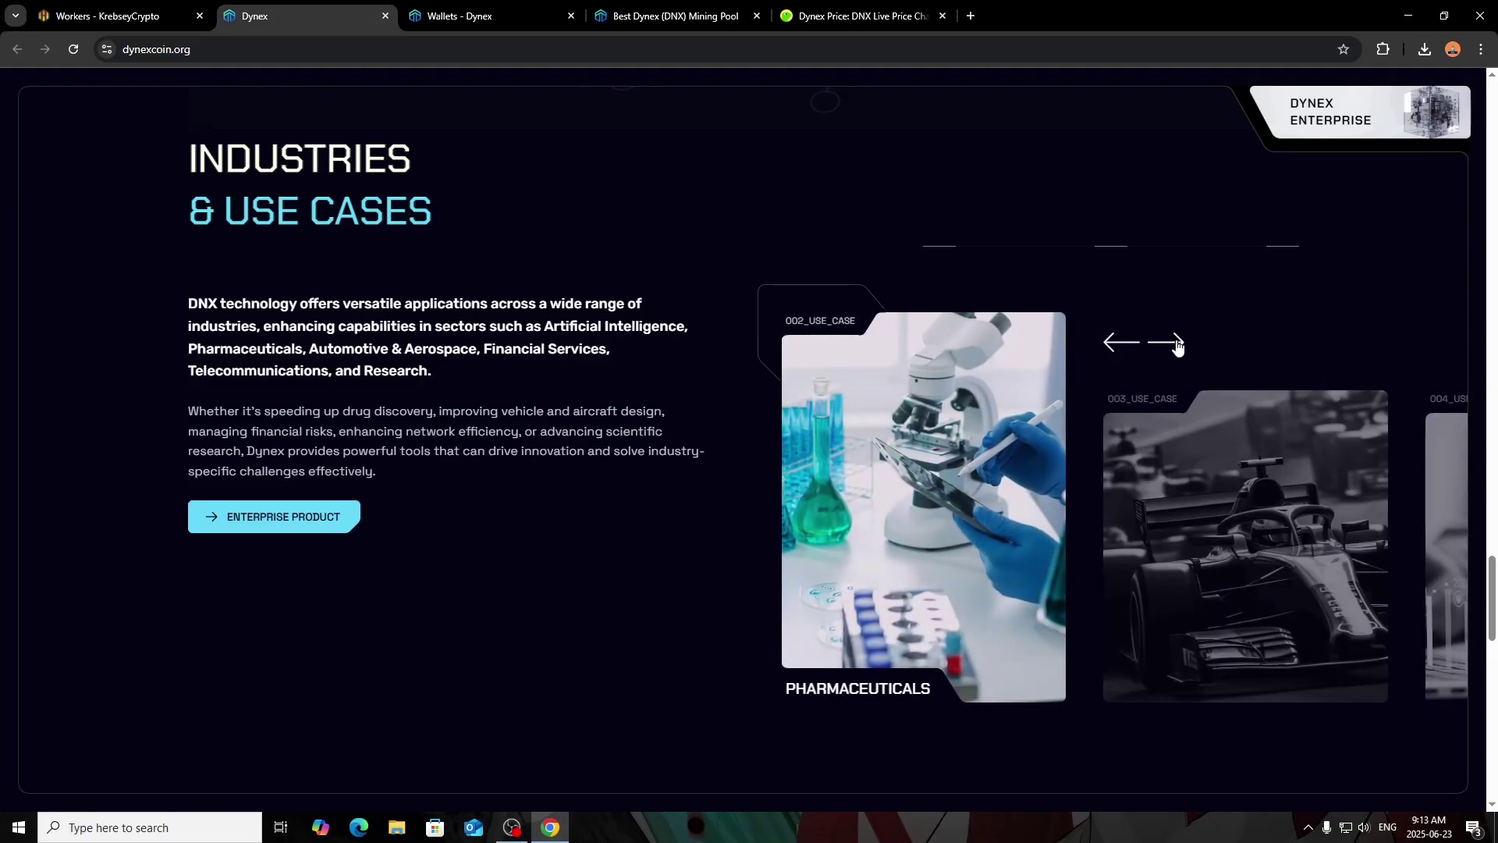
left_click(1177, 343)
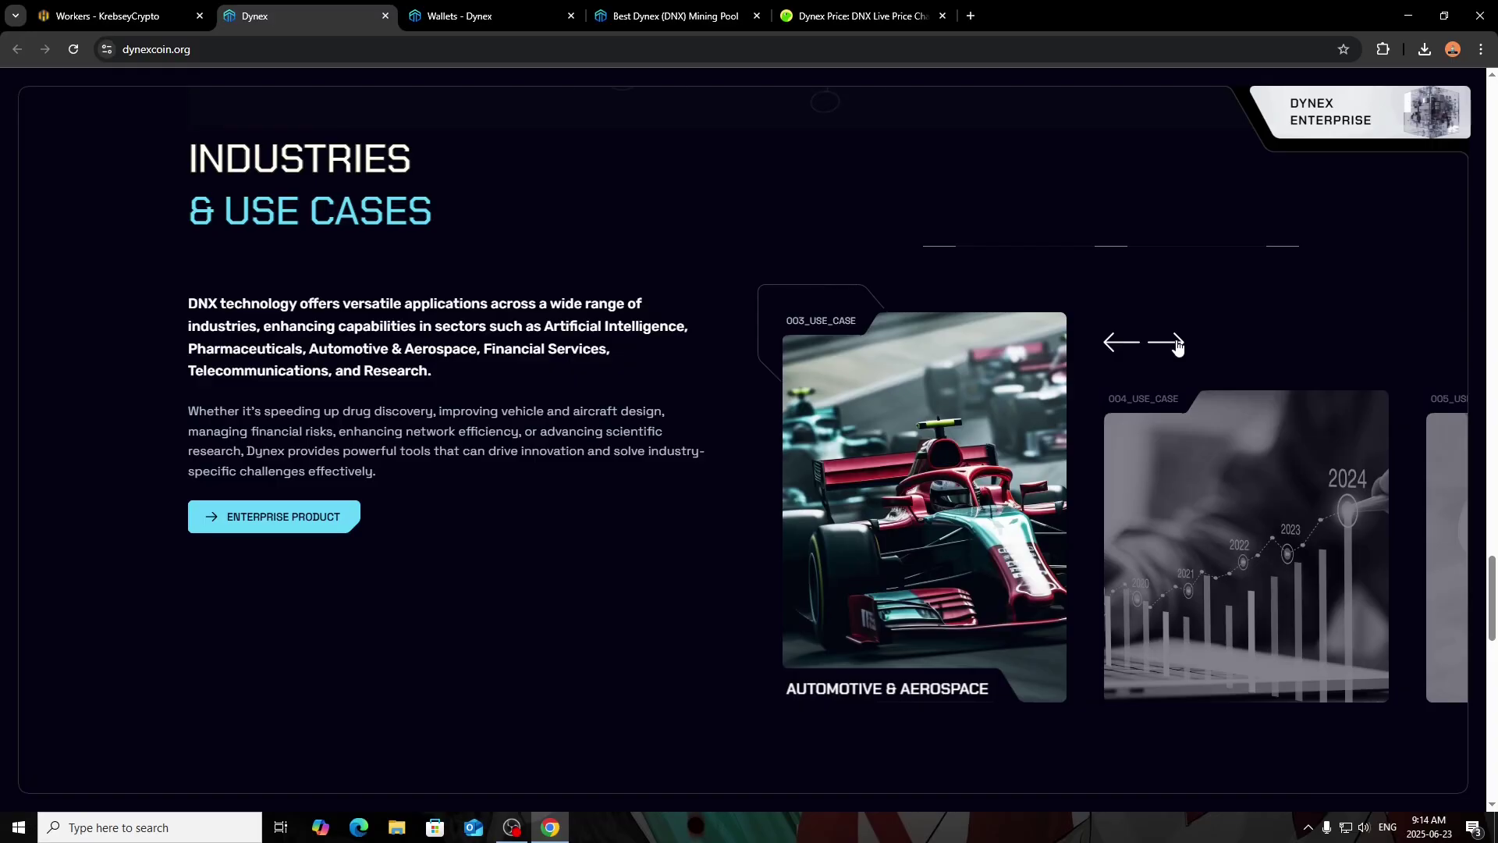
left_click(1179, 344)
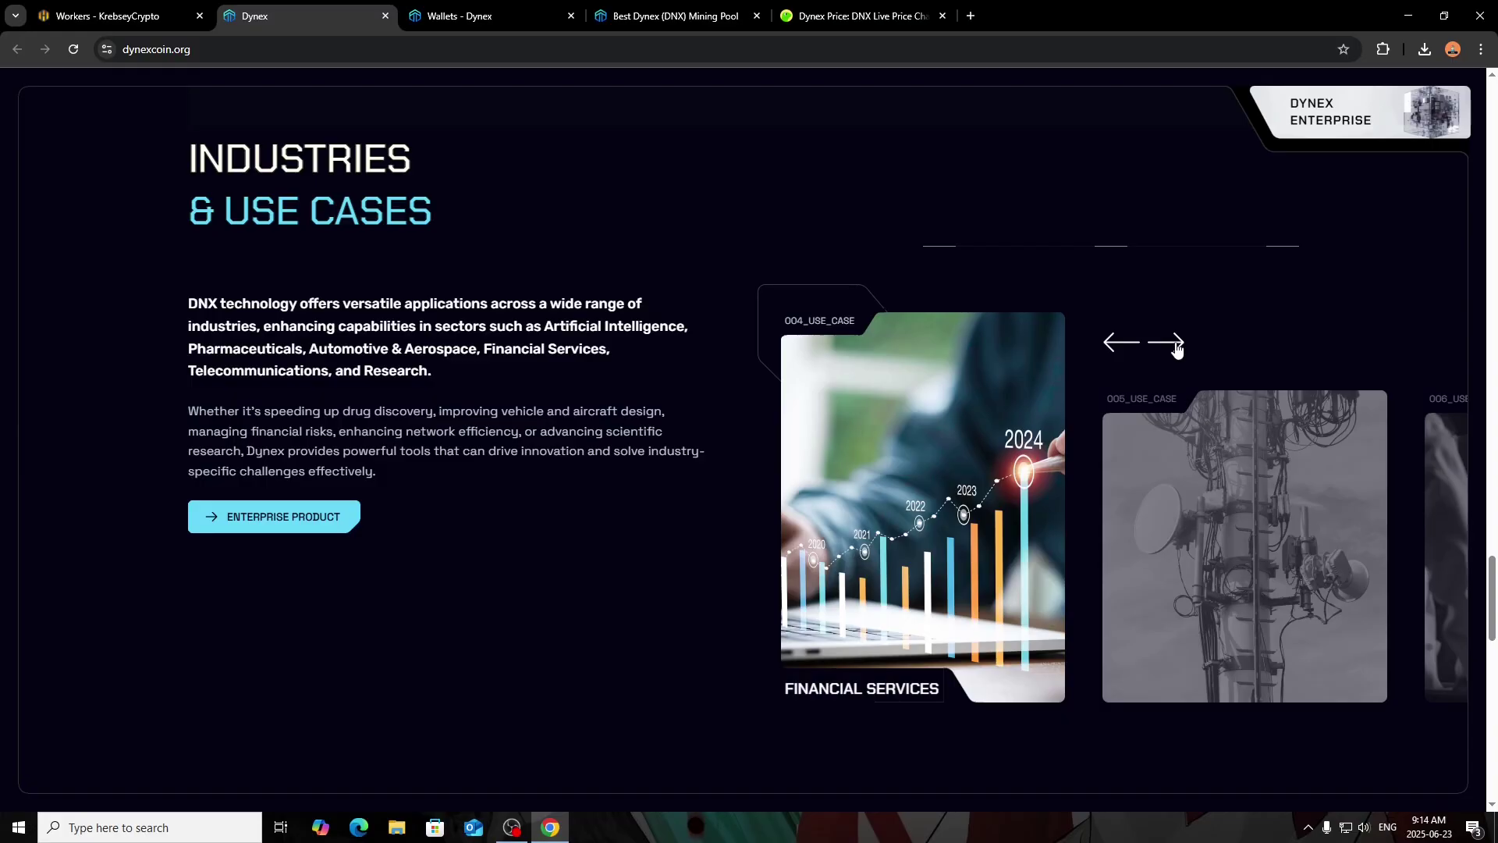
left_click(1177, 351)
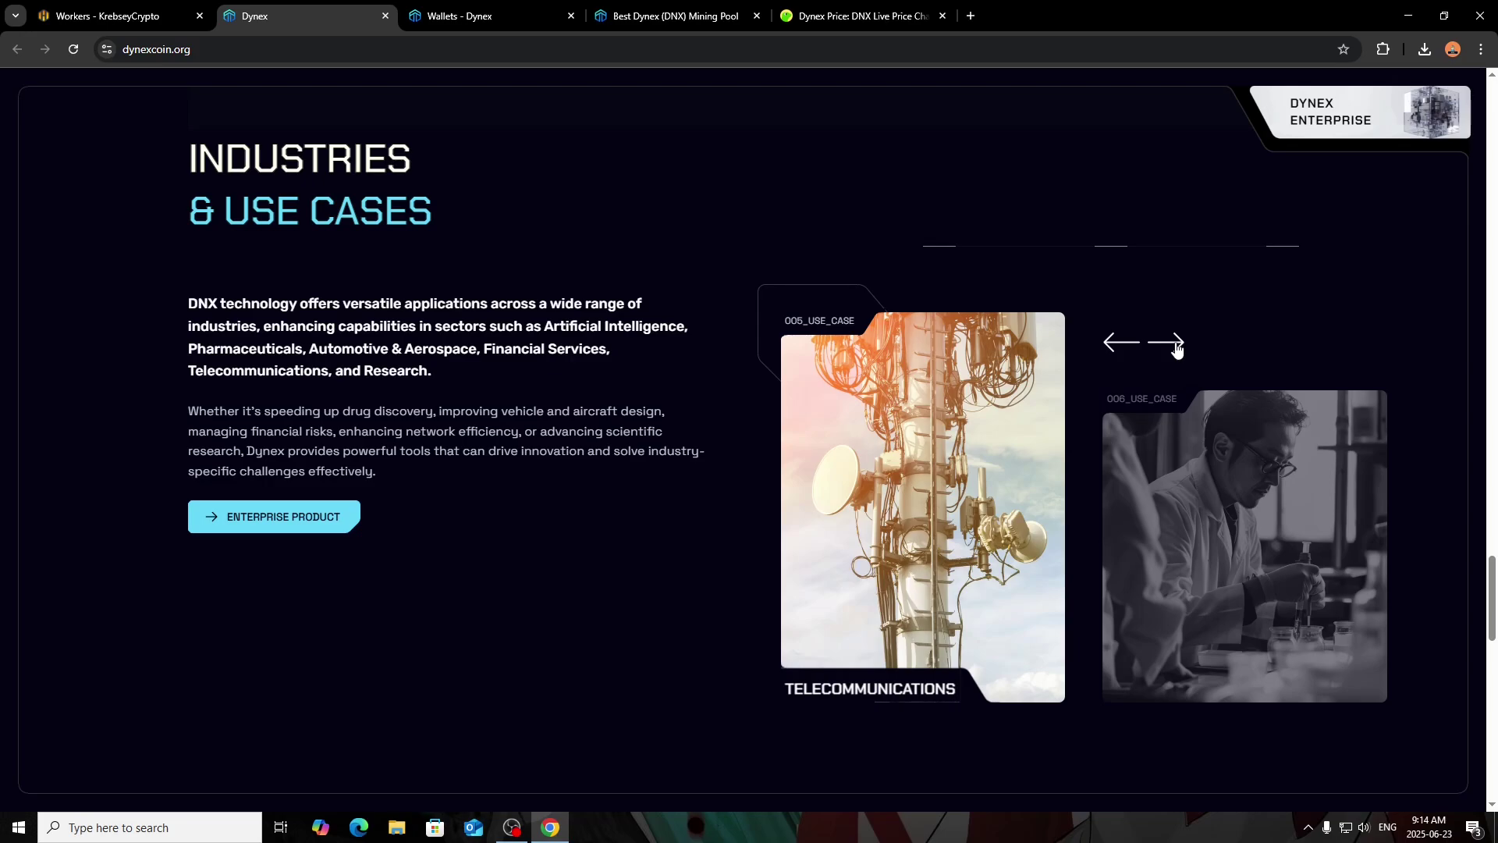
left_click(1177, 349)
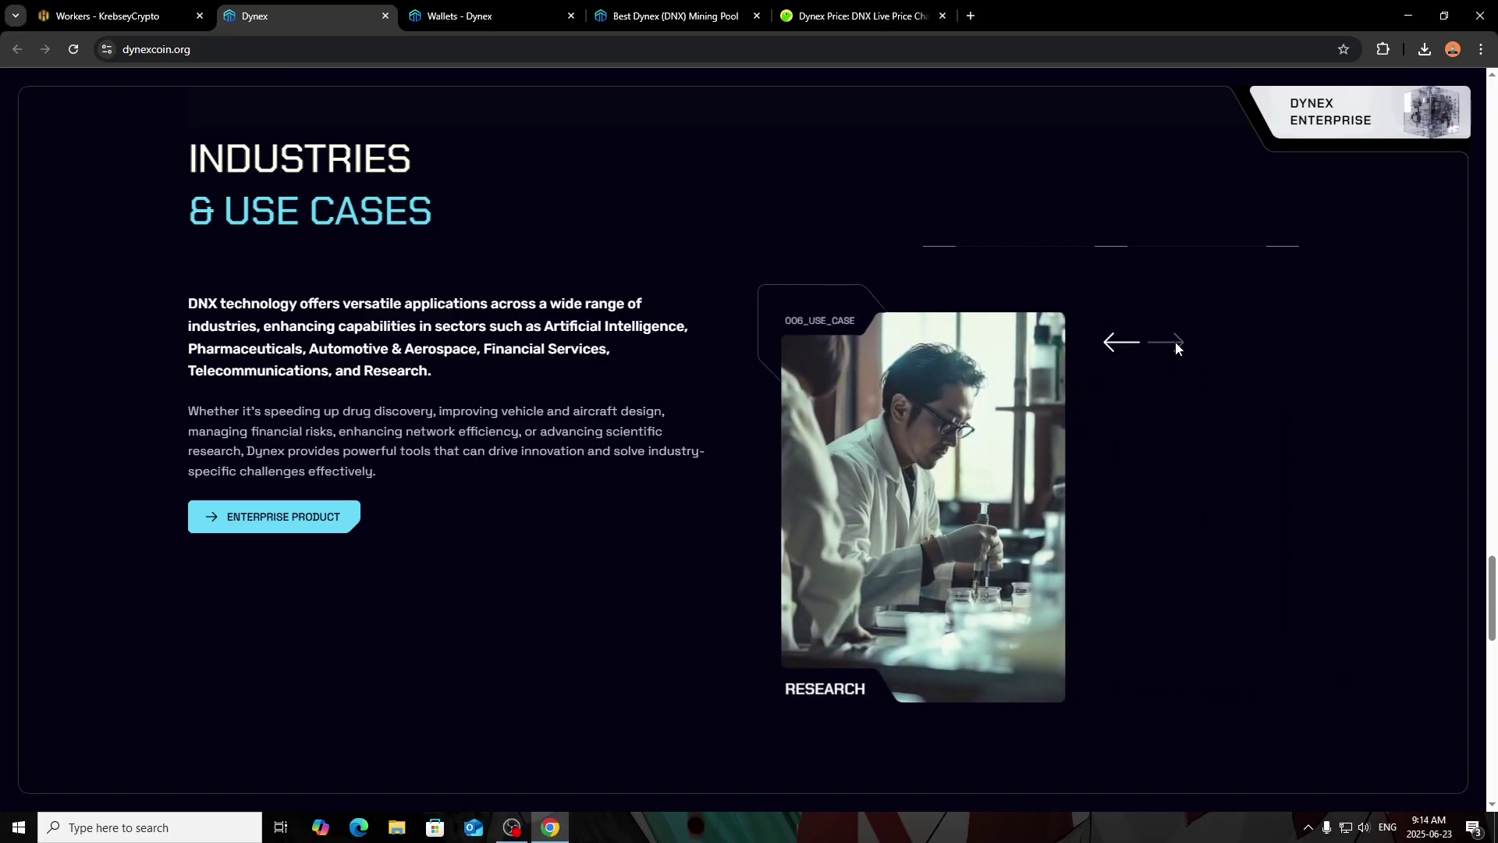
left_click(1125, 347)
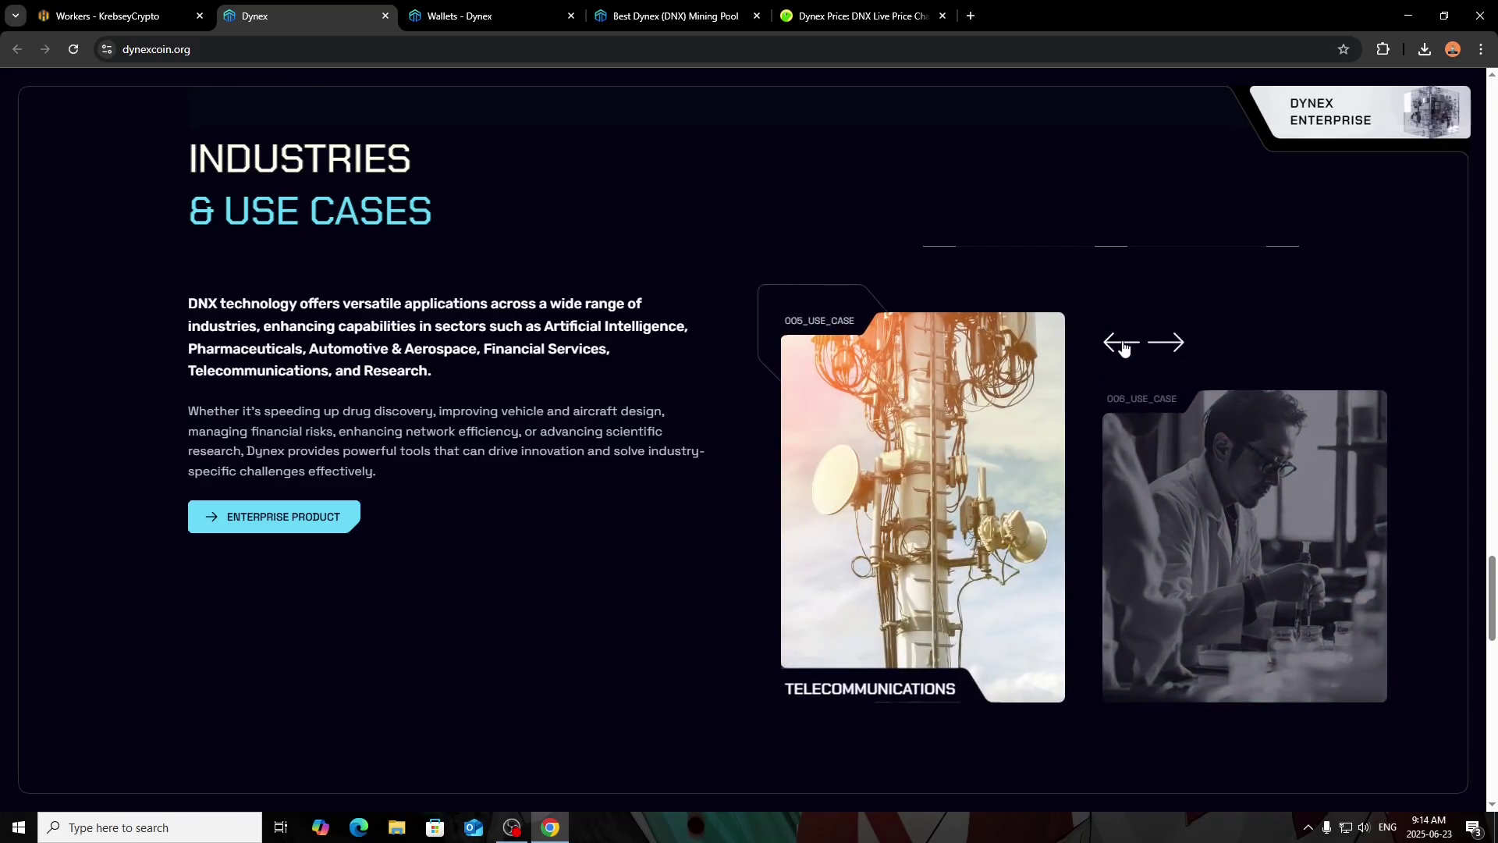
left_click(1124, 348)
left_click(1123, 348)
left_click(1124, 348)
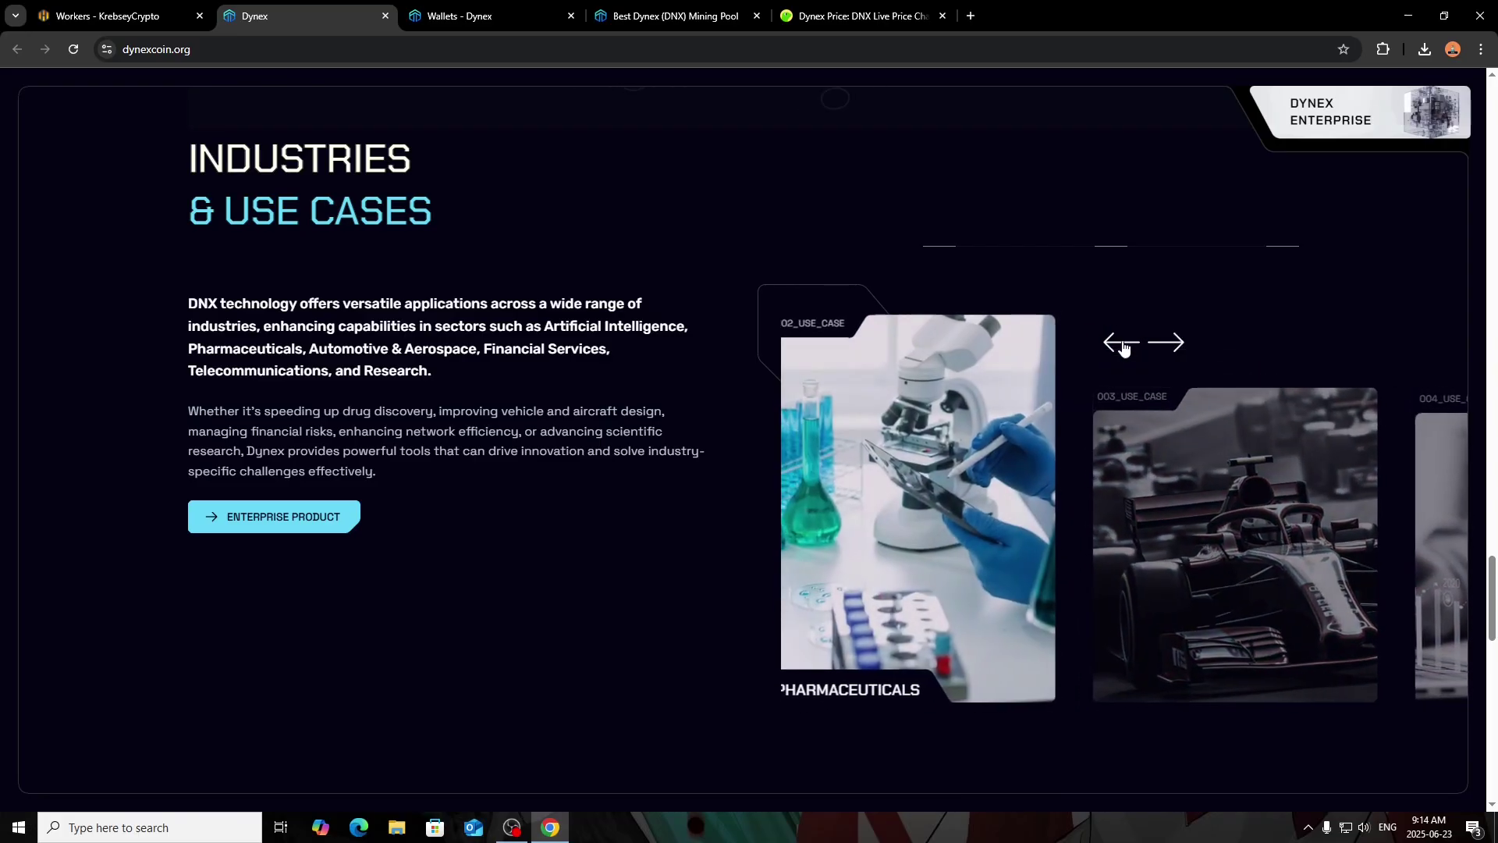
left_click(1124, 348)
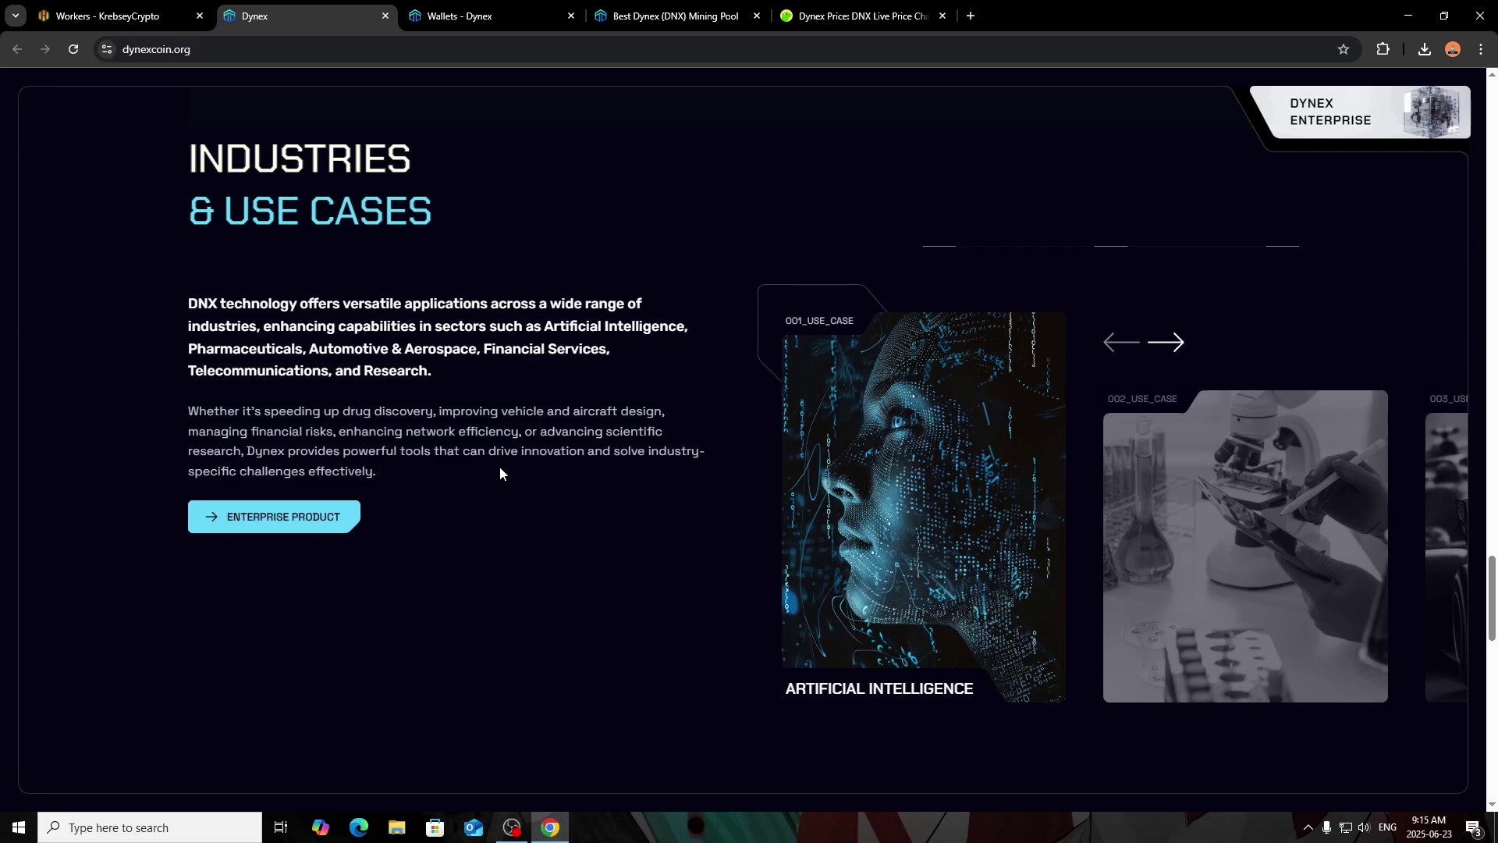
Review the A Fair Start and Connect with DNX sections, ending back at the homepage introduction
scroll(428, 438, "down", 1)
scroll(137, 423, "down", 8)
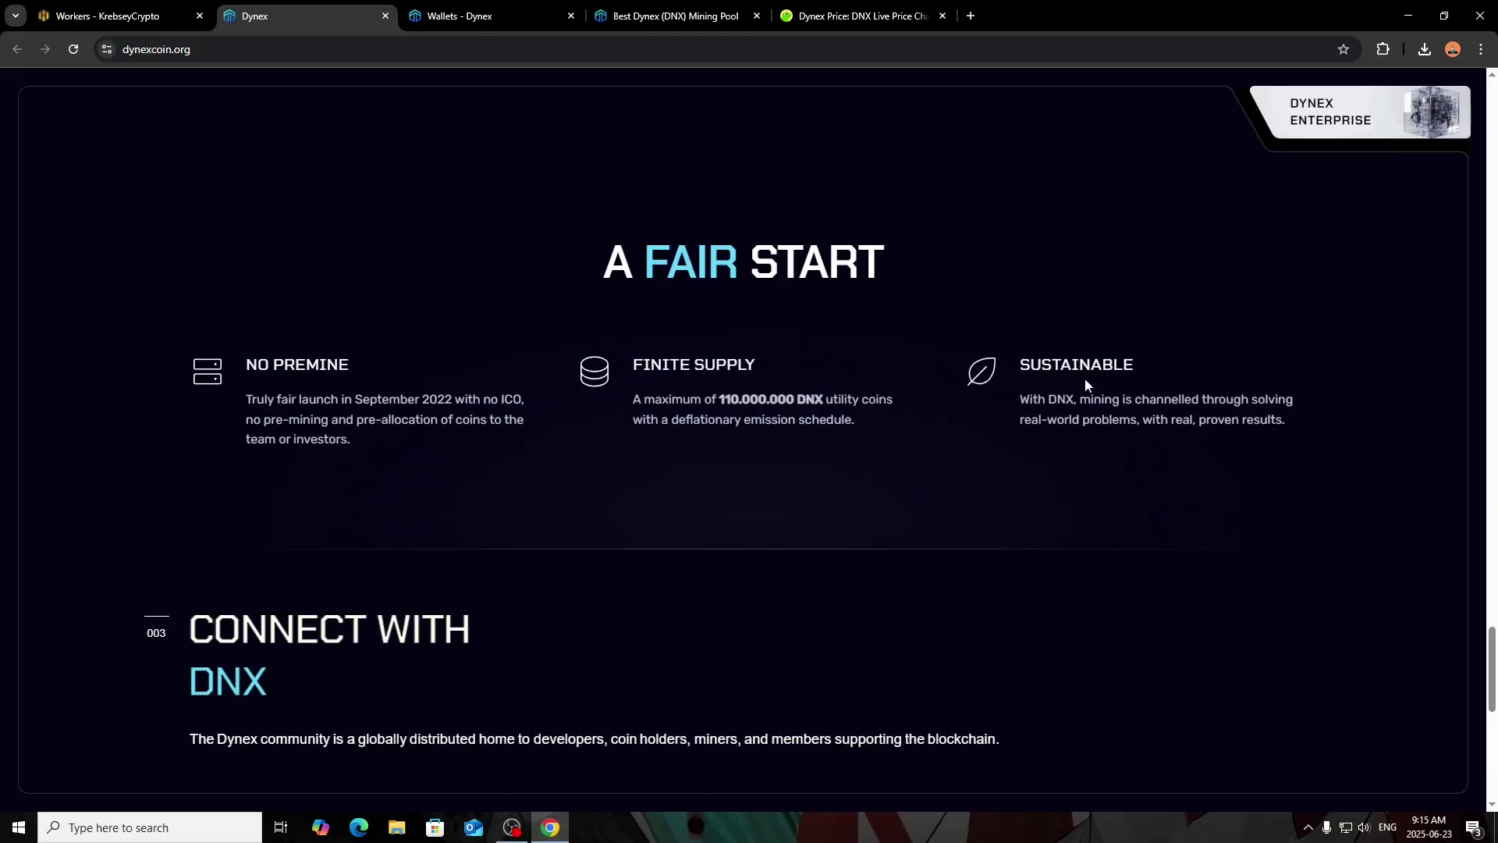
scroll(376, 388, "down", 5)
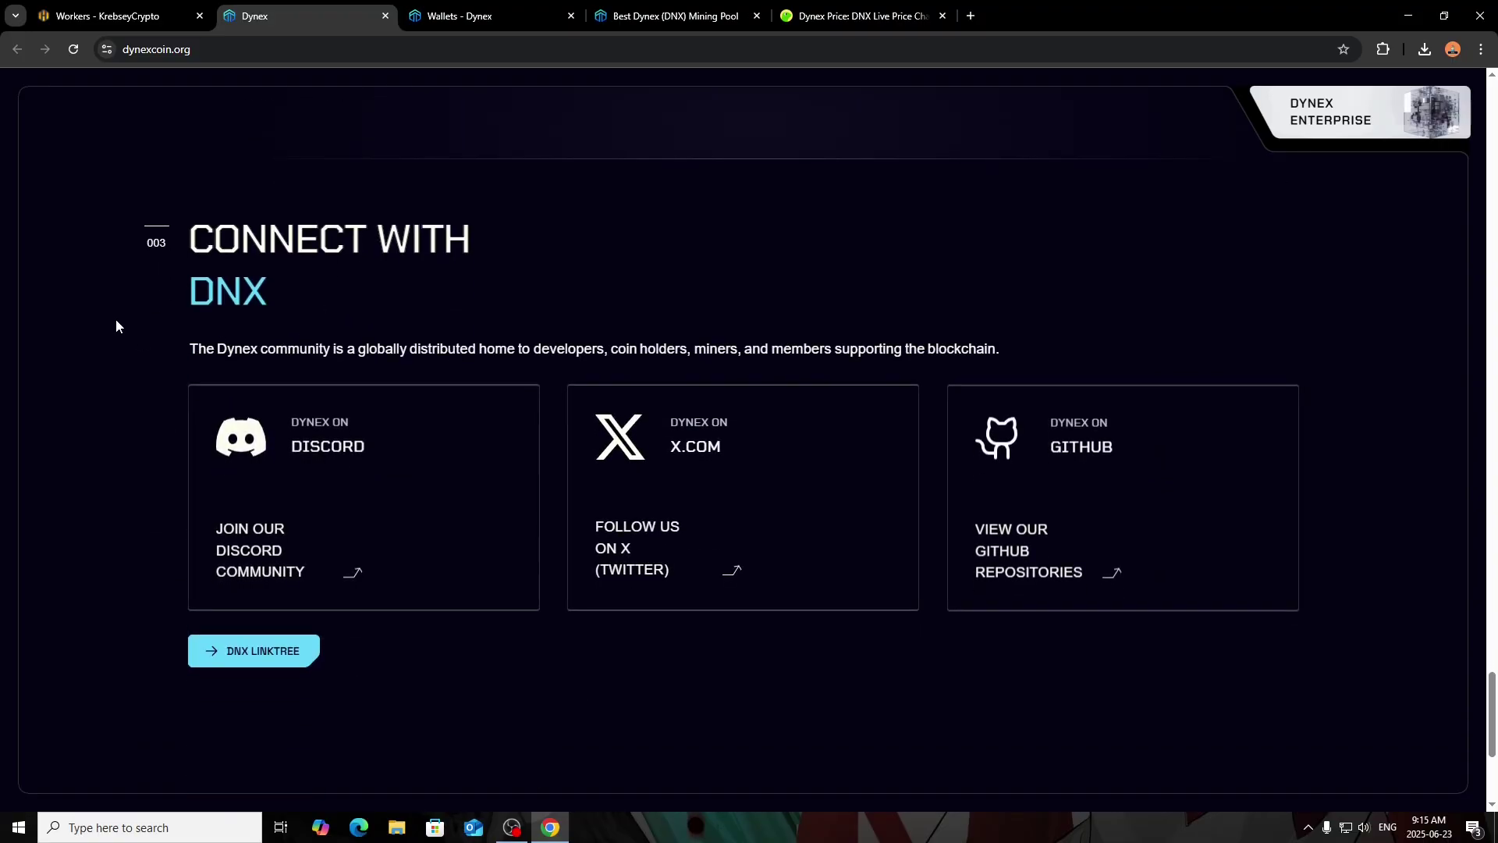
scroll(115, 317, "down", 4)
scroll(116, 317, "up", 15)
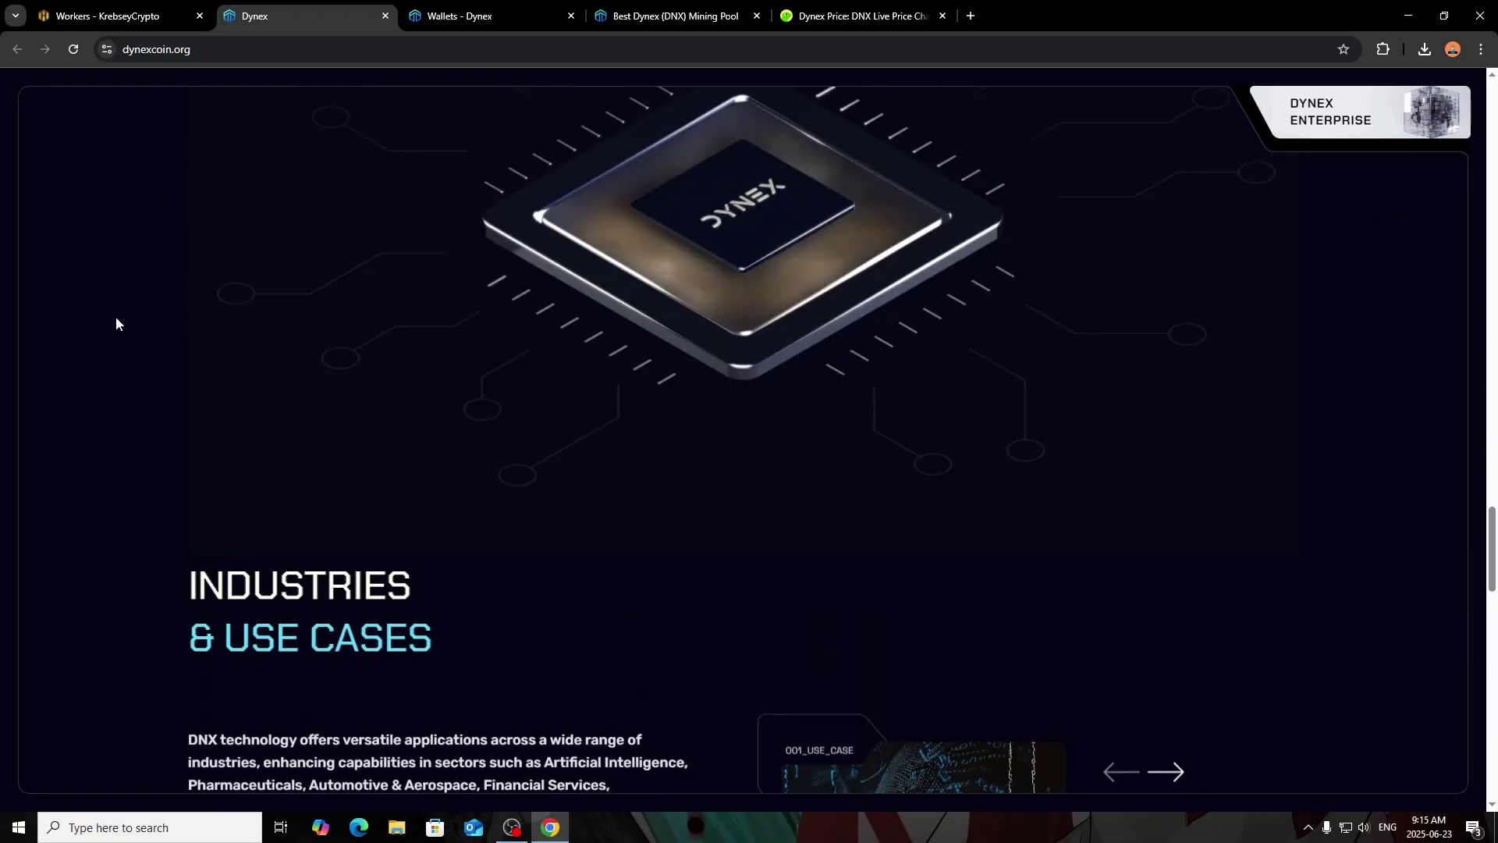
scroll(115, 317, "up", 15)
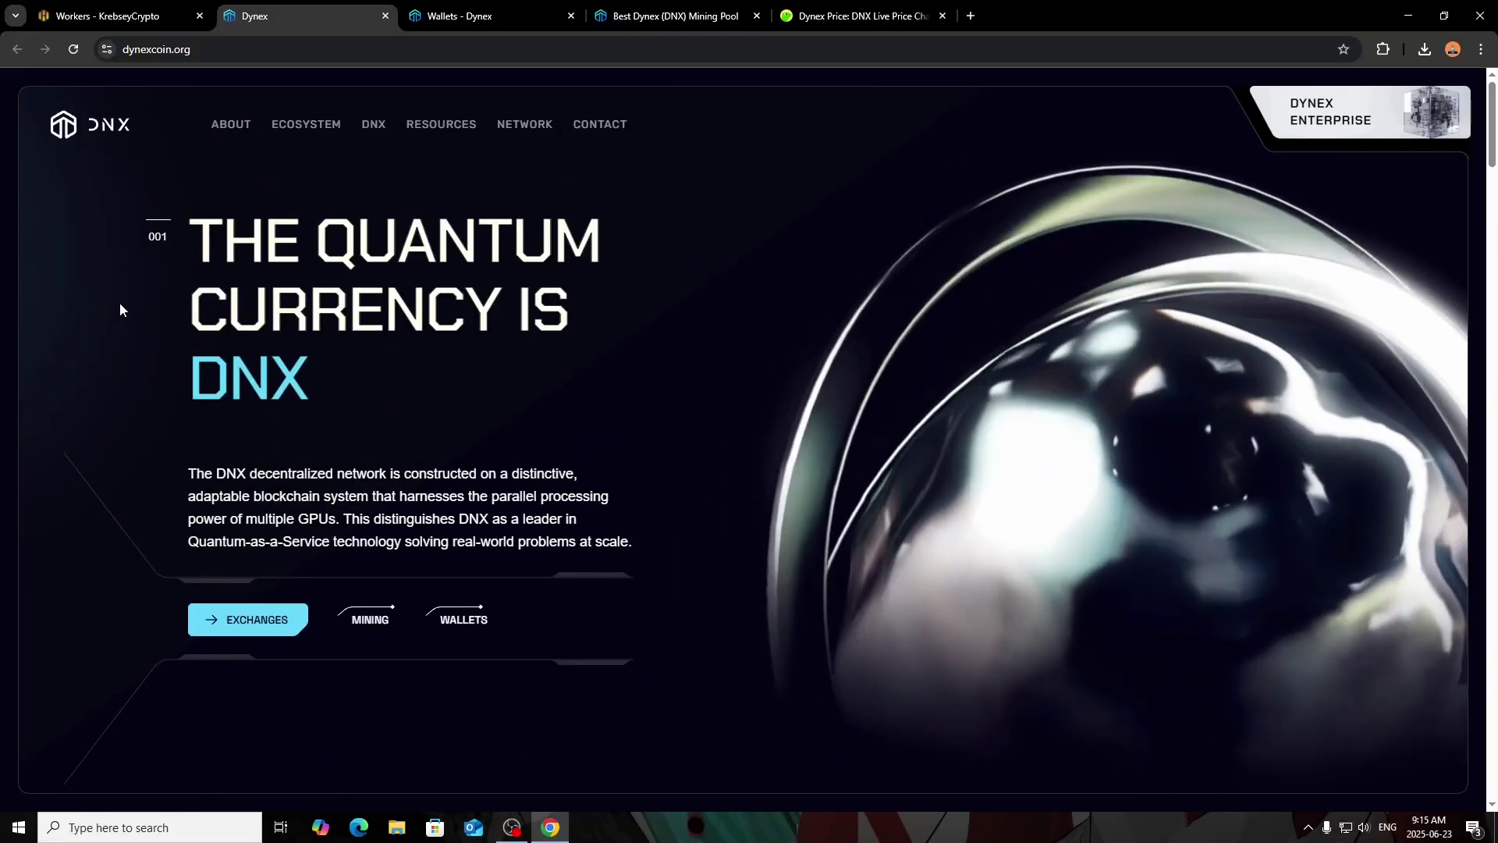
Examine Dynex's price history, market cap and supply data on CoinGecko and return to the Dynex homepage
left_click(844, 7)
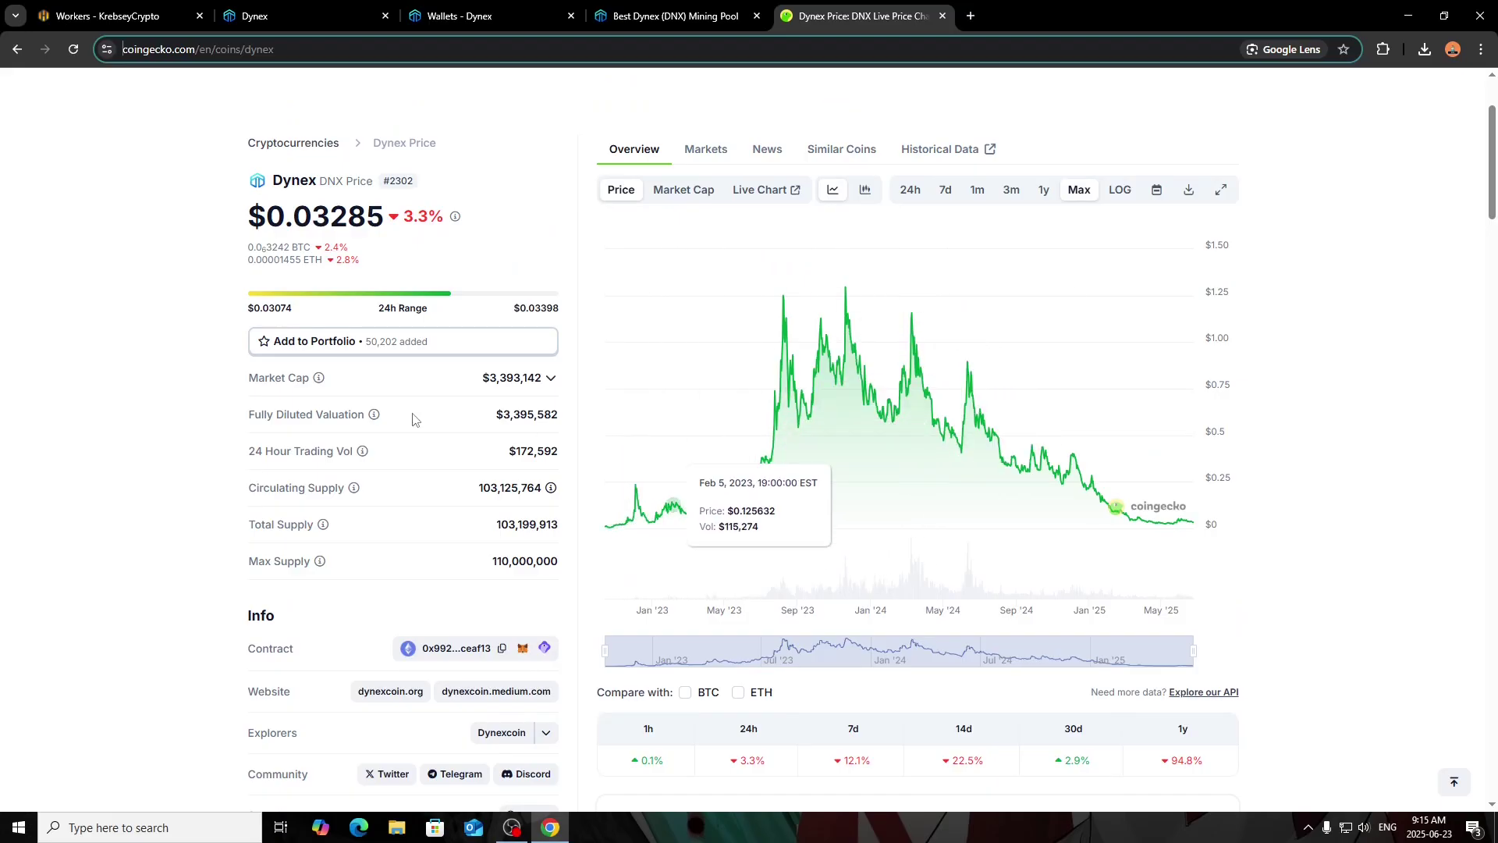
left_click(145, 373)
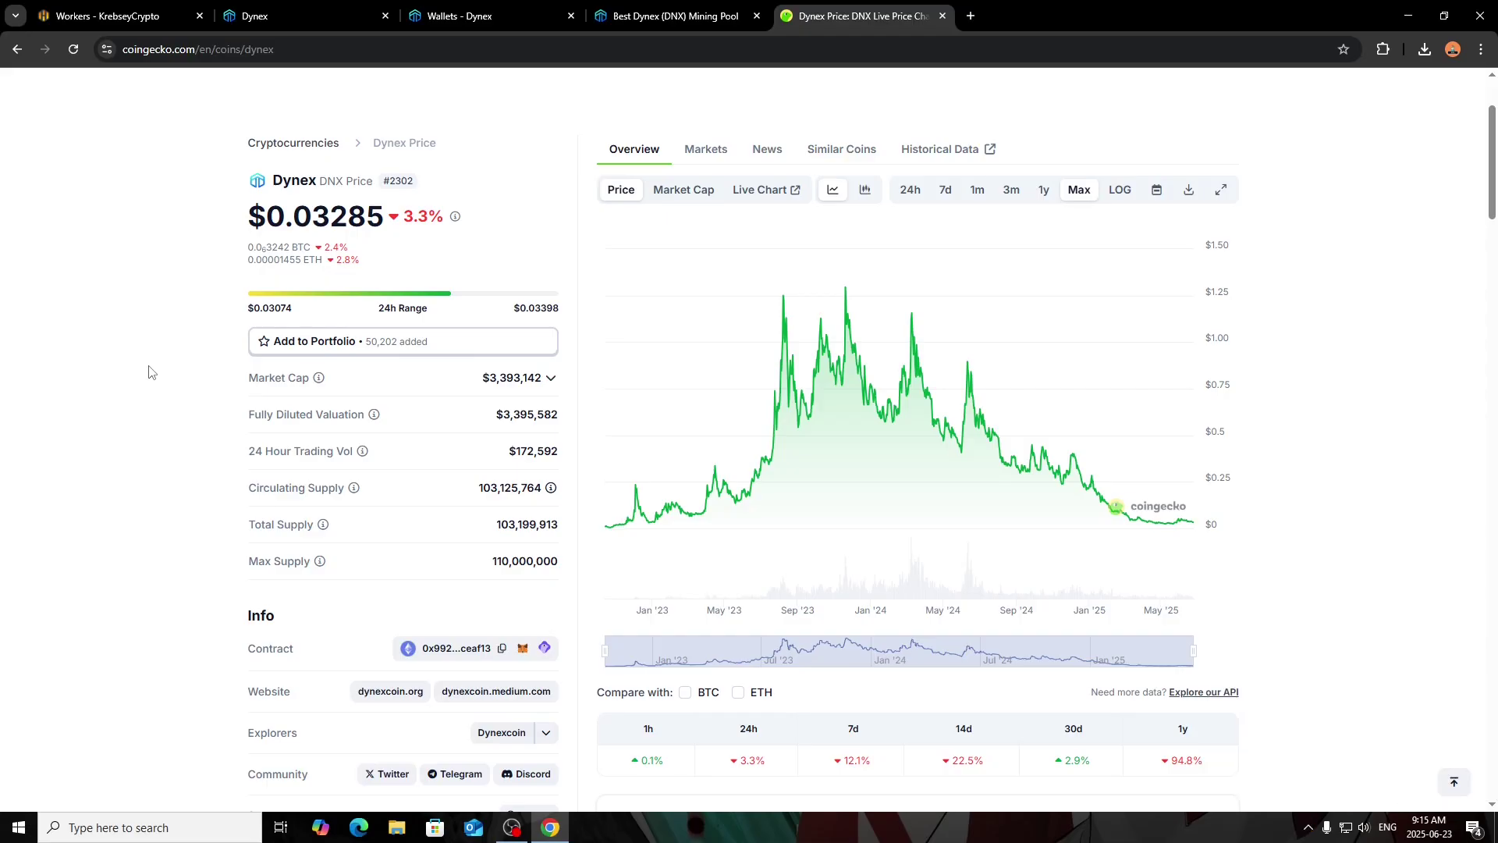
key("ctrl+2")
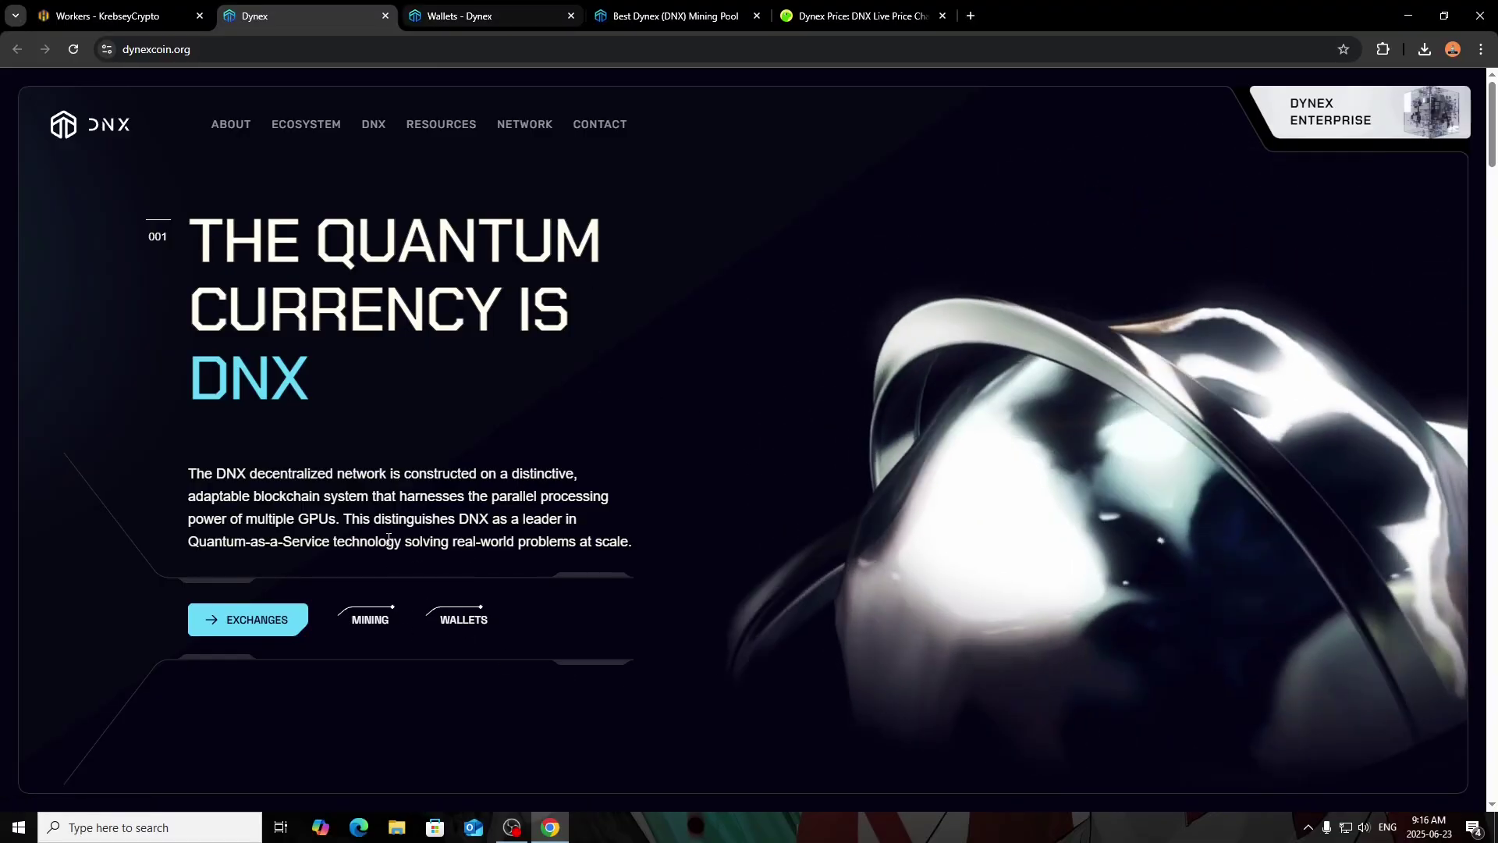
Open the Dynex Wallets page and read the Mobile Web Wallet (beta) and GUI Wallet sections
left_click(455, 621)
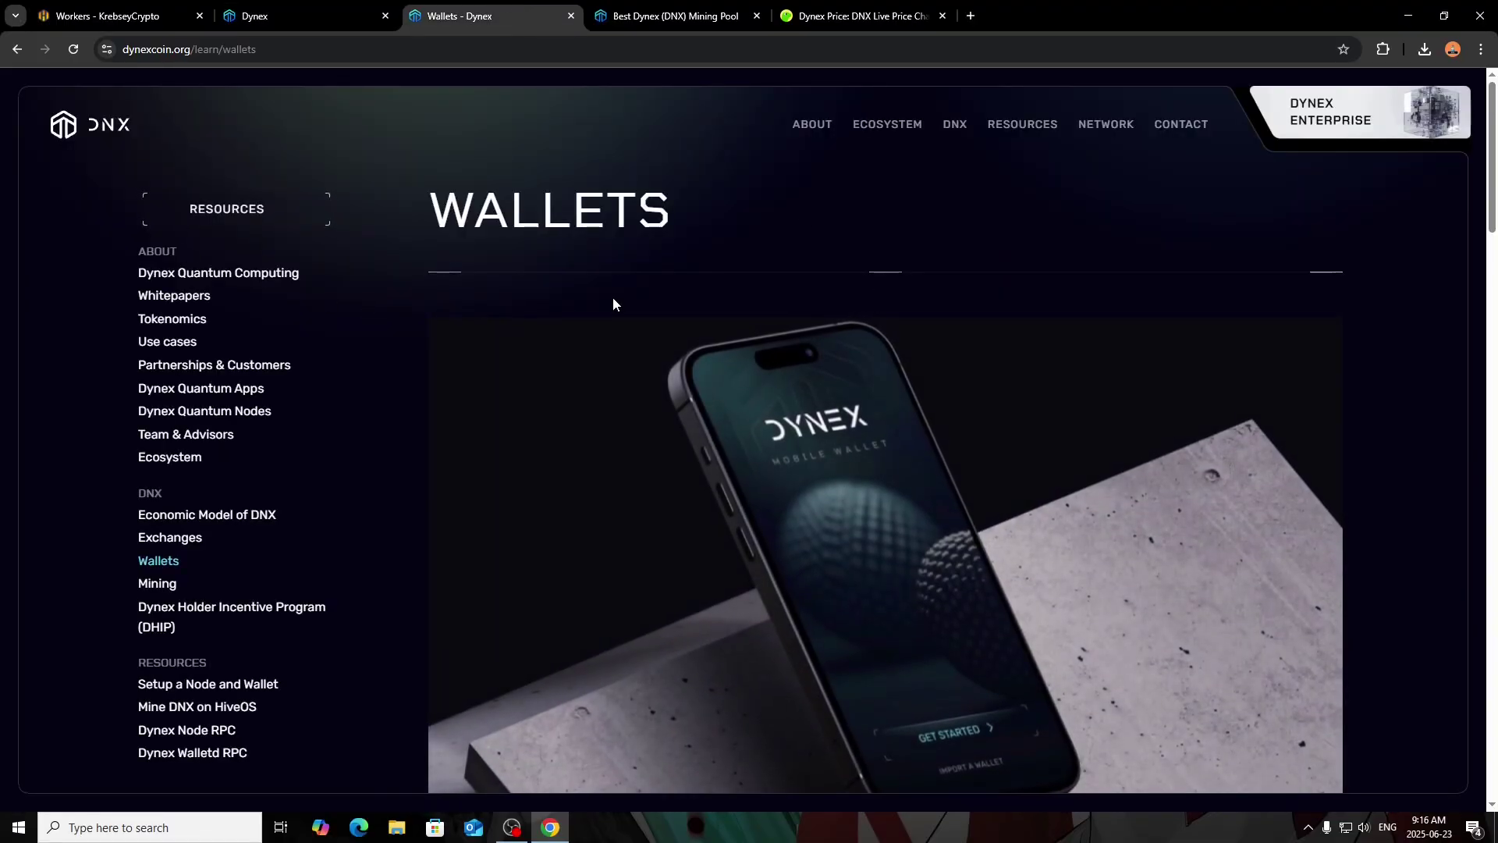
scroll(14, 453, "down", 2)
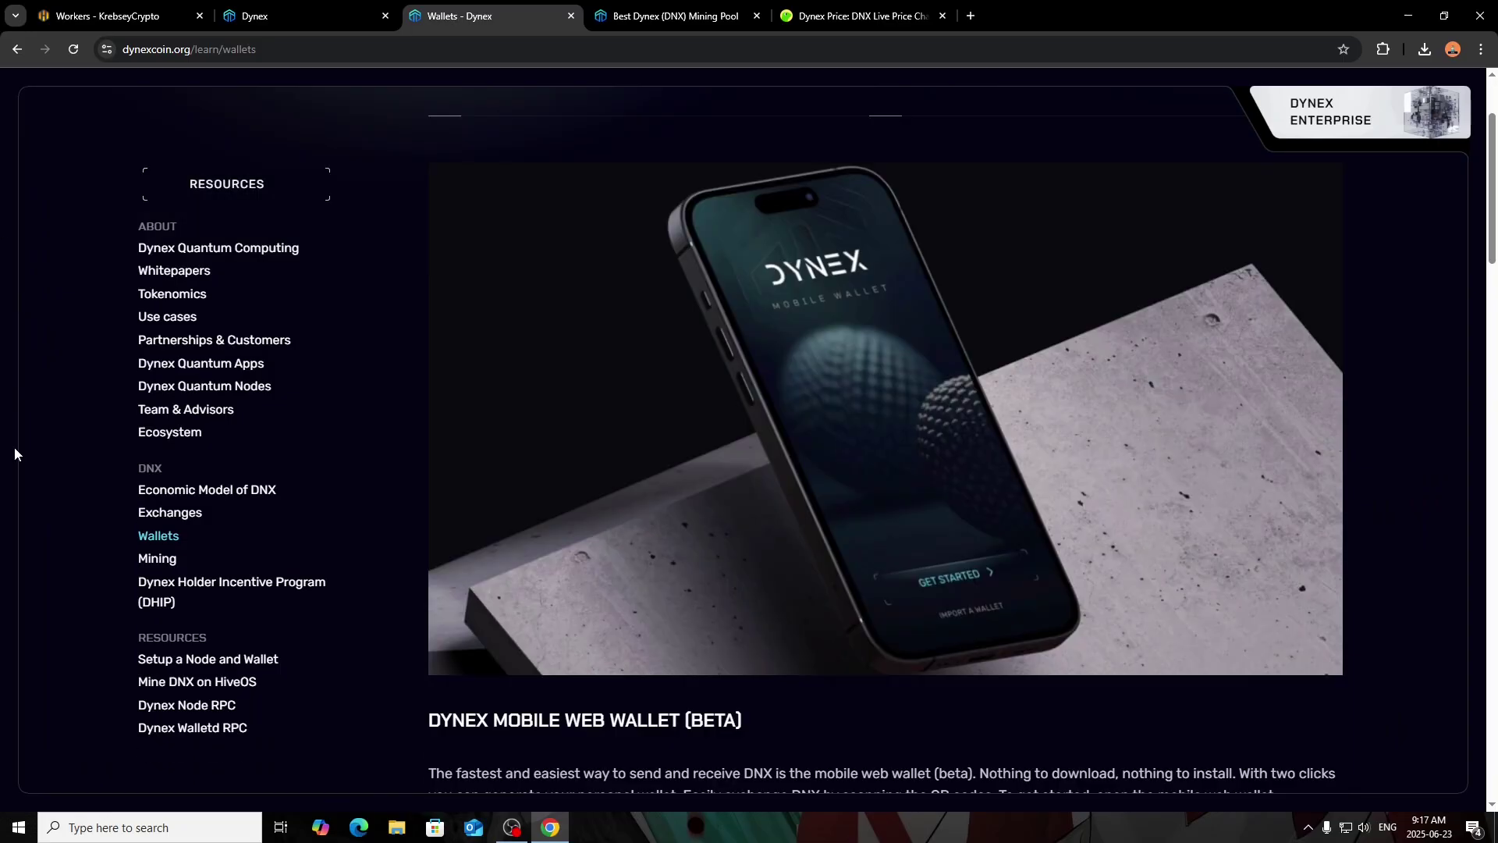
scroll(34, 419, "down", 5)
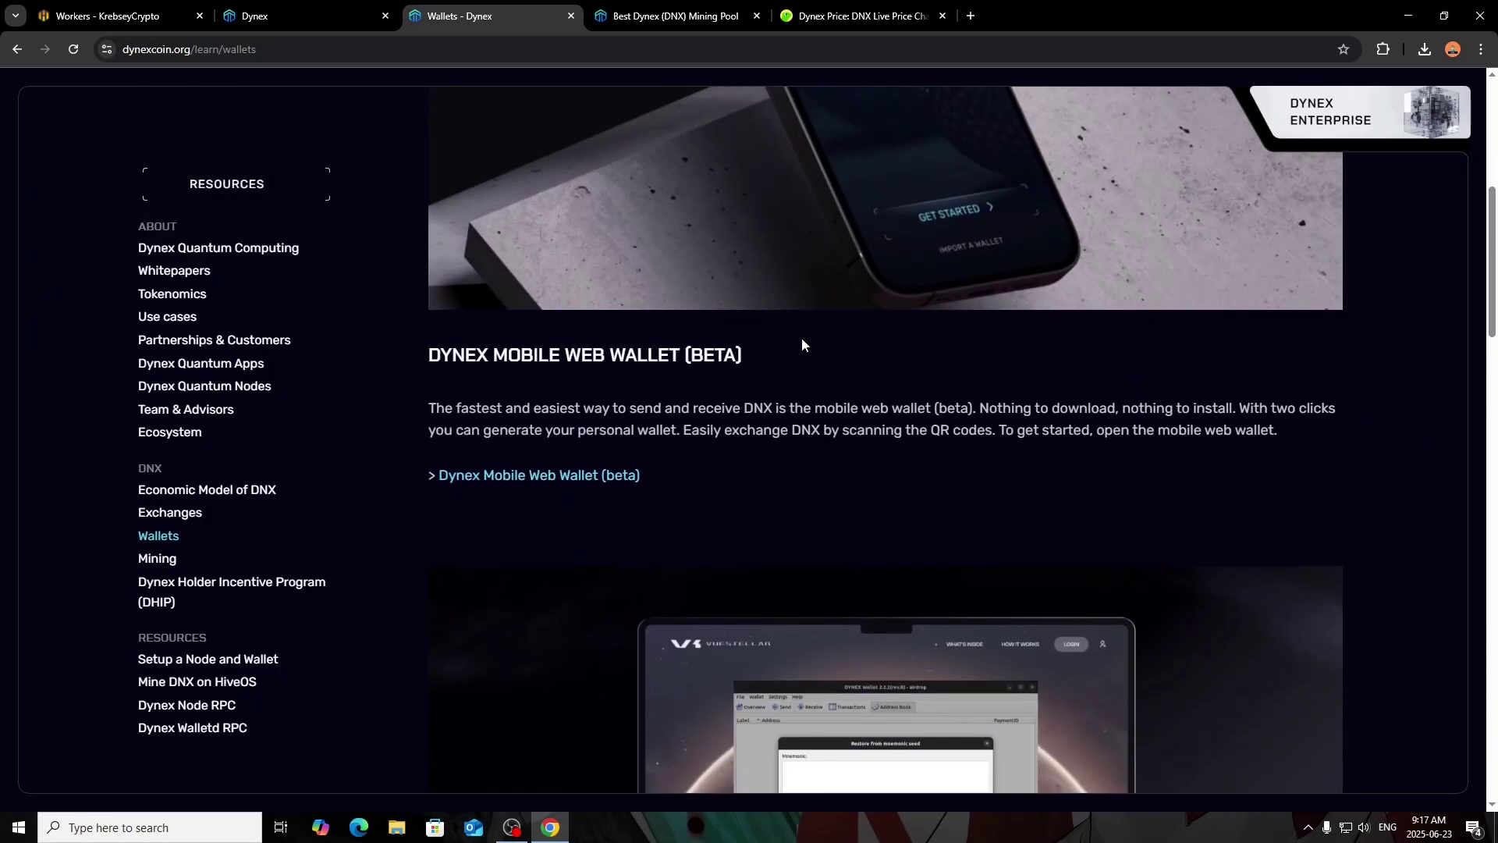
scroll(802, 339, "down", 4)
scroll(788, 334, "up", 5)
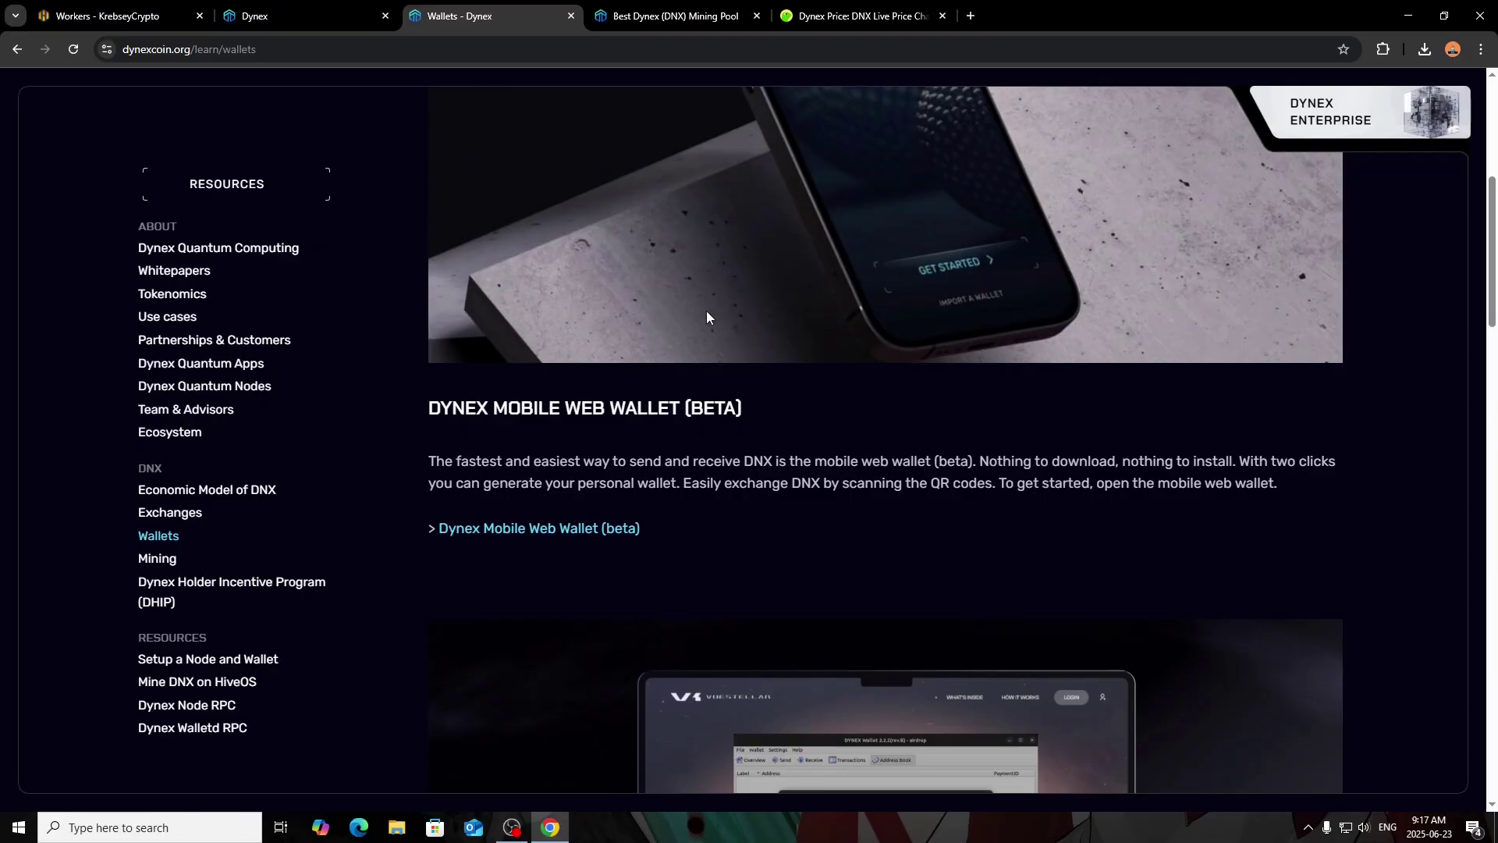
scroll(696, 312, "down", 4)
scroll(573, 378, "down", 3)
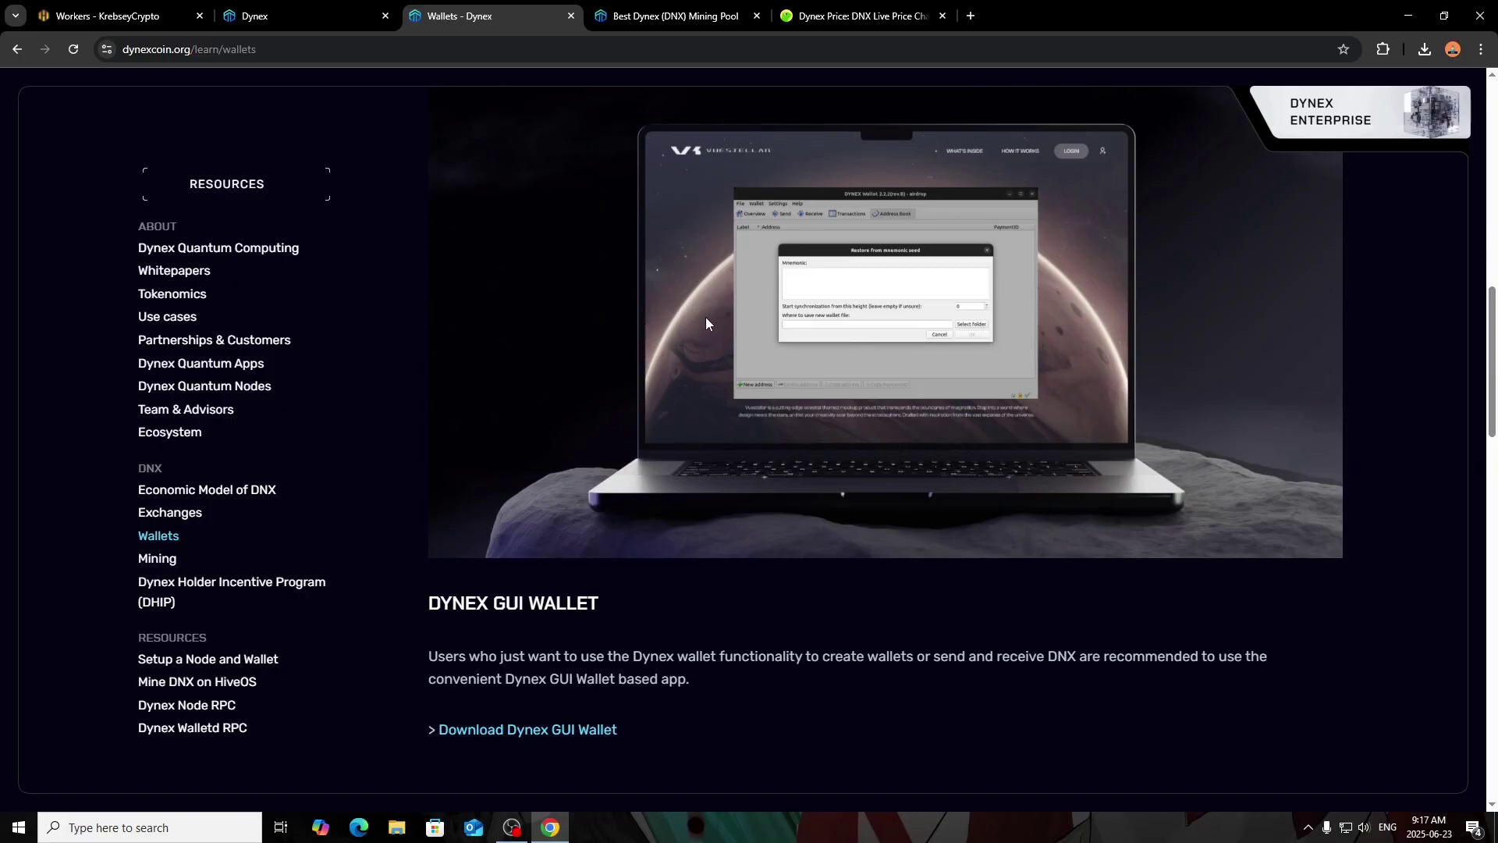
Review the other Dynex wallets, the supported hardware wallets and the hardware wallet video guides
scroll(705, 317, "down", 5)
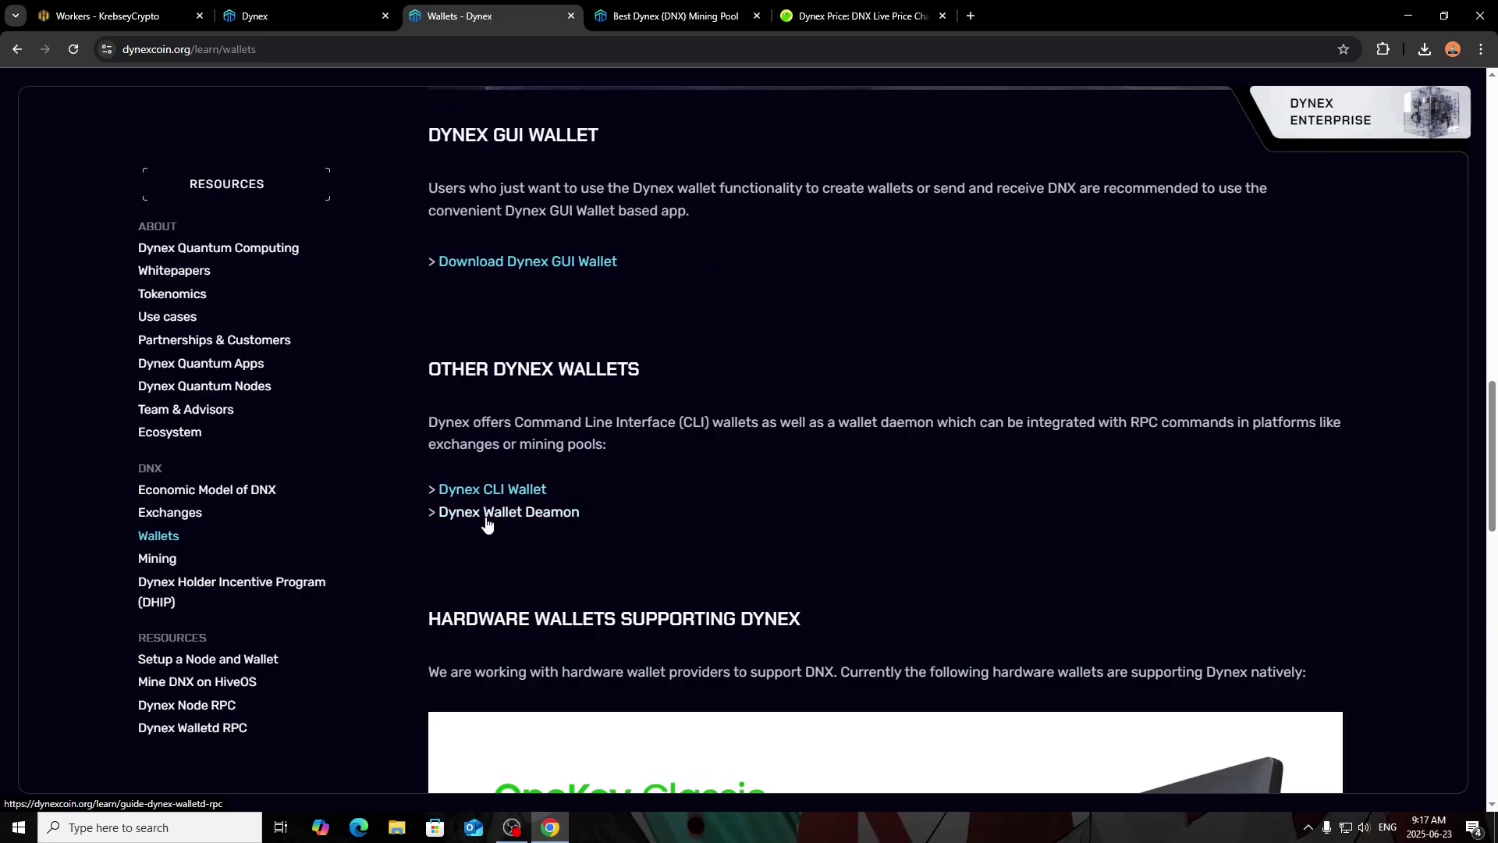
scroll(712, 519, "down", 5)
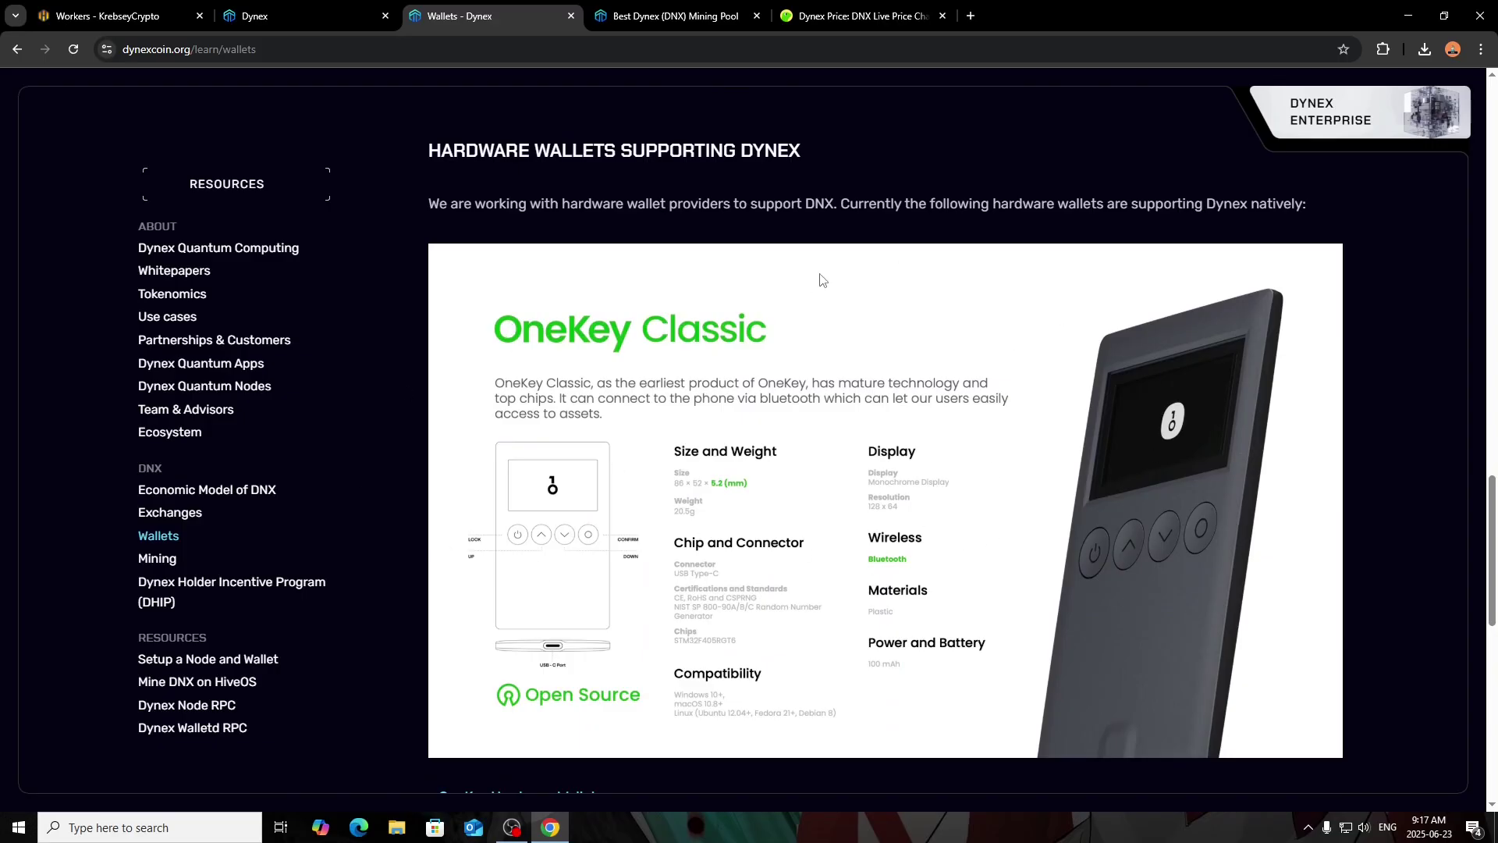
scroll(820, 279, "down", 5)
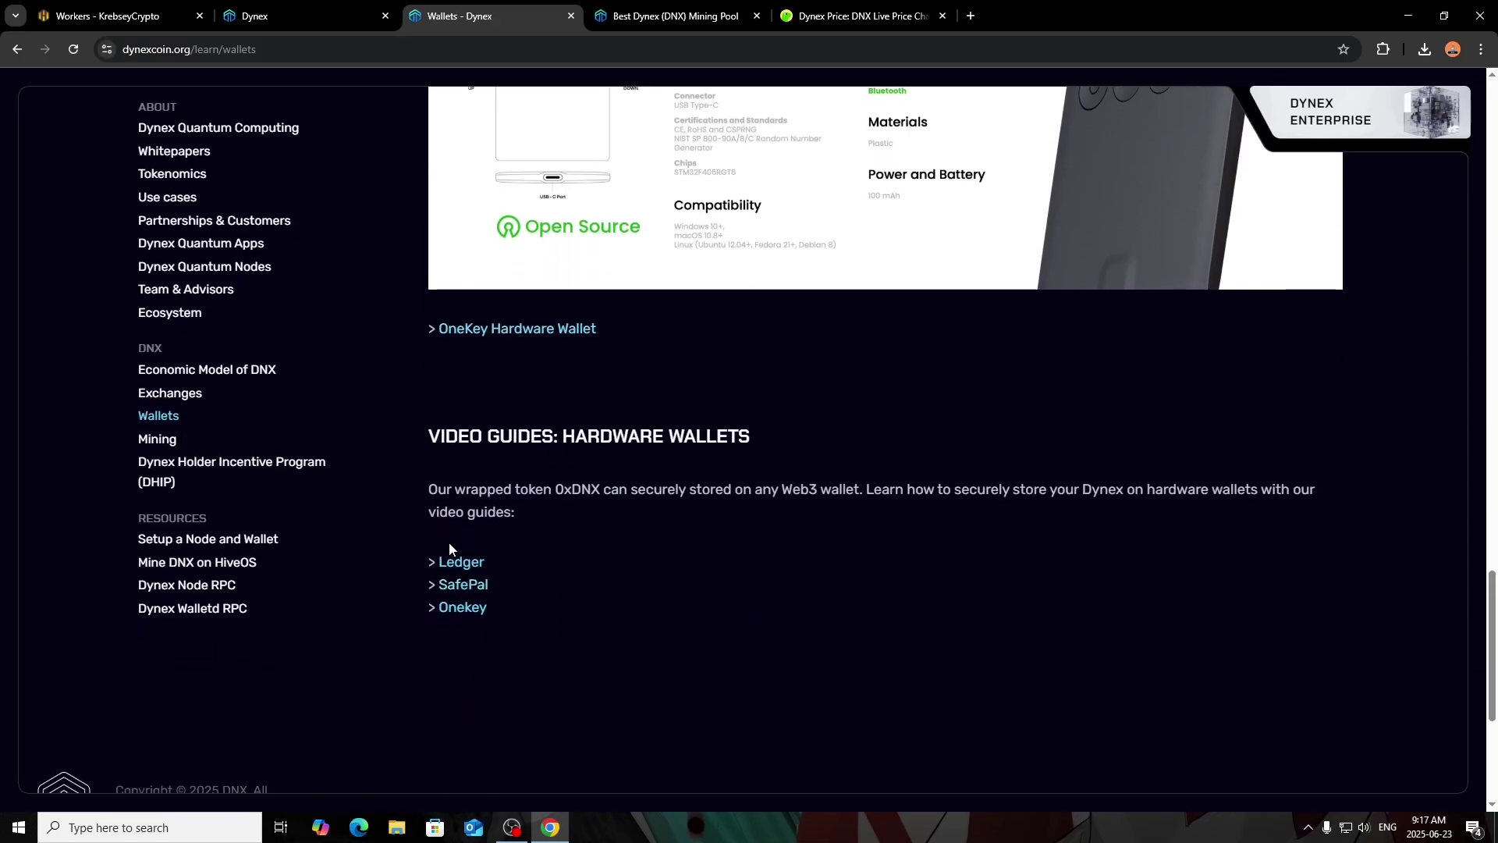
scroll(546, 593, "up", 4)
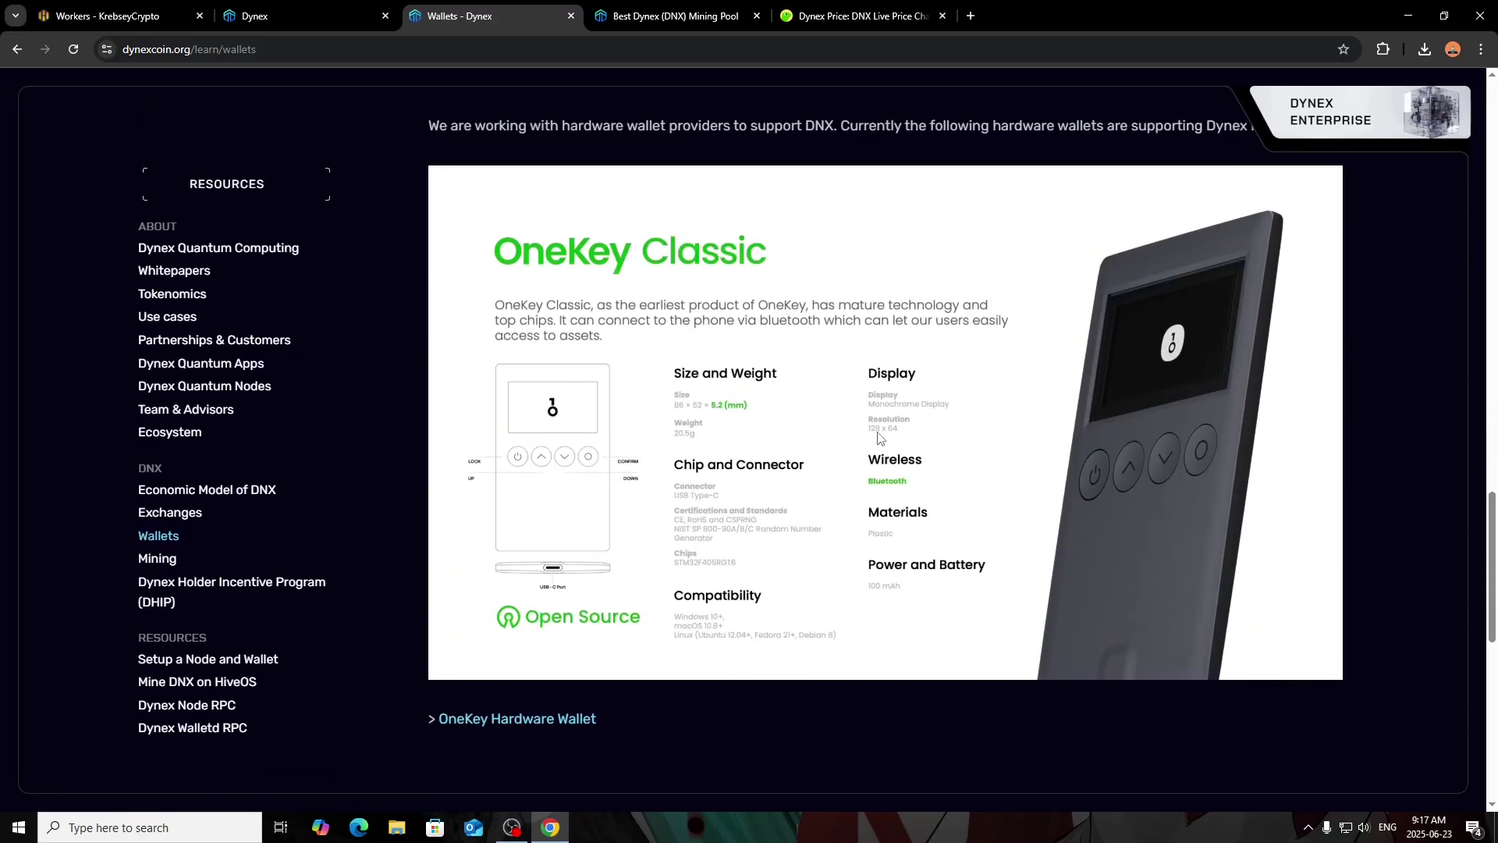
Return to the Dynex Mobile Web Wallet (beta) section and open the Dynex web wallet
scroll(878, 437, "up", 15)
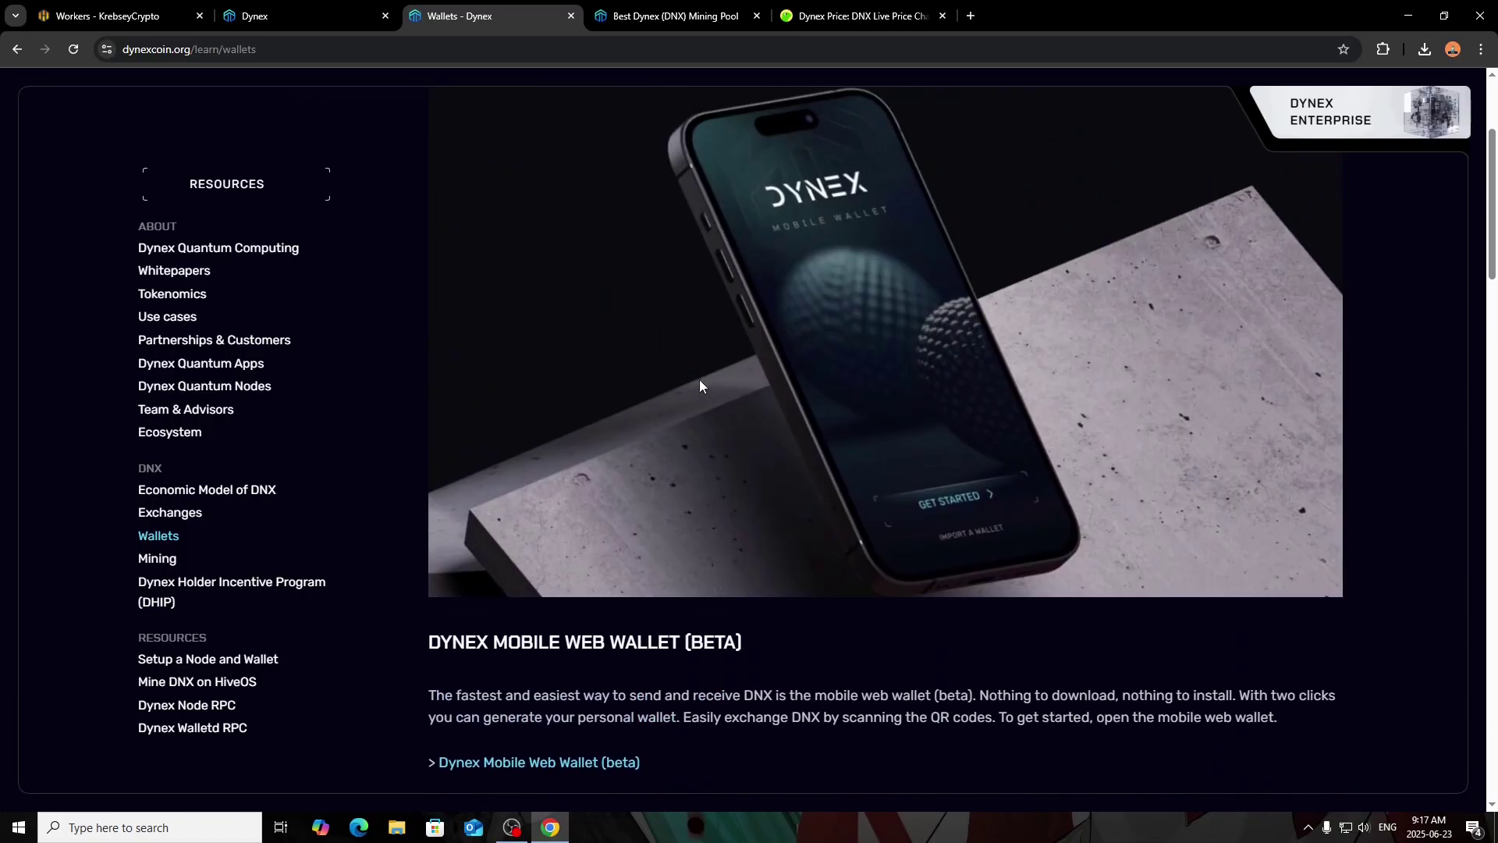
scroll(699, 383, "down", 4)
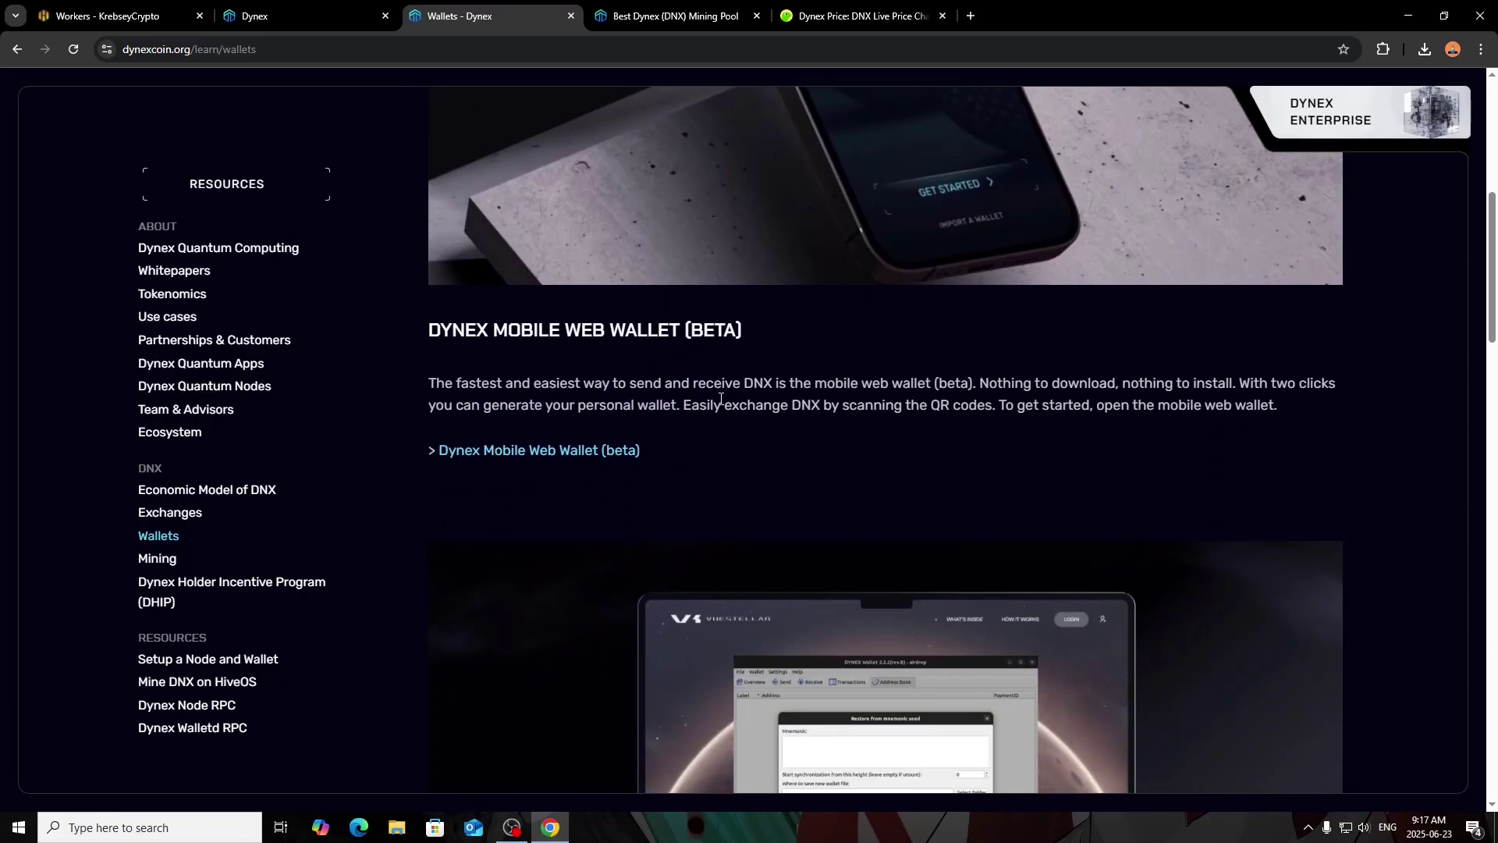
scroll(714, 402, "down", 5)
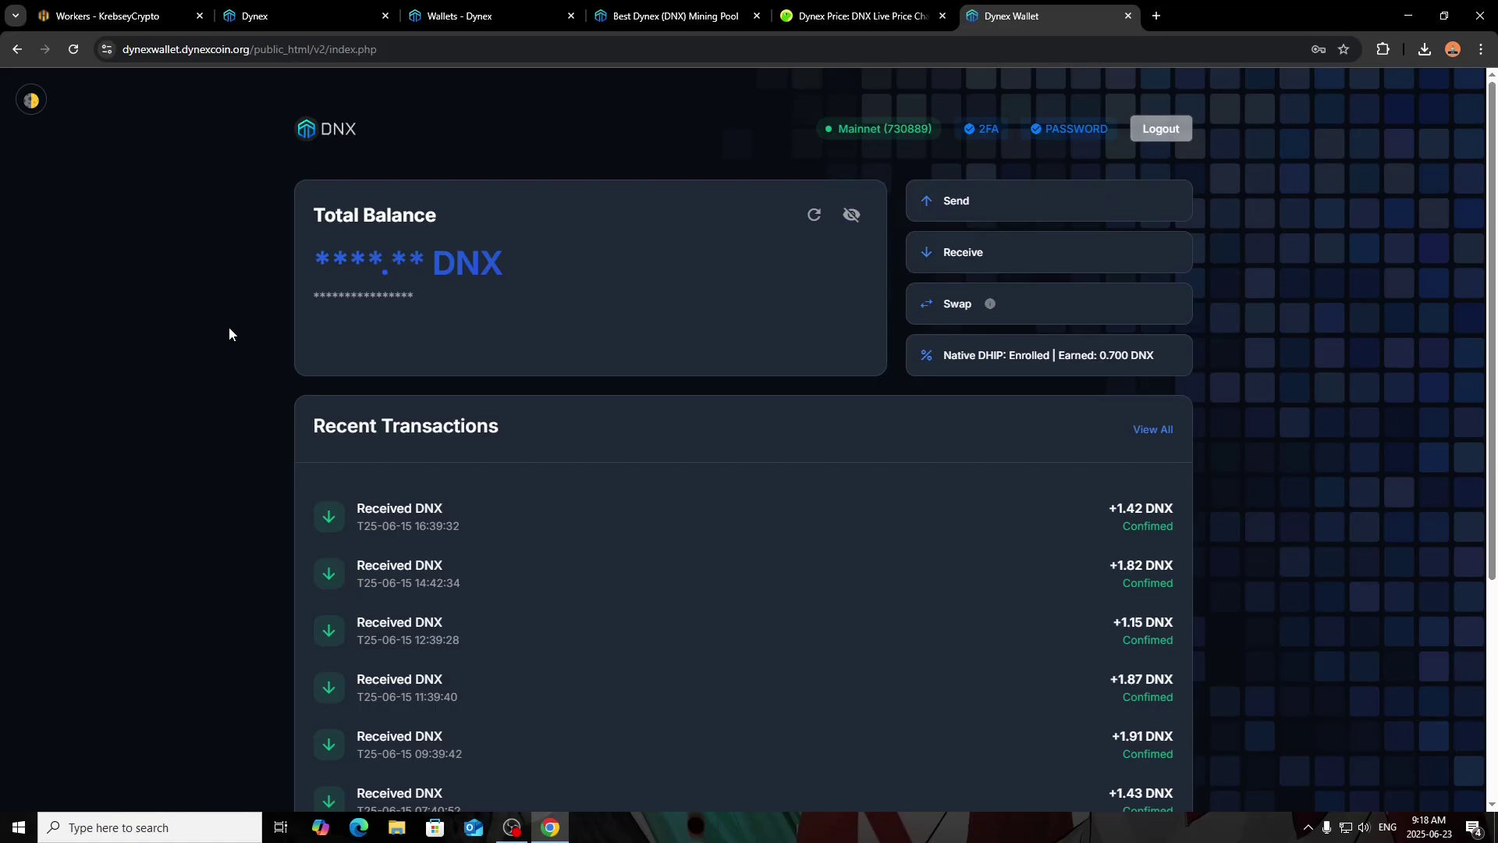
Review the recent transactions in the Dynex web wallet and switch to the HiveOS workers page
scroll(246, 336, "down", 3)
scroll(251, 338, "up", 3)
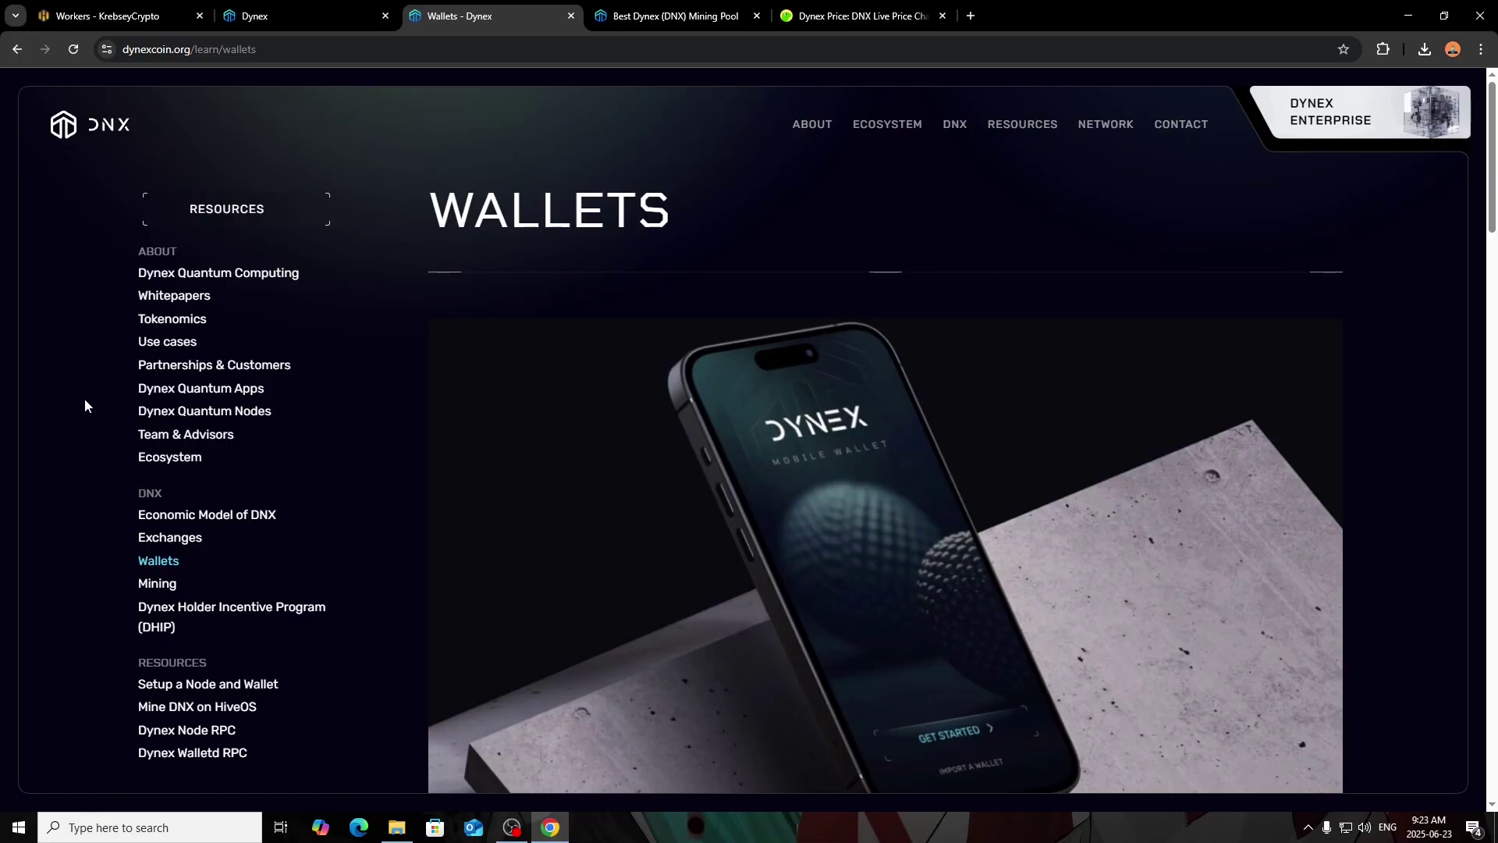
left_click(84, 19)
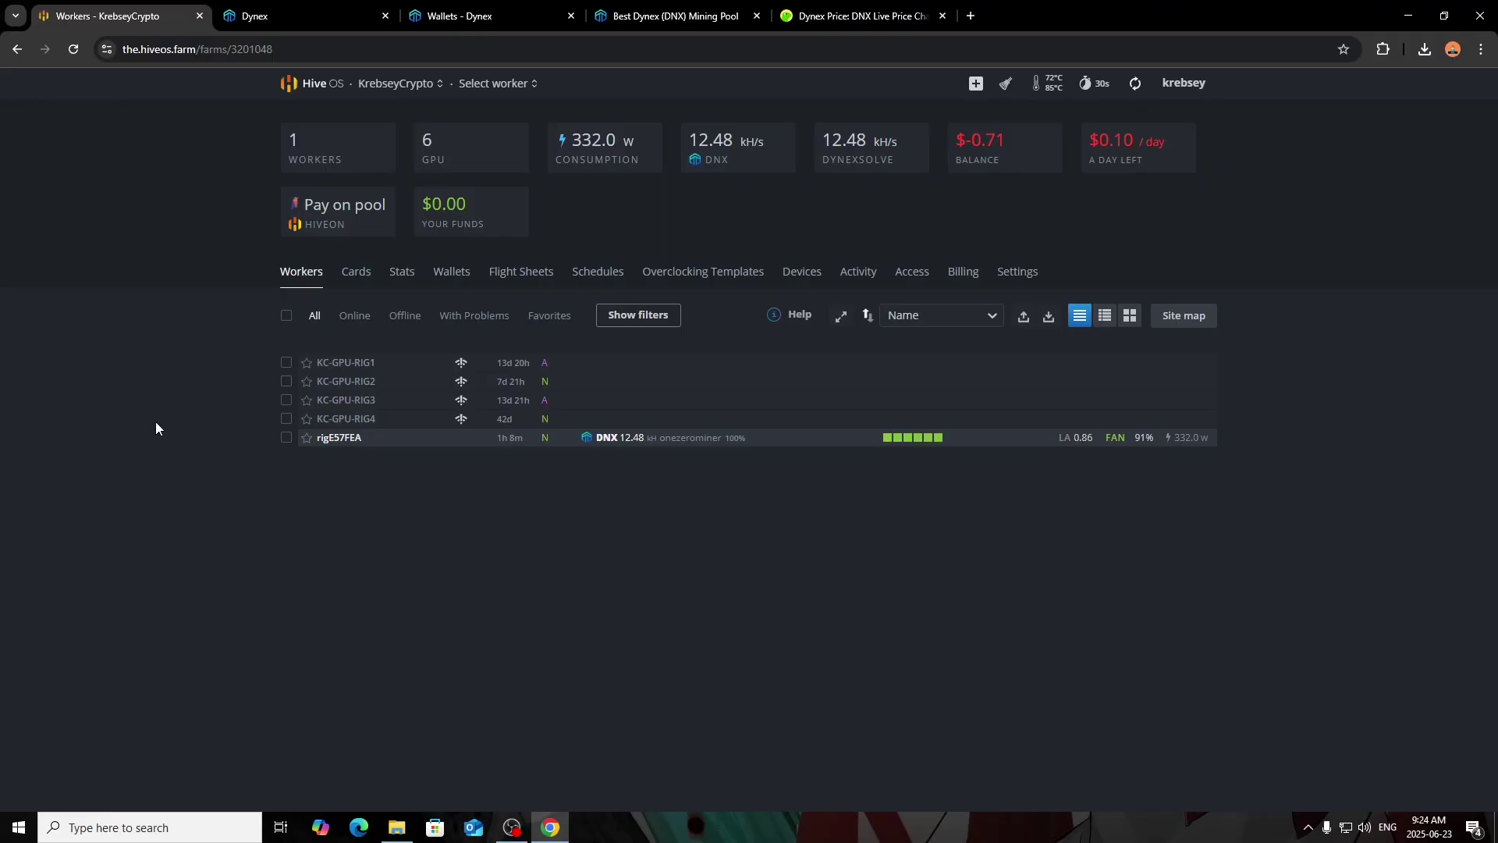
View the overview of worker rigE57FEA and return to the farm's worker list
left_click(309, 84)
left_click(377, 305)
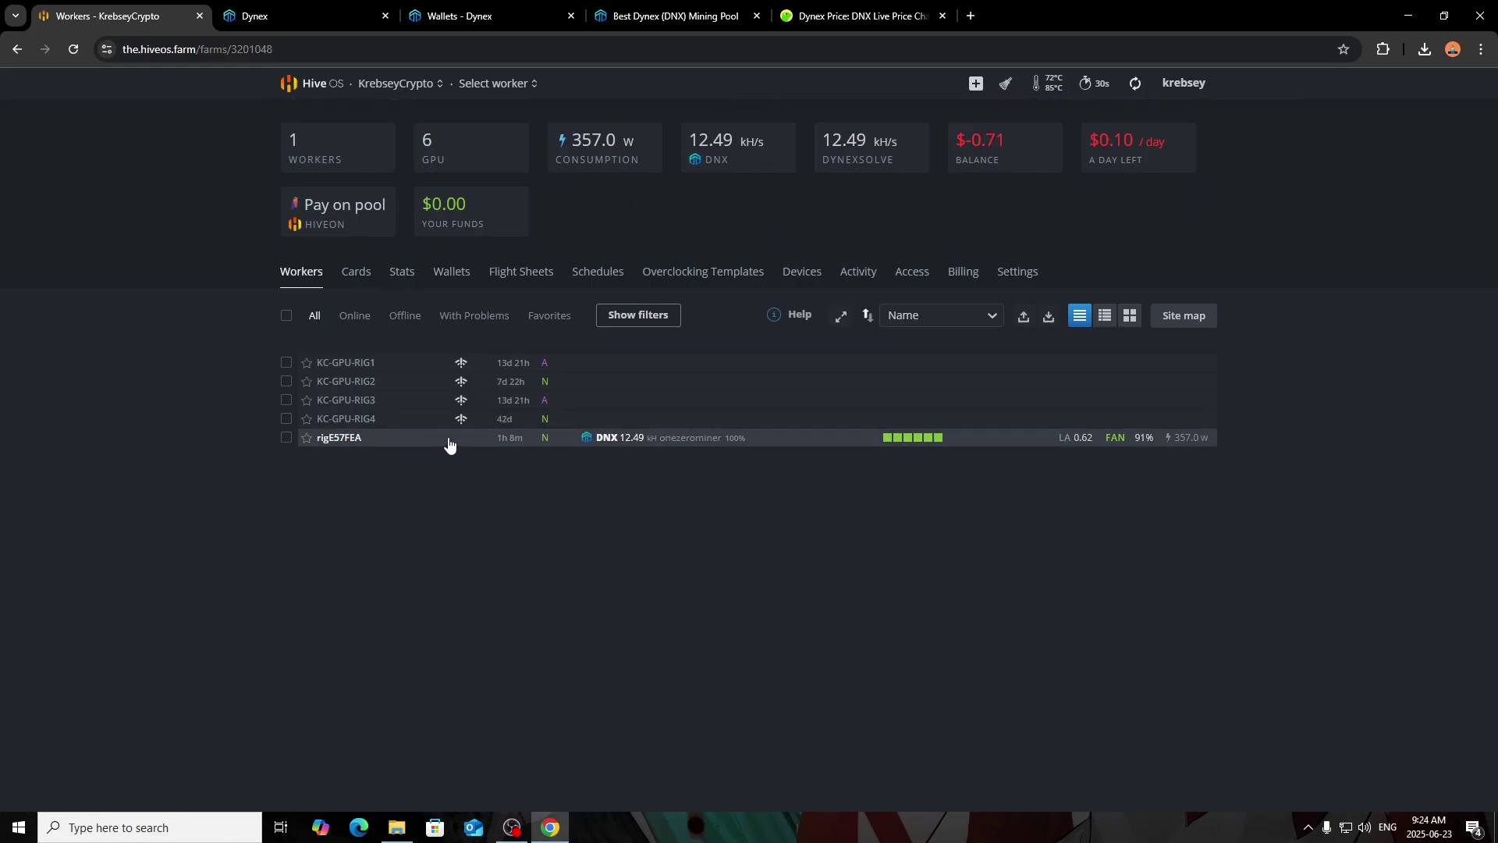
left_click(385, 443)
left_click(354, 439)
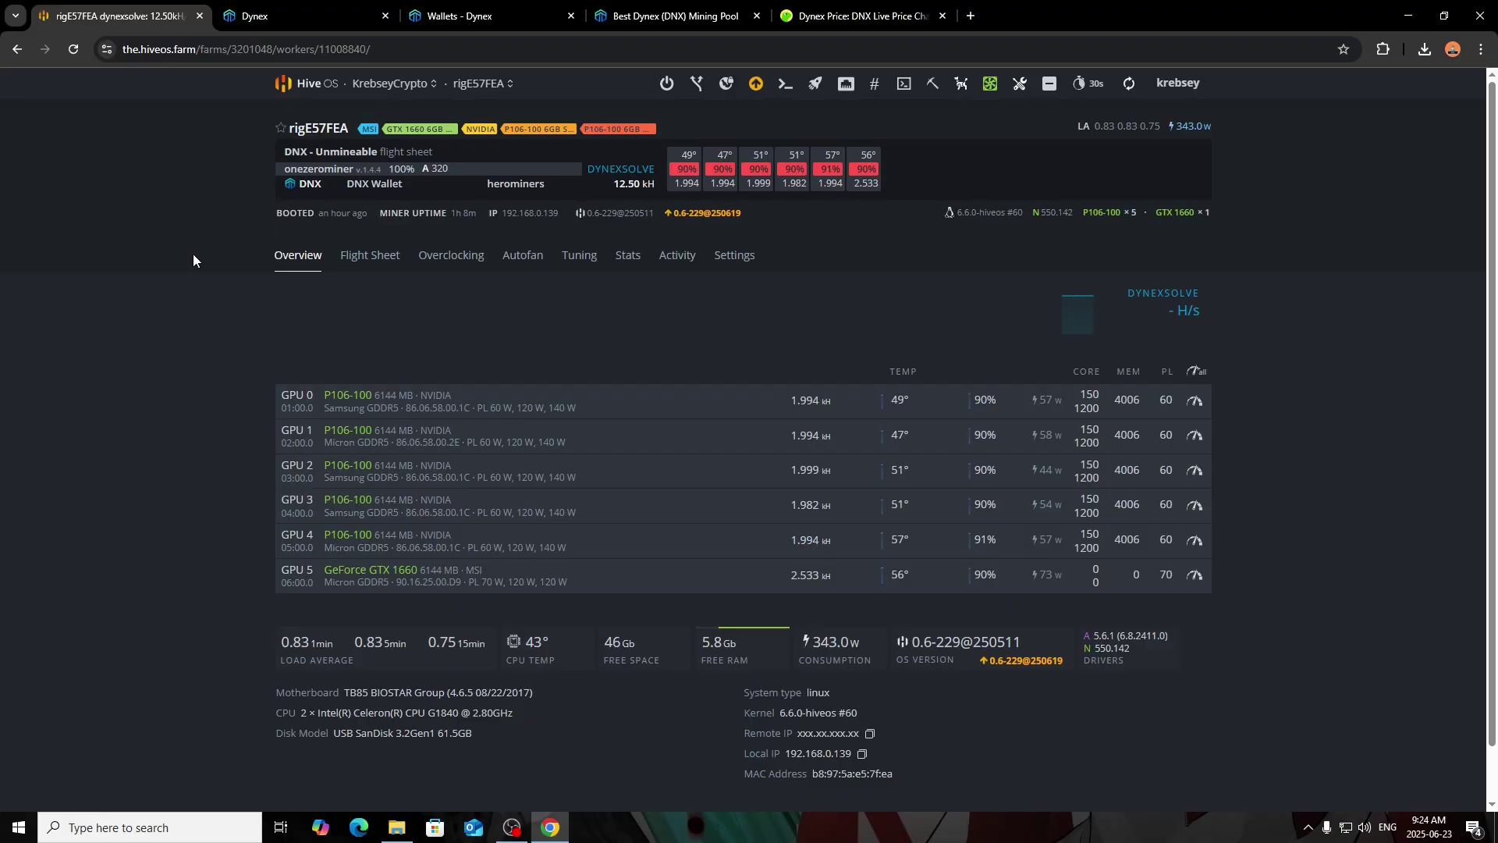
key("alt+Left")
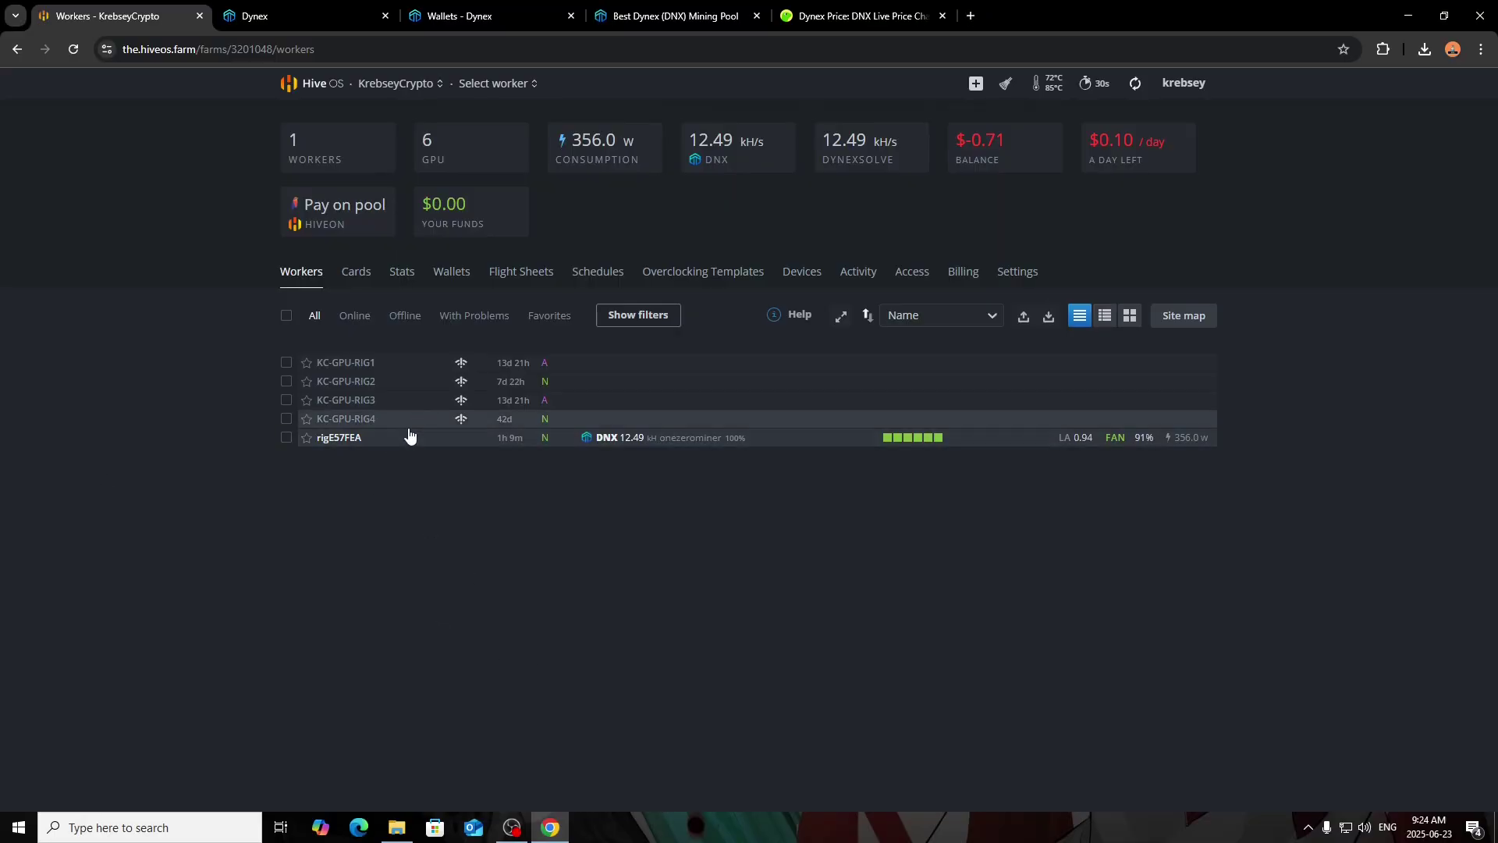
Fill in a new farm wallet with coin DNX, address "wallet address" and name "dnx wallet", and close the form without creating it
left_click(447, 281)
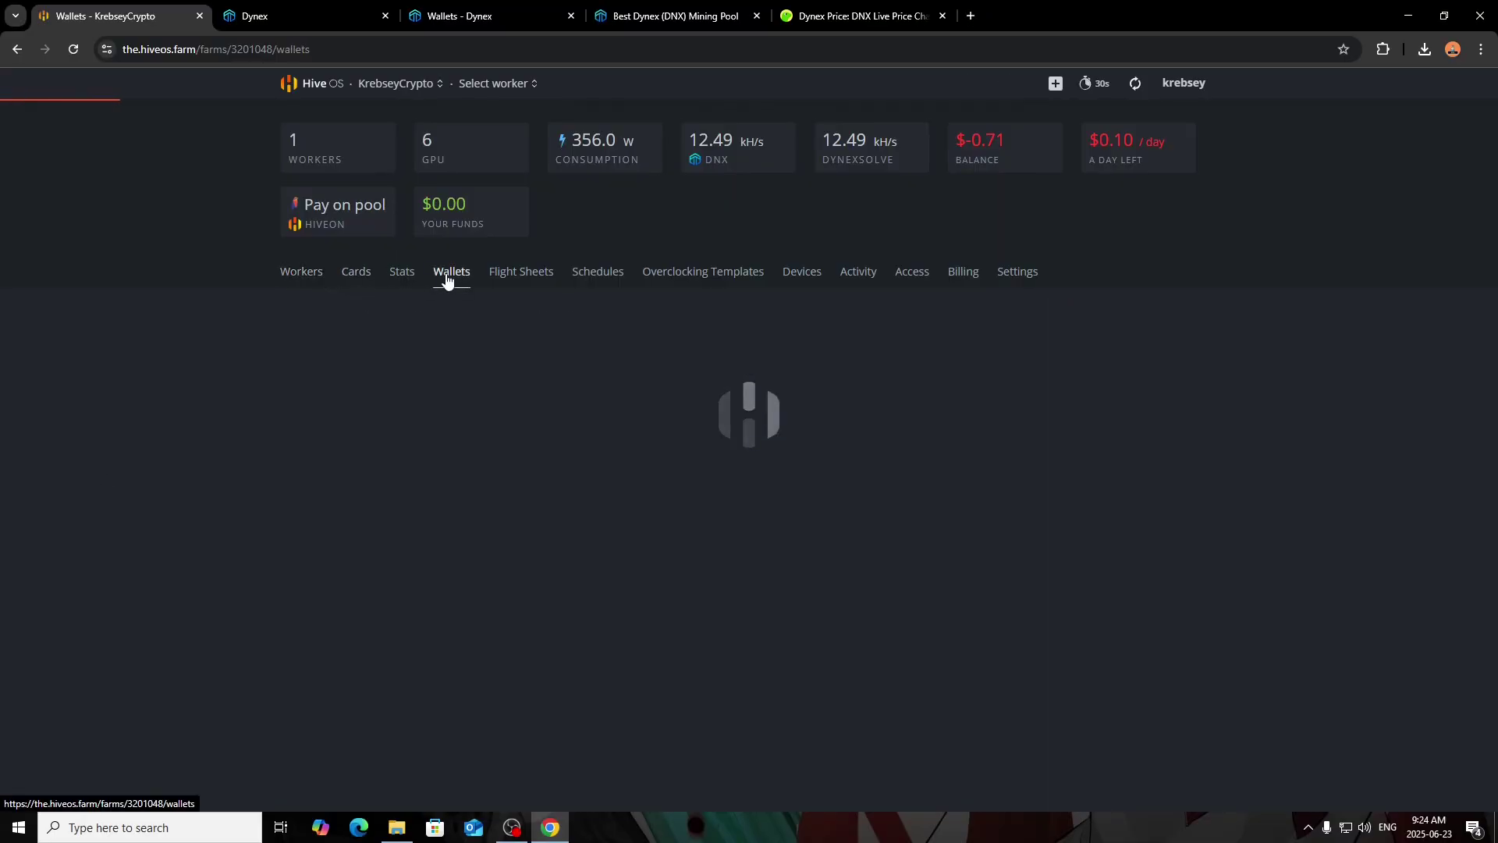
left_click(1172, 329)
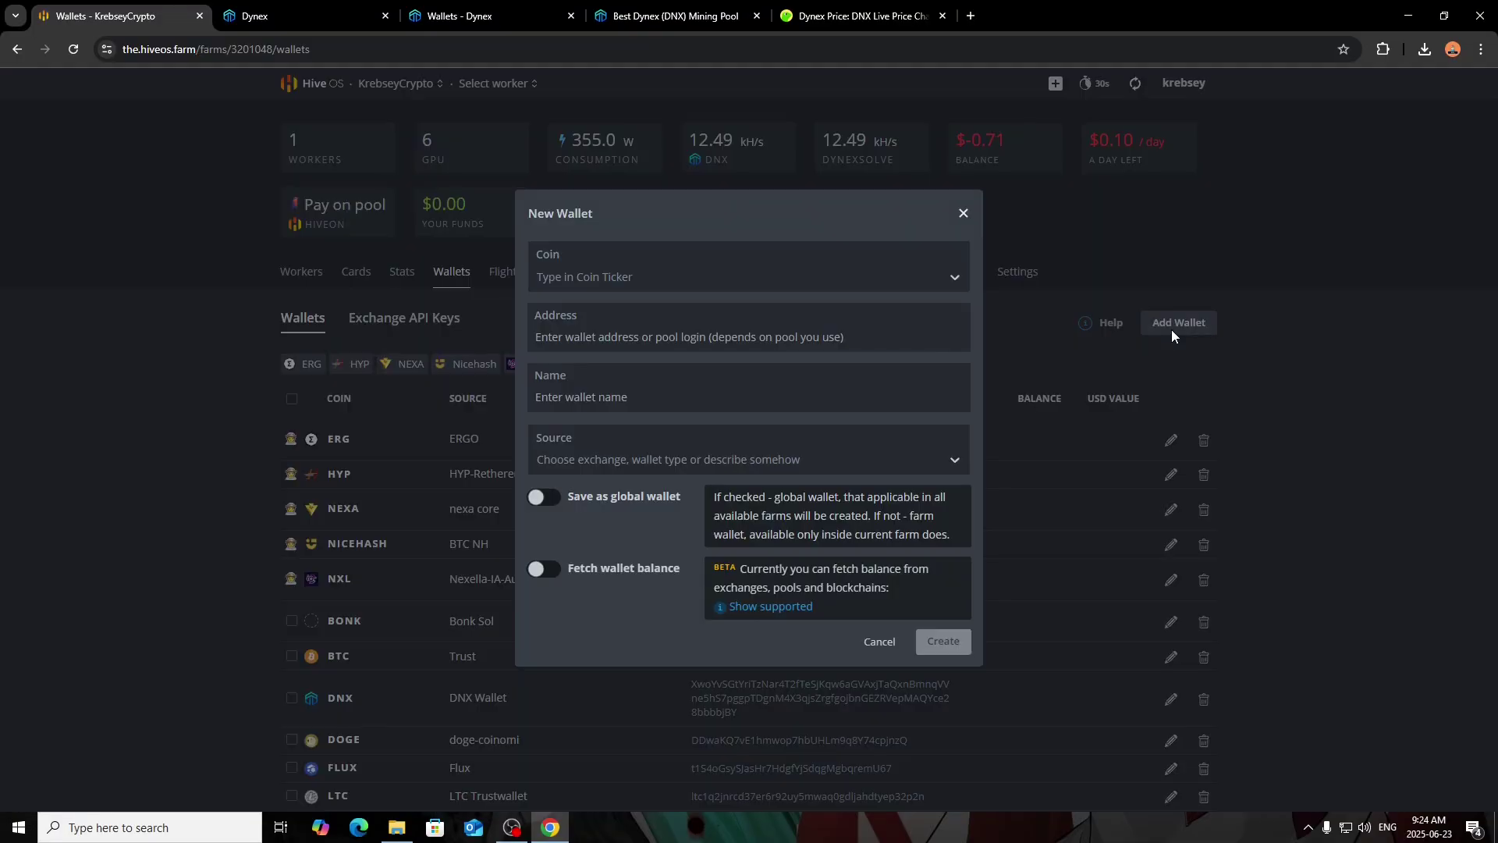
left_click(629, 281)
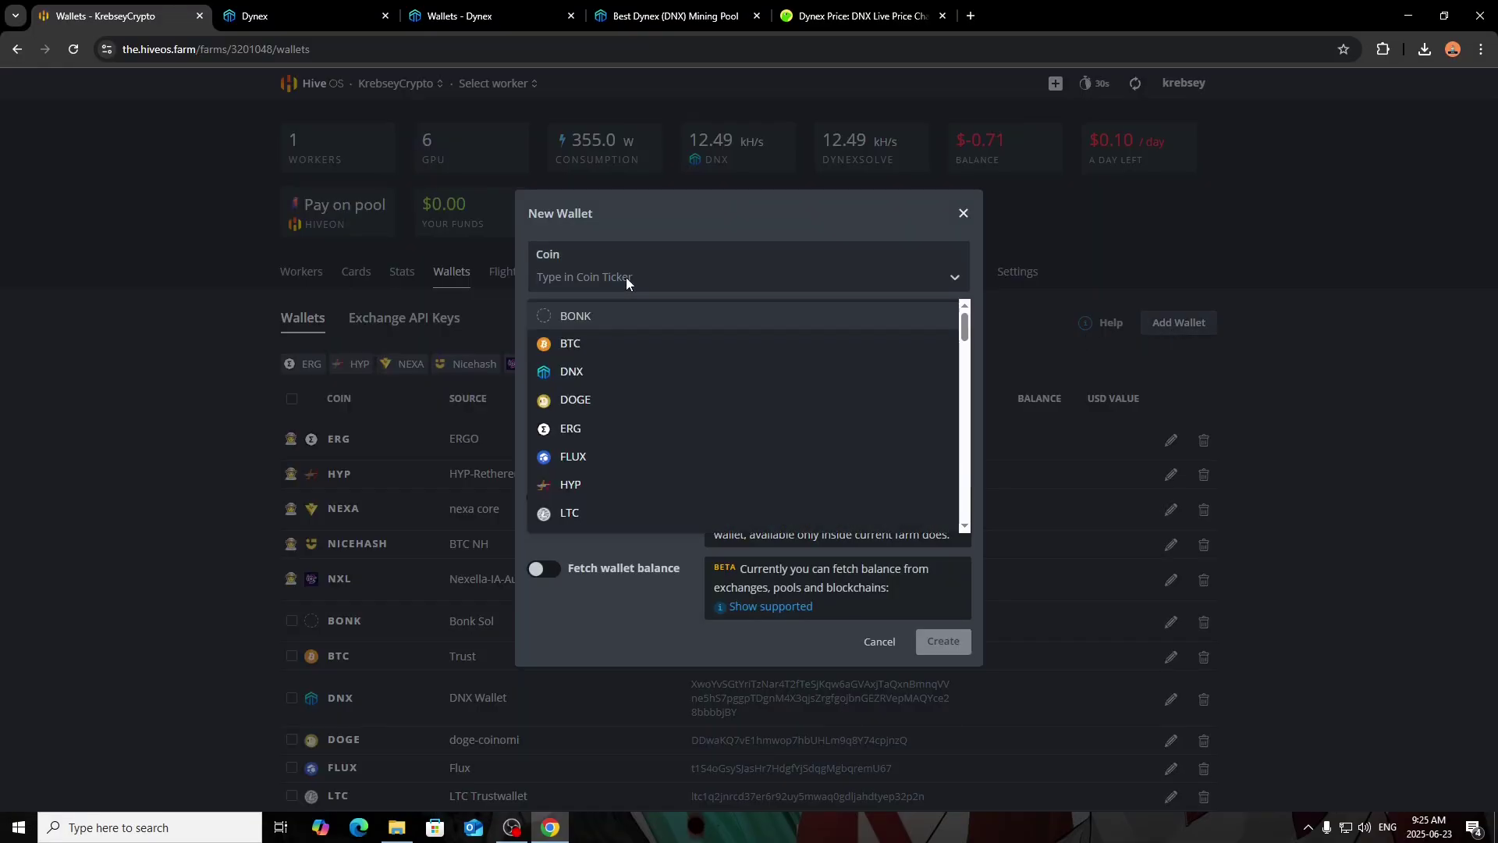
type("DNX")
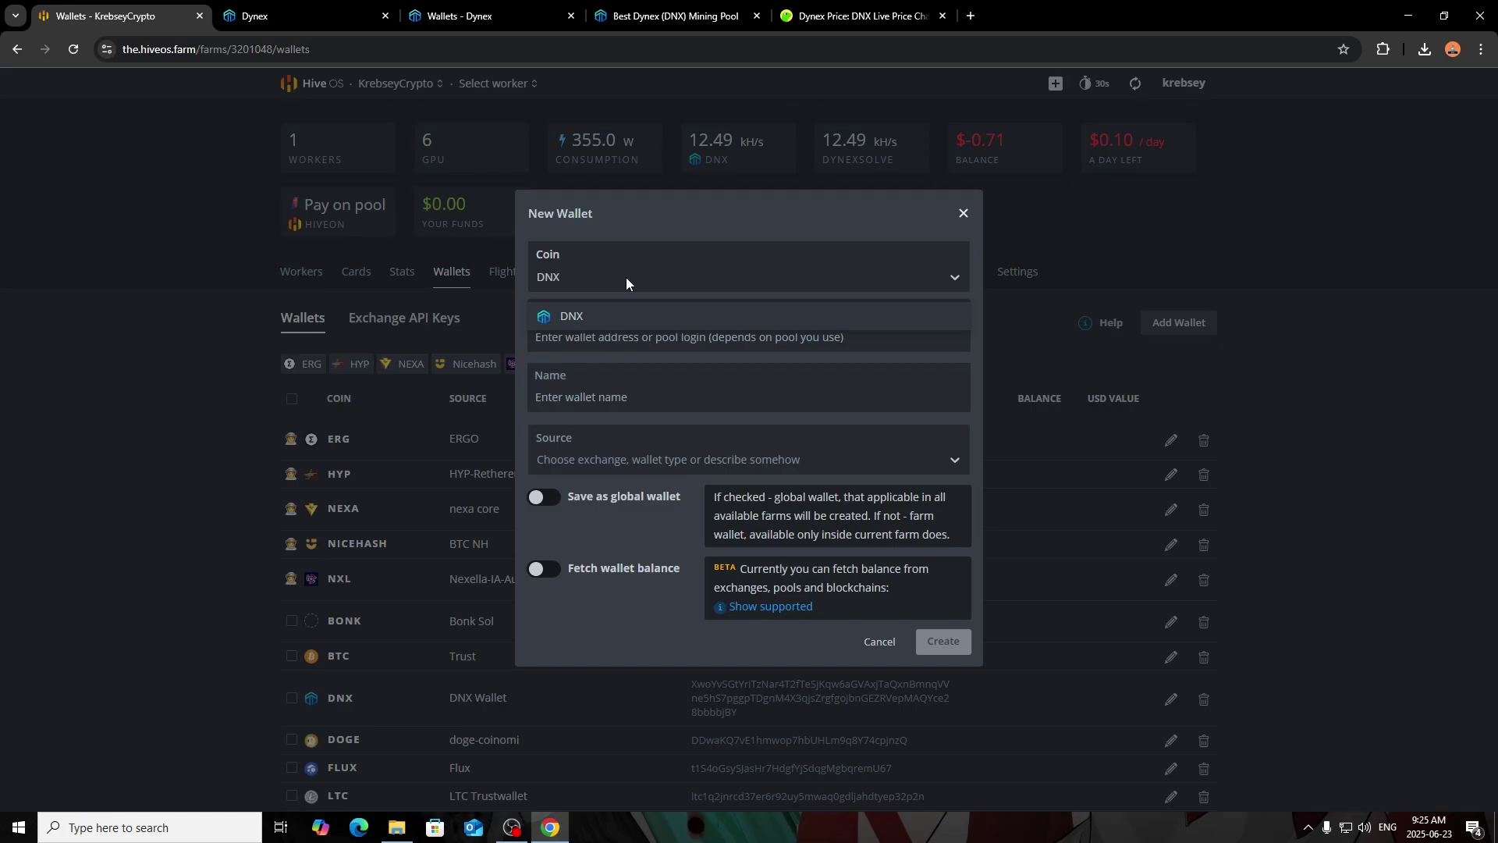
left_click(565, 317)
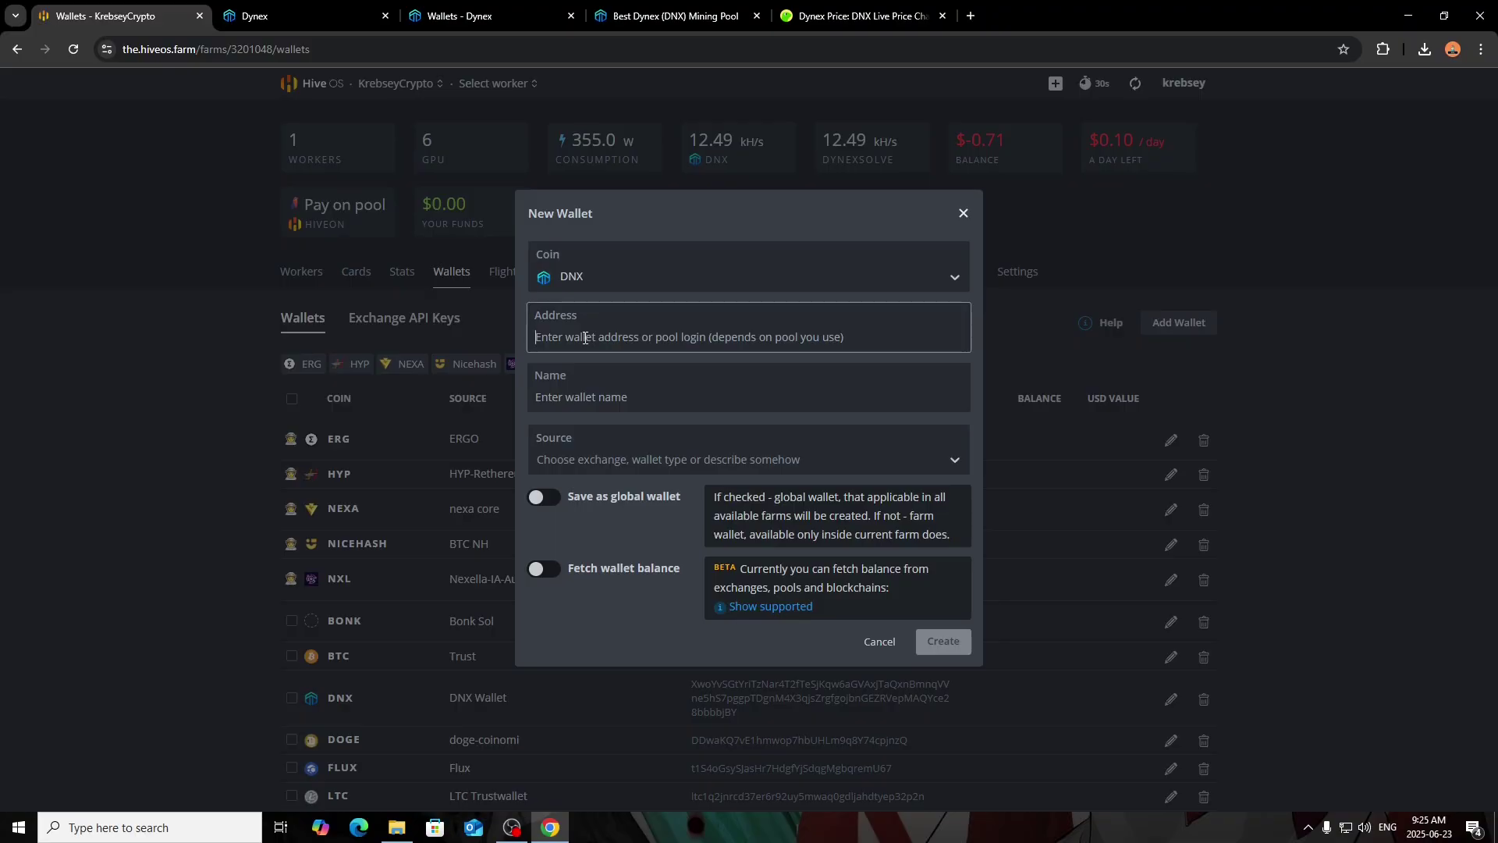
type("walle")
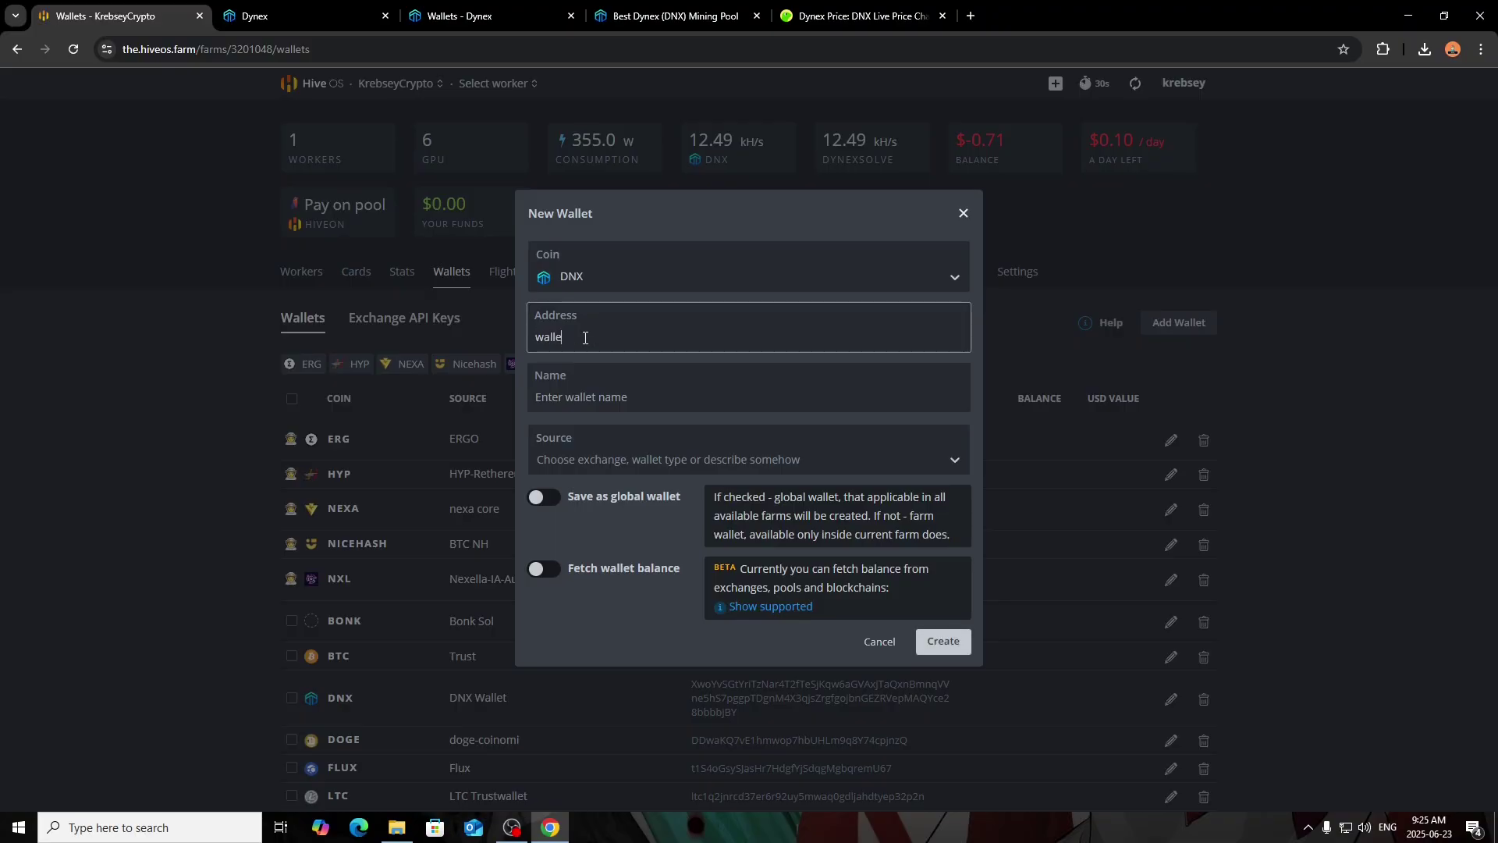
type("t address")
left_click(587, 402)
type("dnx wallet")
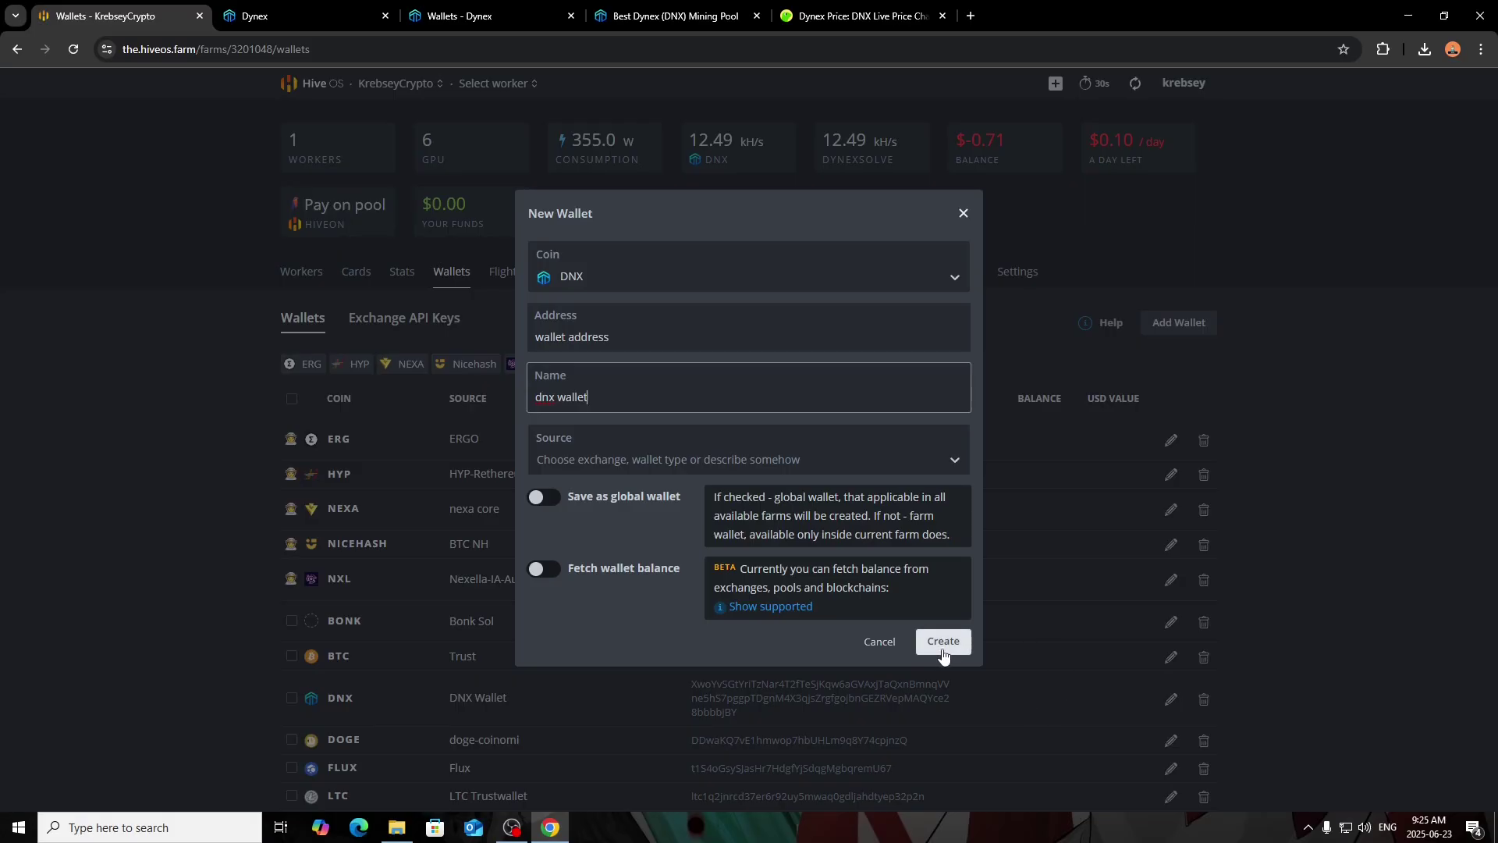
left_click(961, 221)
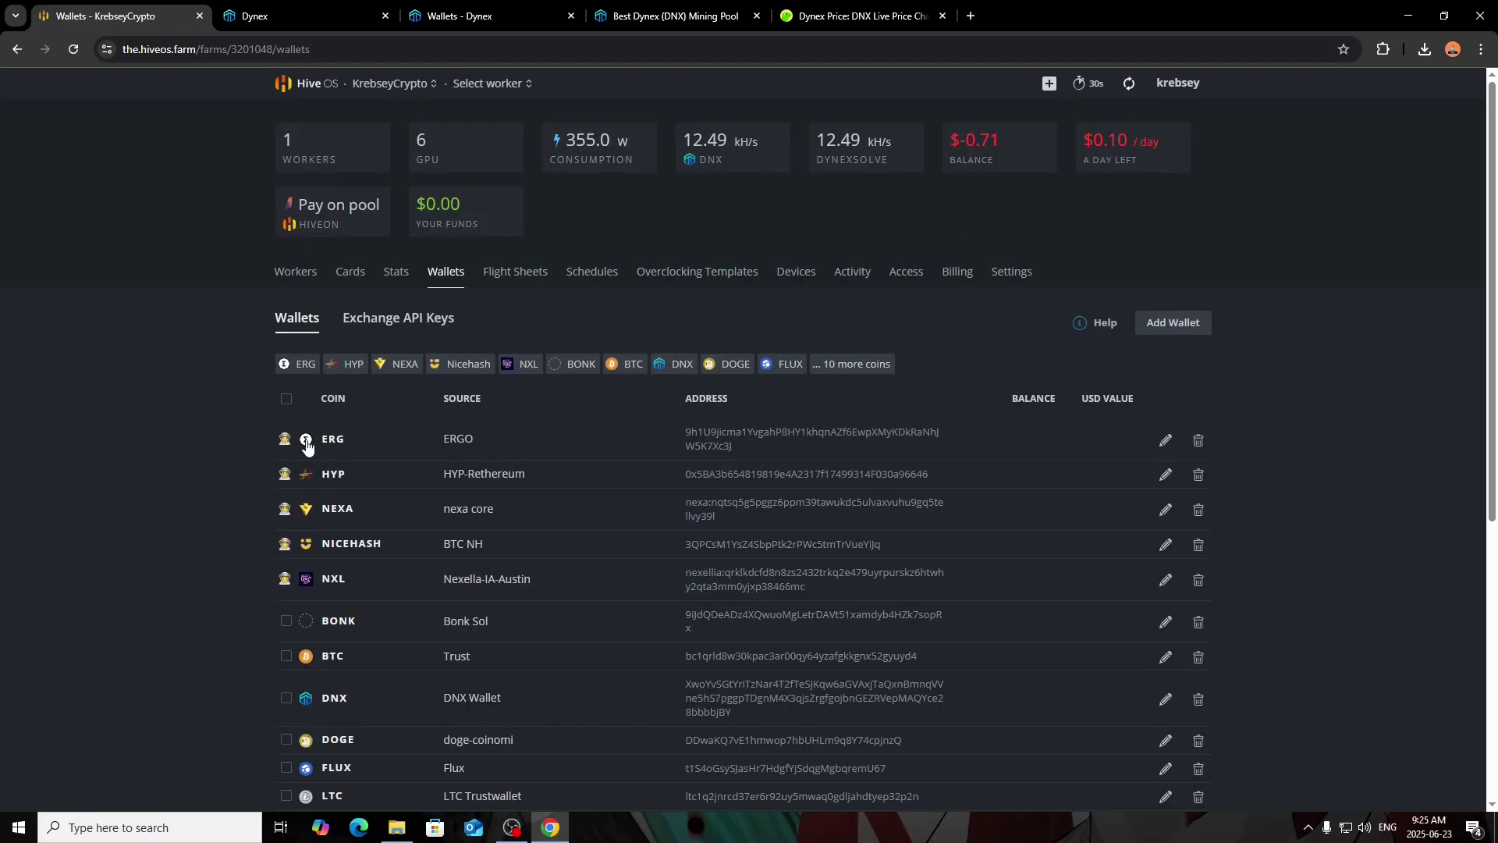
Review the farm's wallet list and the flight sheet applied to worker rigE57FEA
scroll(95, 591, "down", 2)
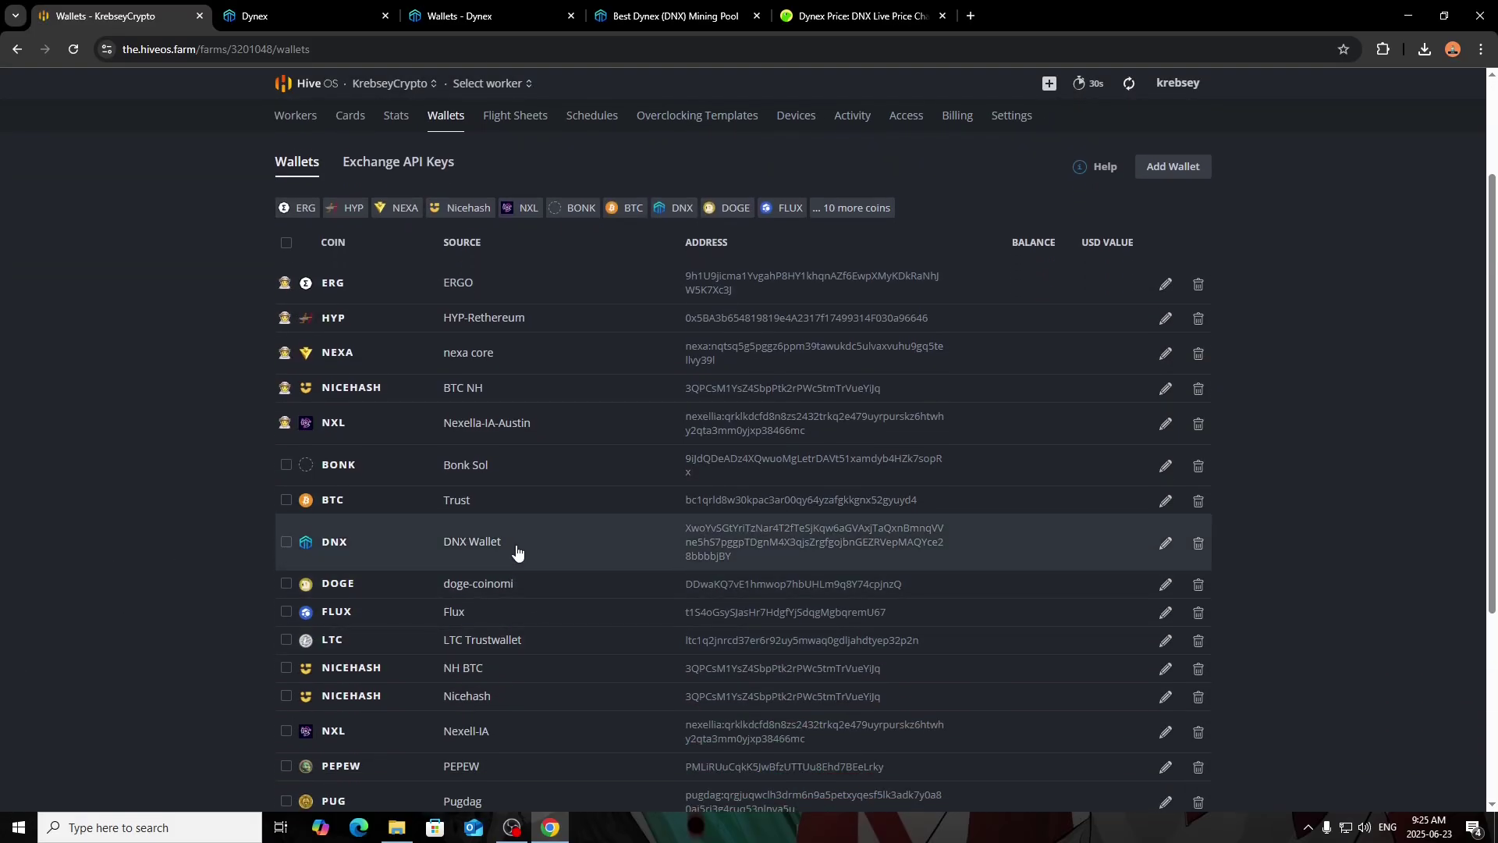
scroll(516, 552, "up", 2)
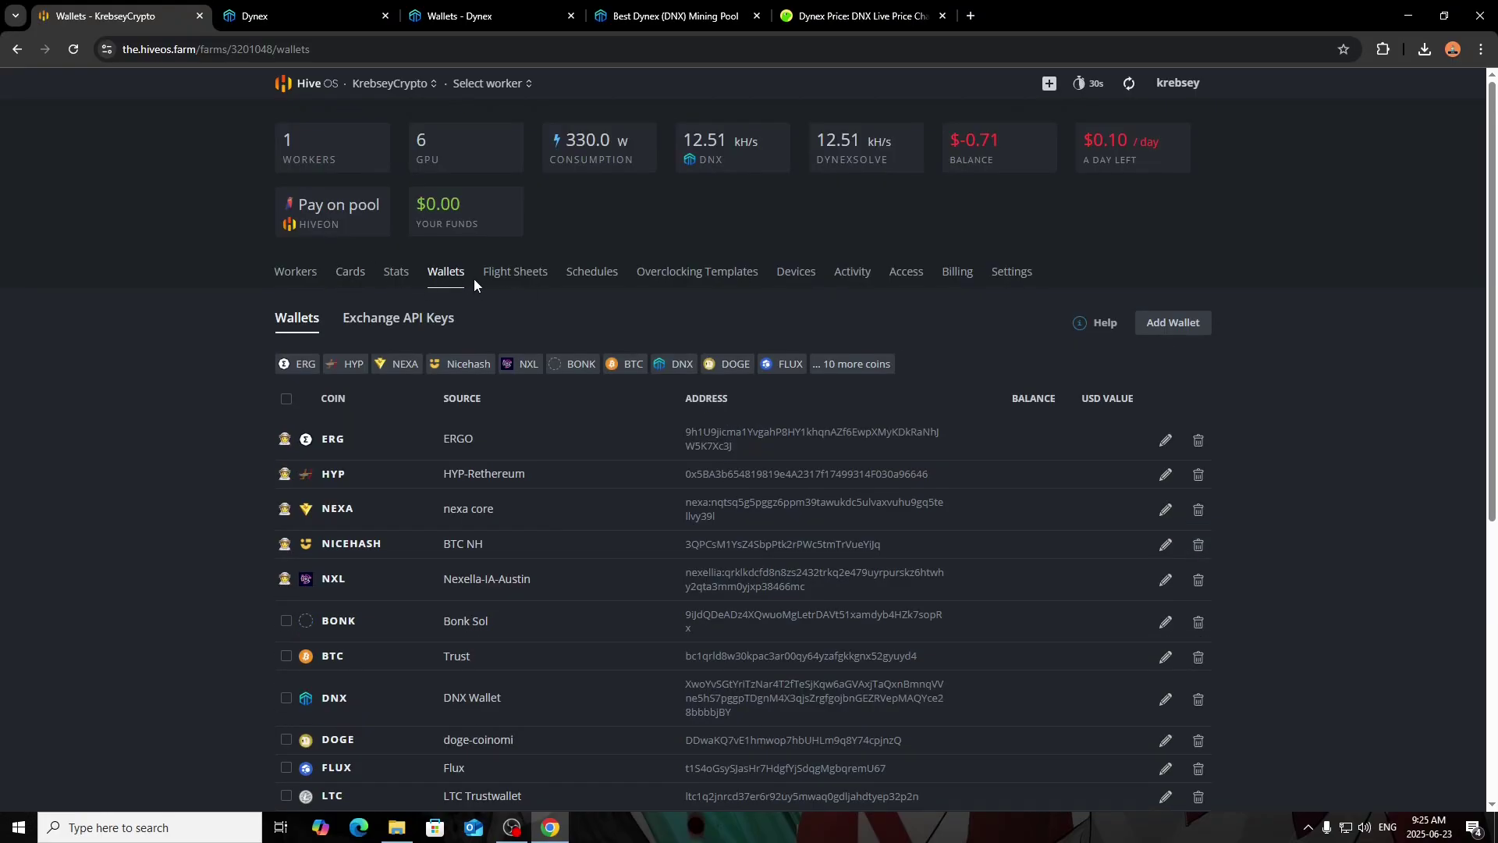
left_click(306, 274)
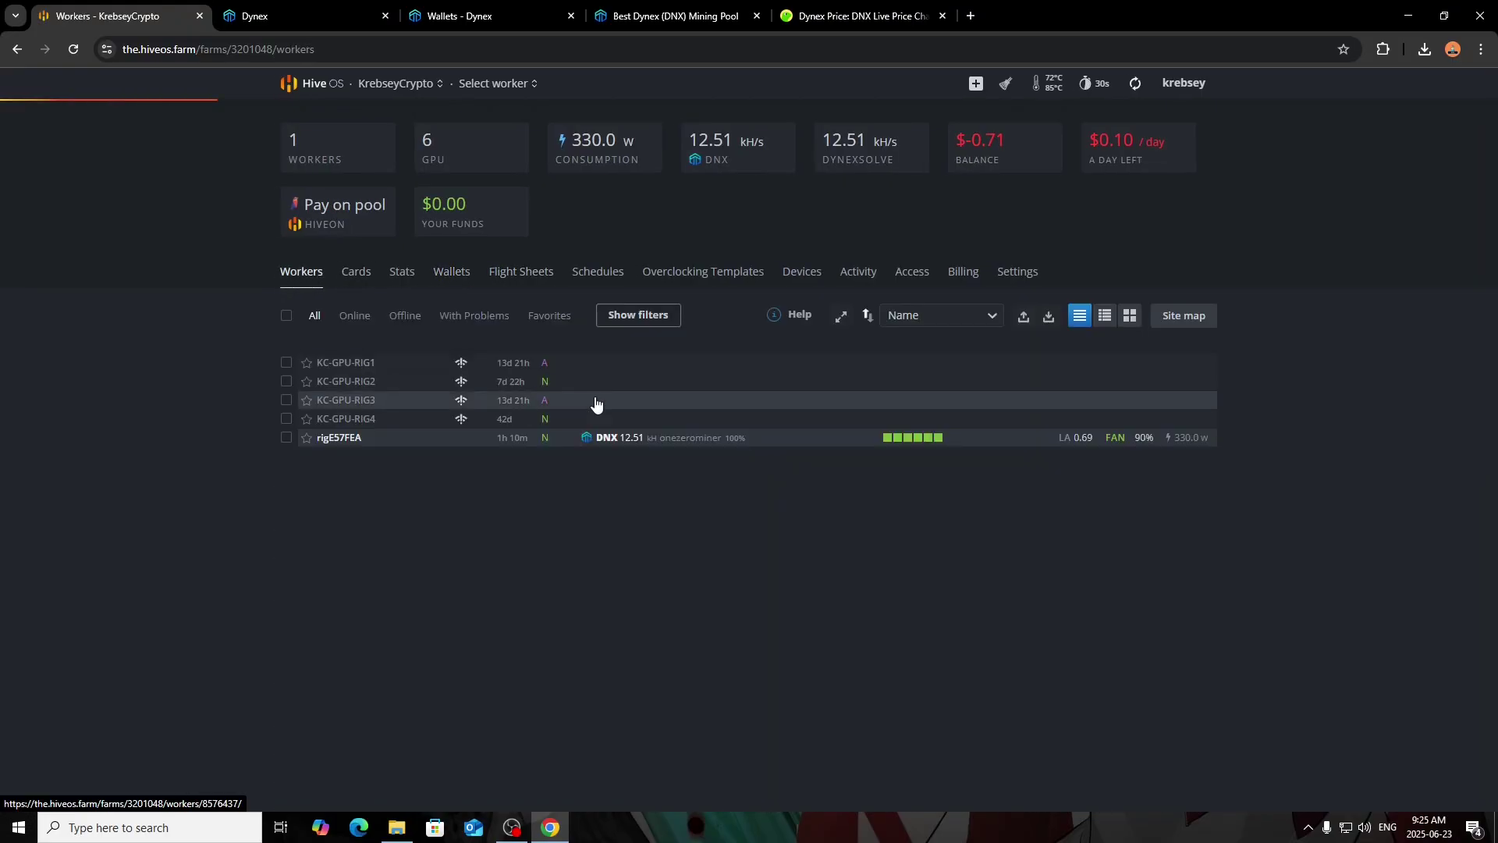
left_click(343, 441)
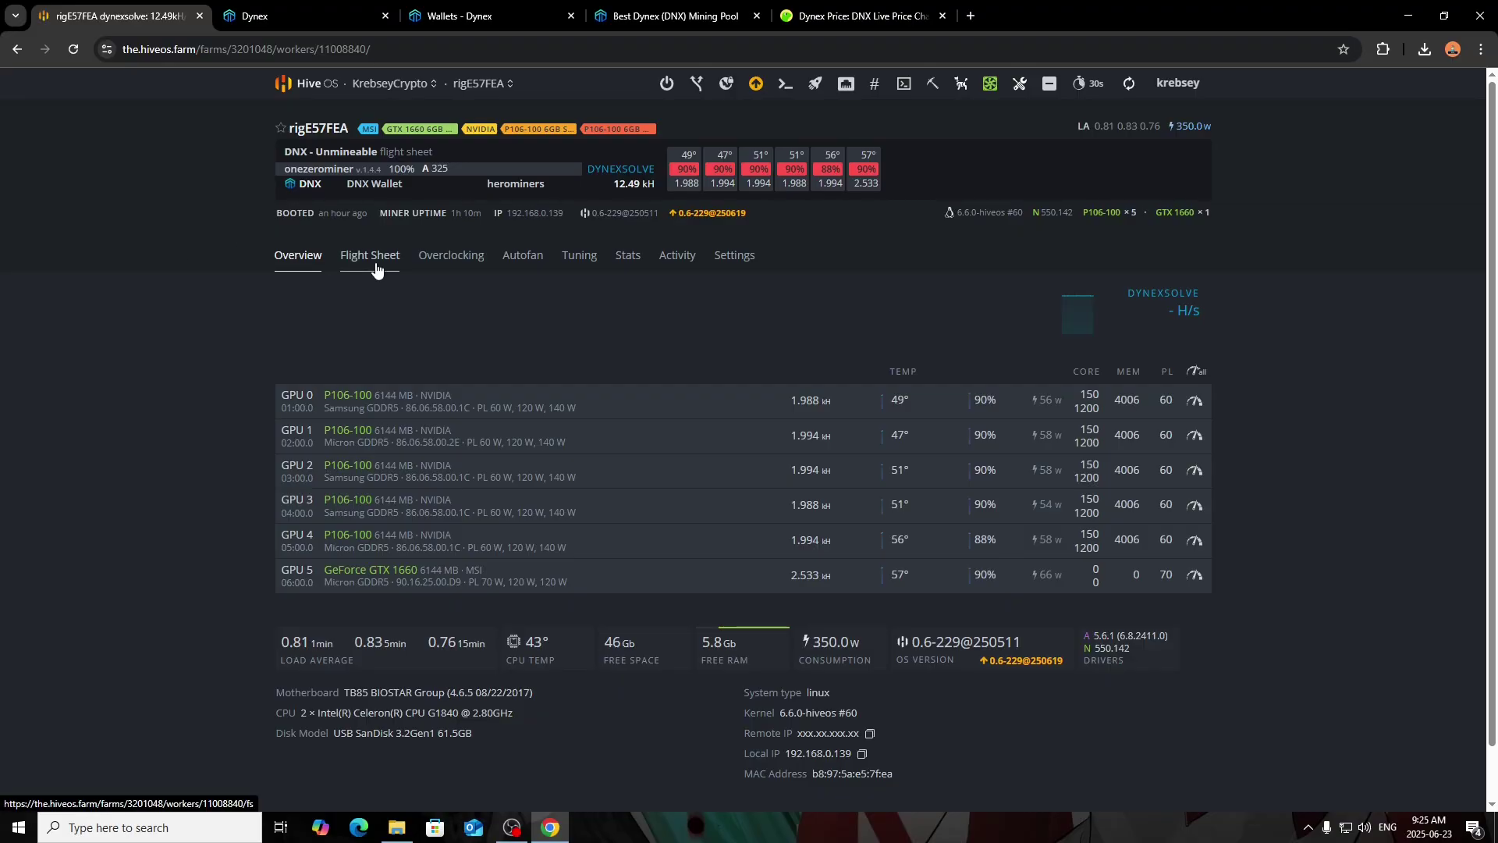
left_click(375, 269)
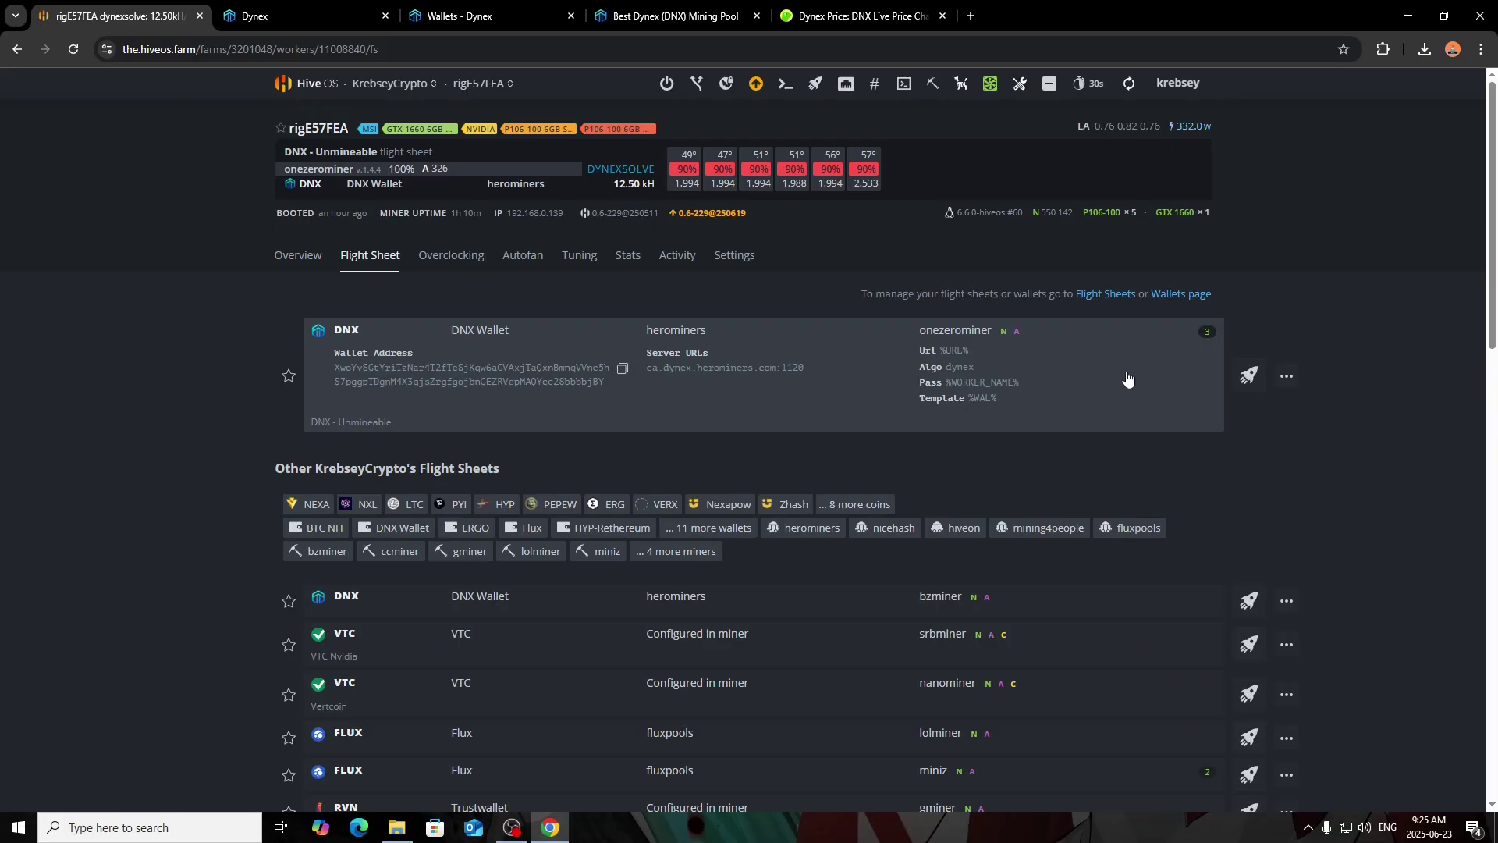
Open the farm's Flight Sheets page and expand the details of the DNX flight sheet that uses bzminer
left_click(1090, 295)
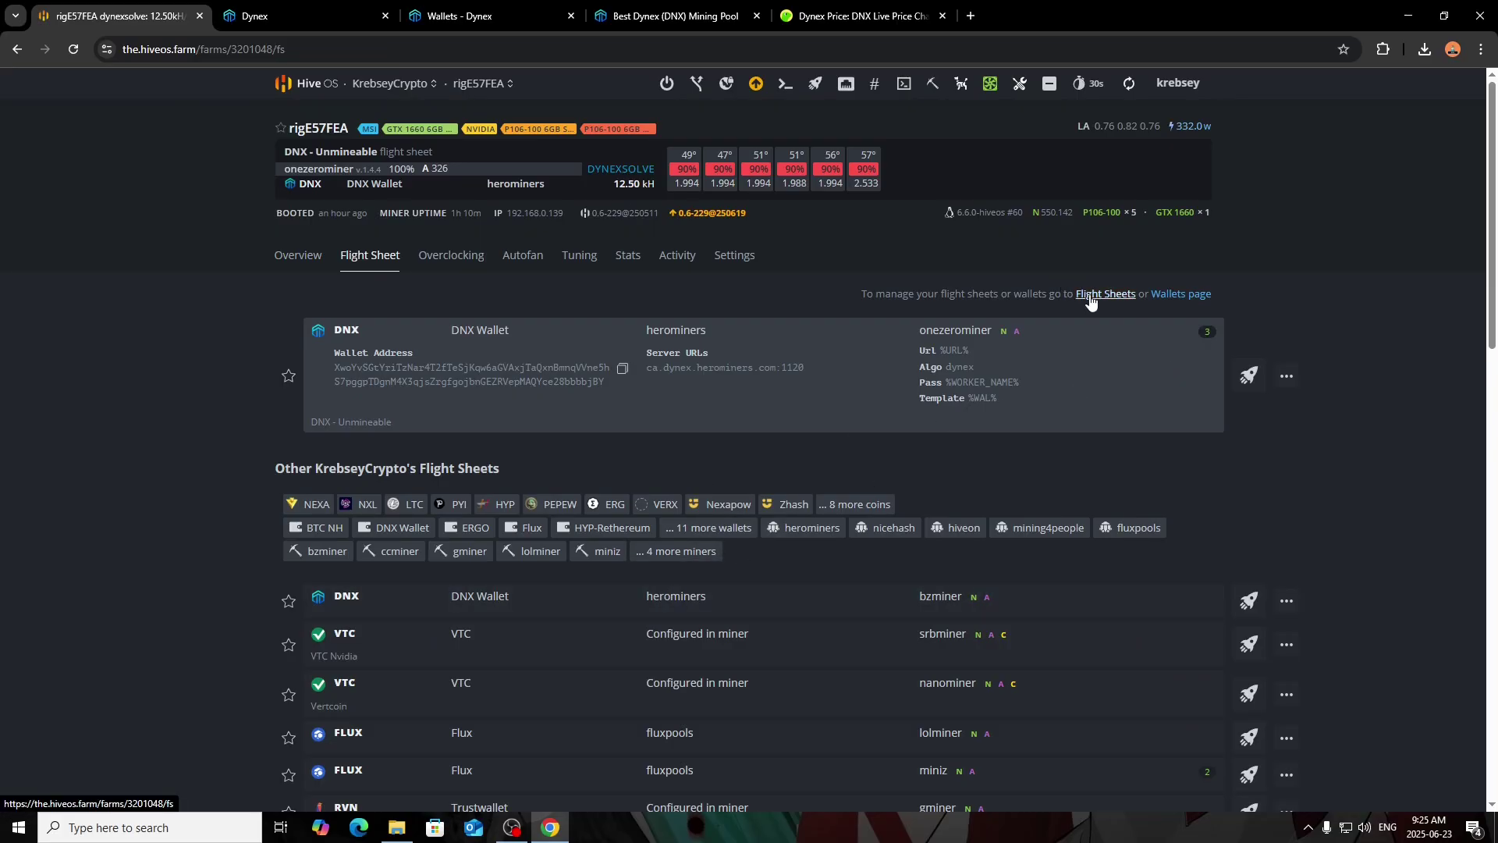
scroll(15, 305, "down", 1)
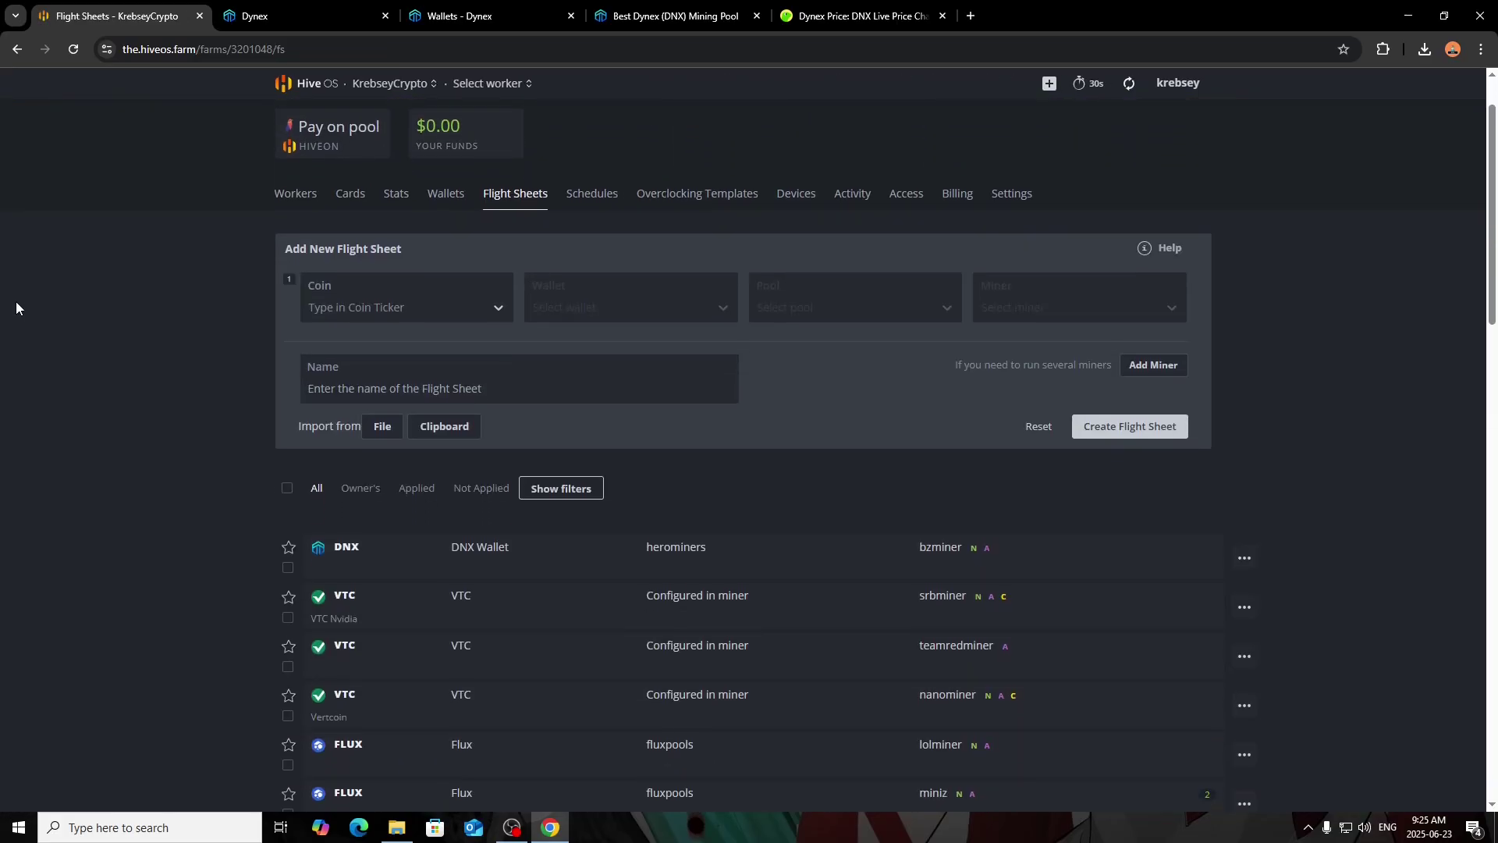
left_click(582, 545)
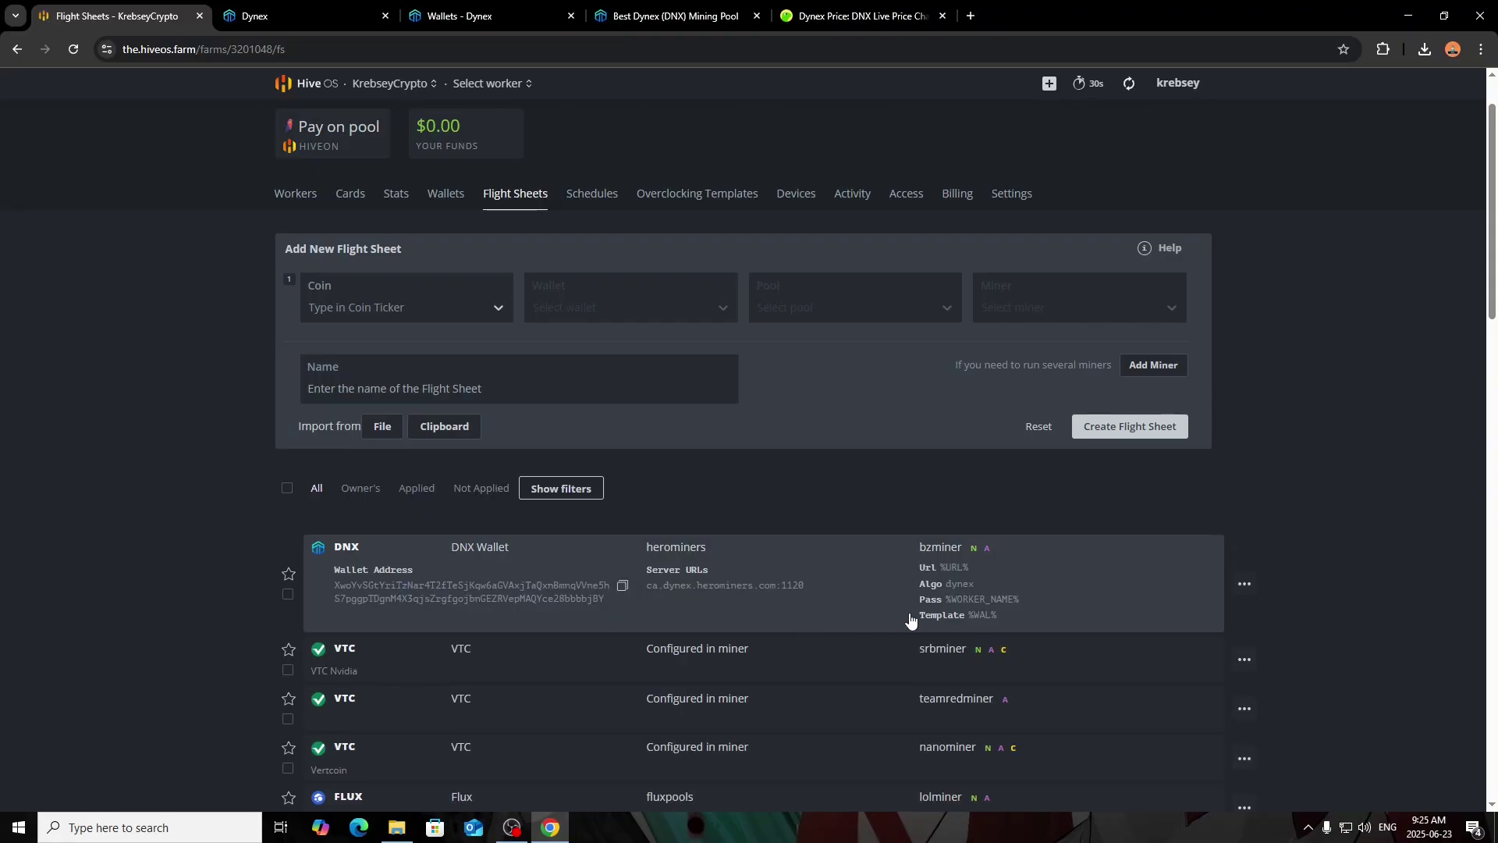
Set up a new flight sheet with coin DNX, wallet DNX Wallet and pool herominers
left_click(410, 309)
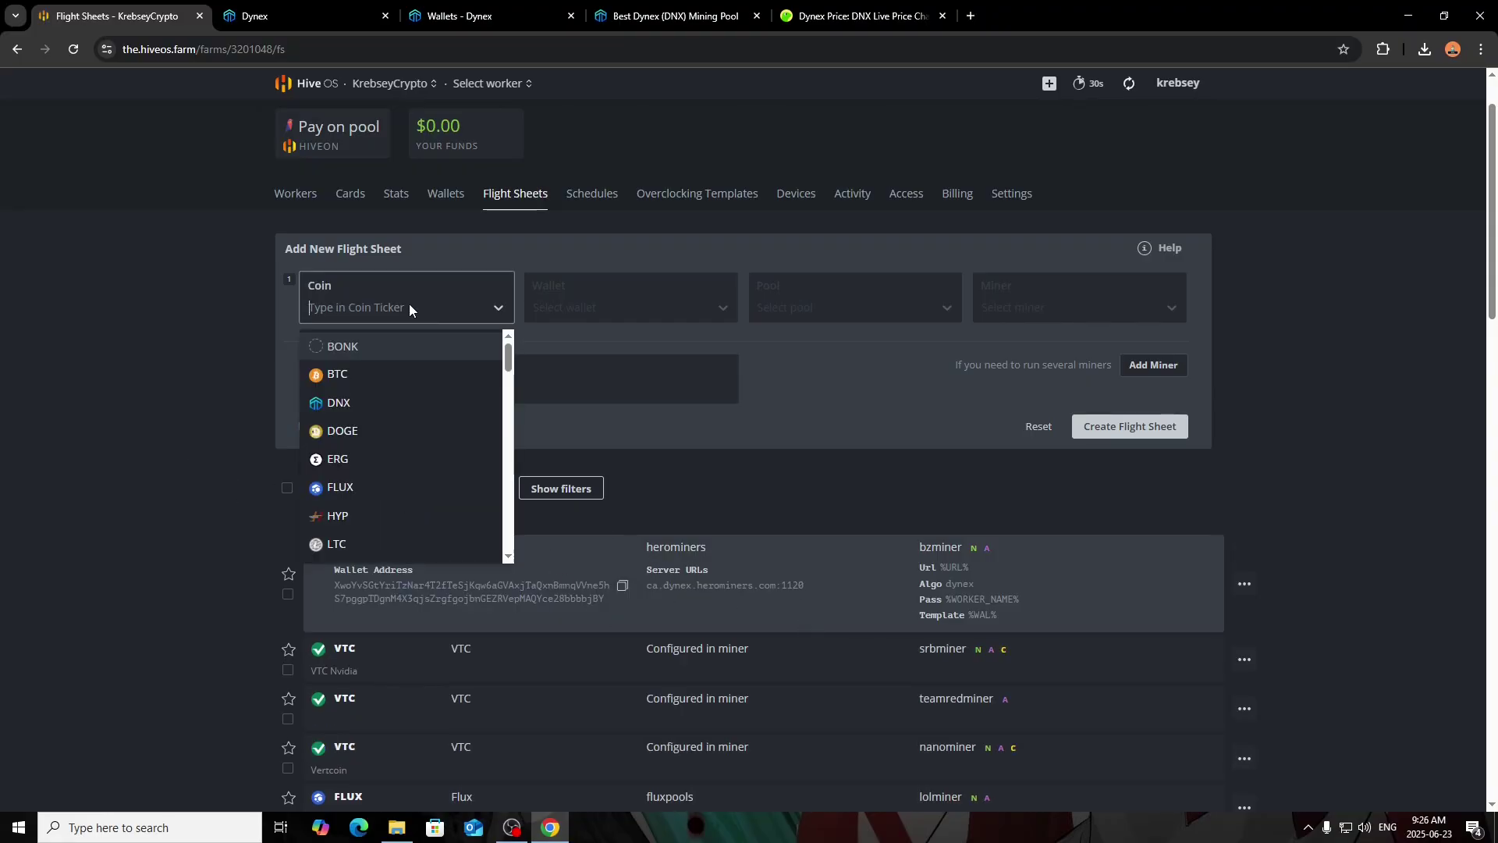
left_click(358, 406)
left_click(640, 307)
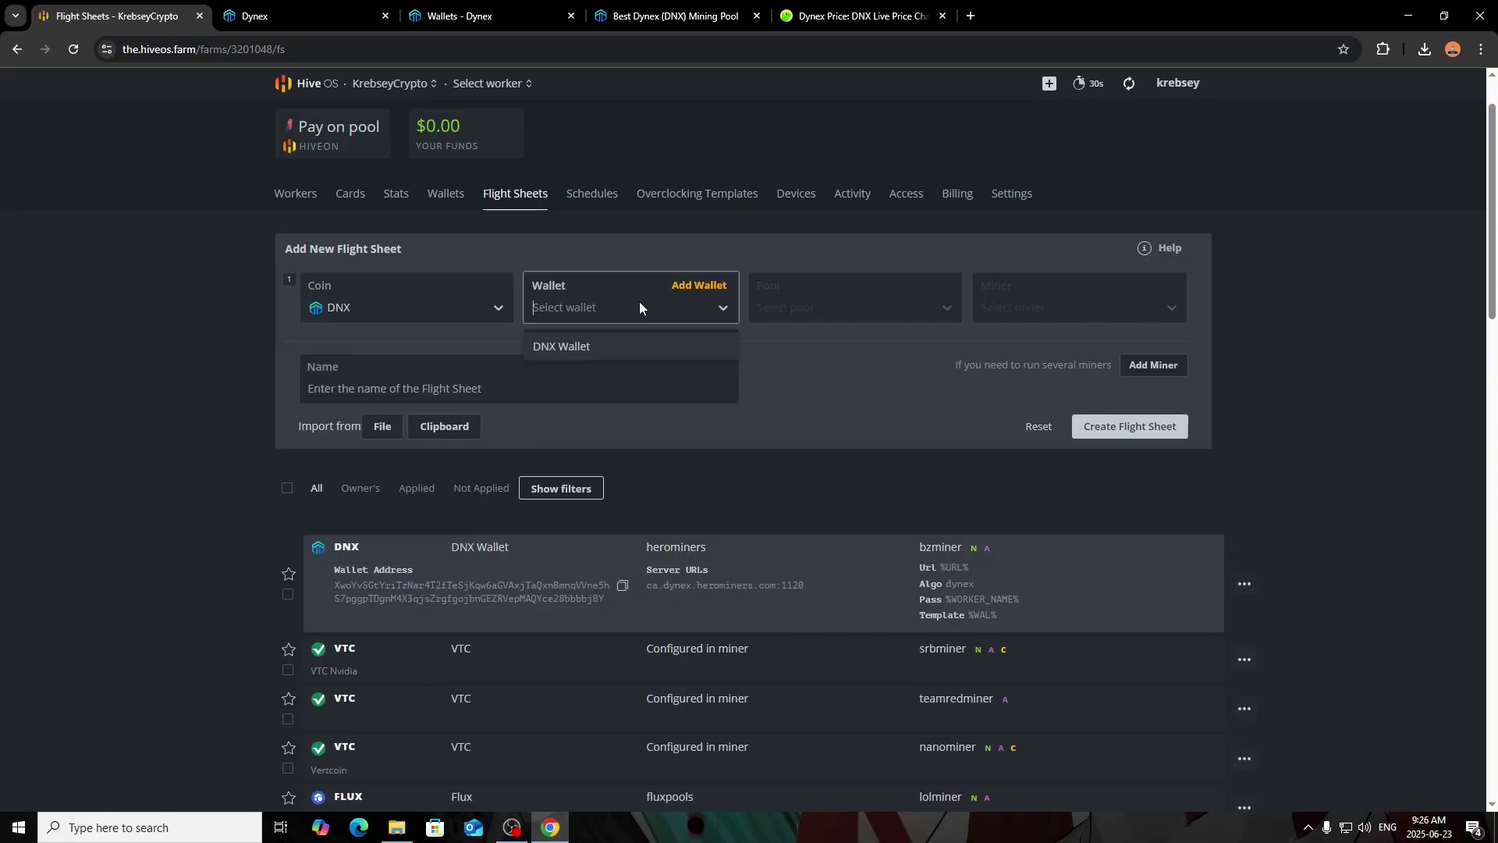
left_click(556, 346)
left_click(804, 307)
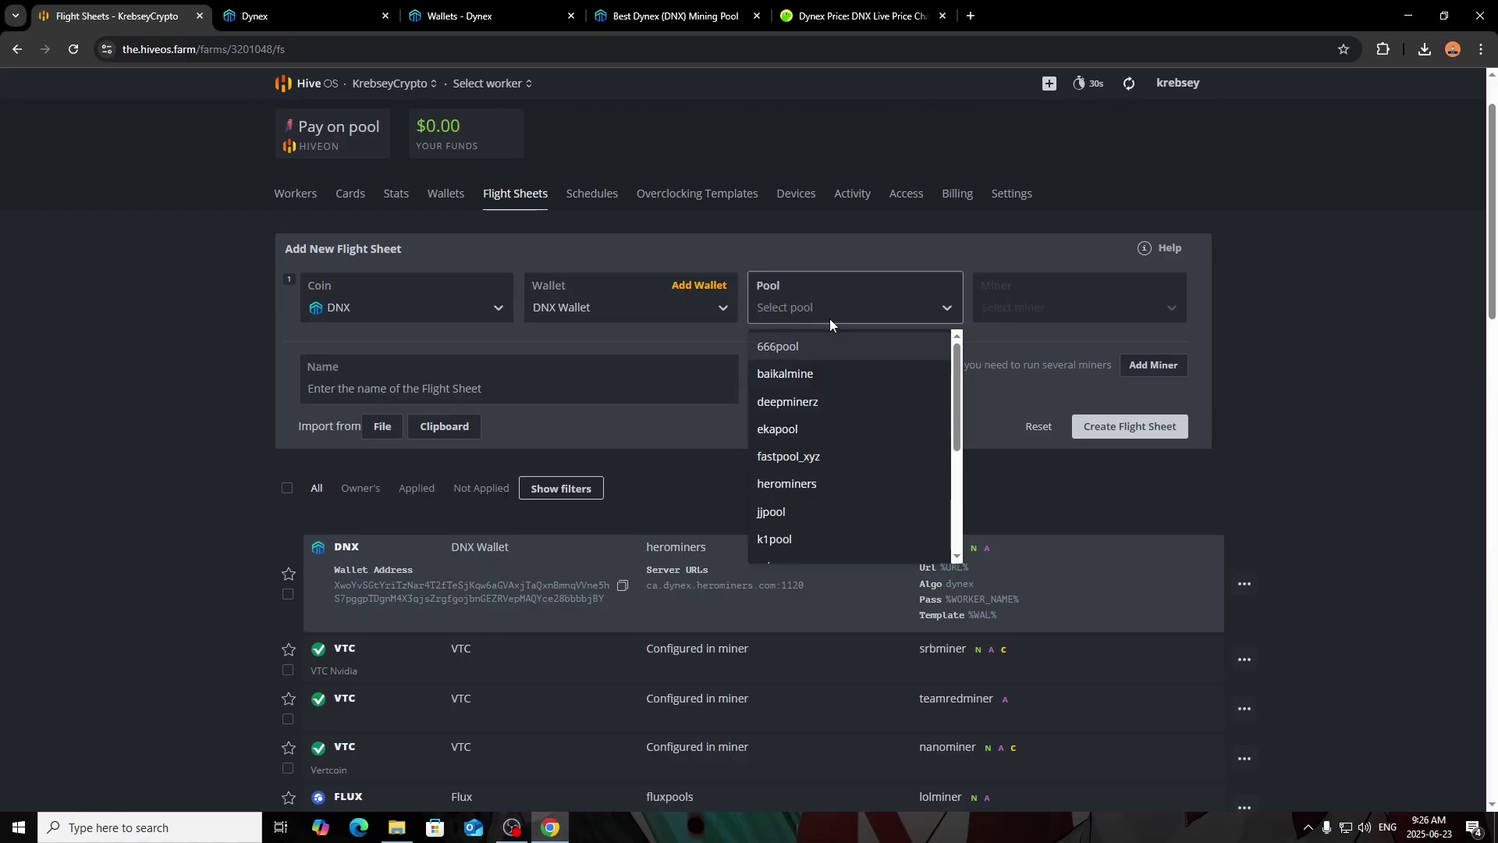
left_click(795, 485)
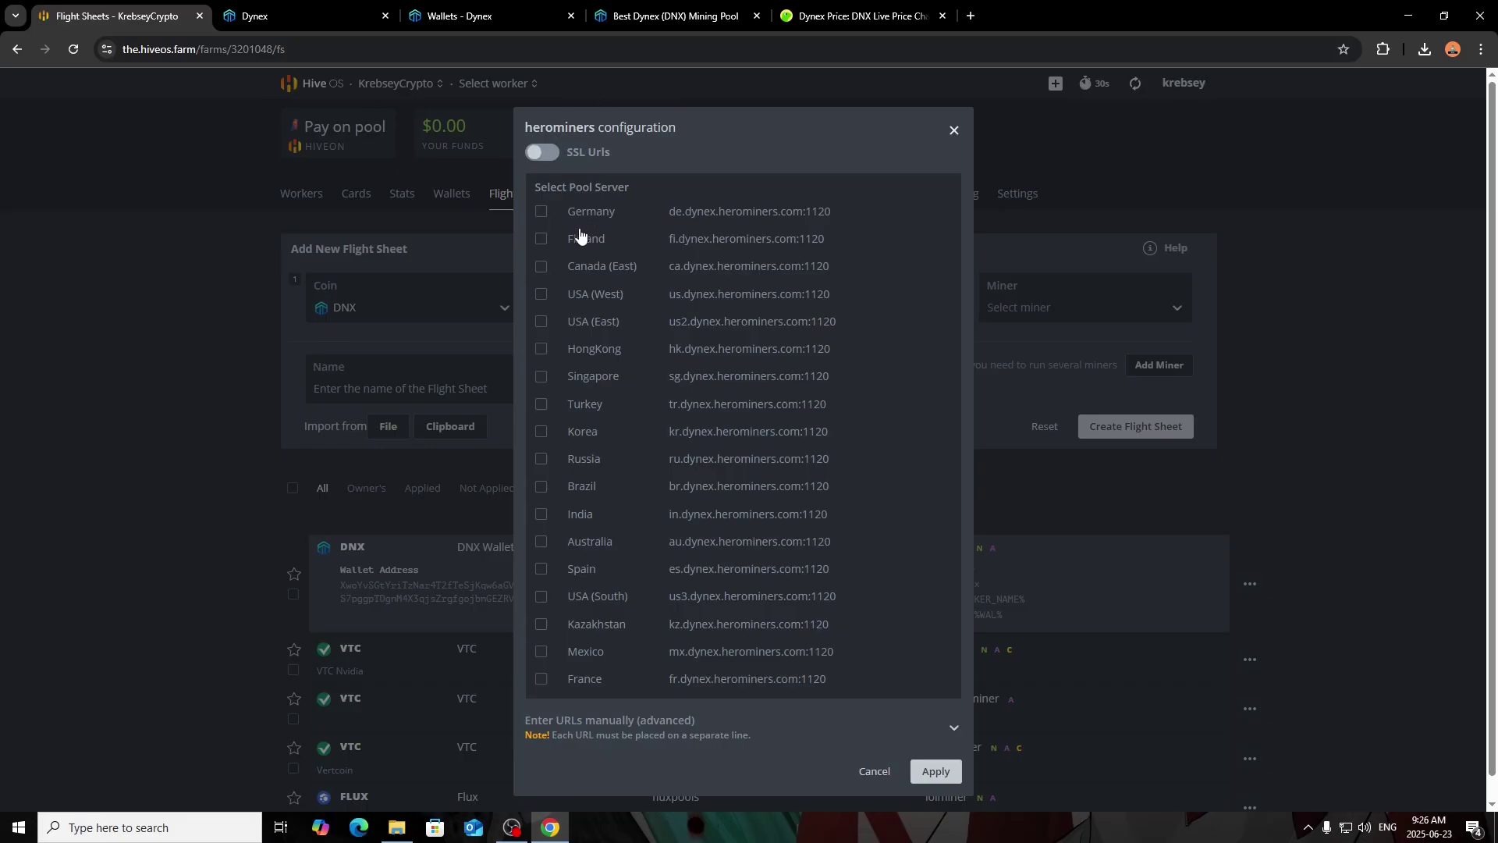
Select only the Canada (East) server, ca.dynex.herominers.com:1120, for the herominers pool and apply the pool configuration
left_click(541, 268)
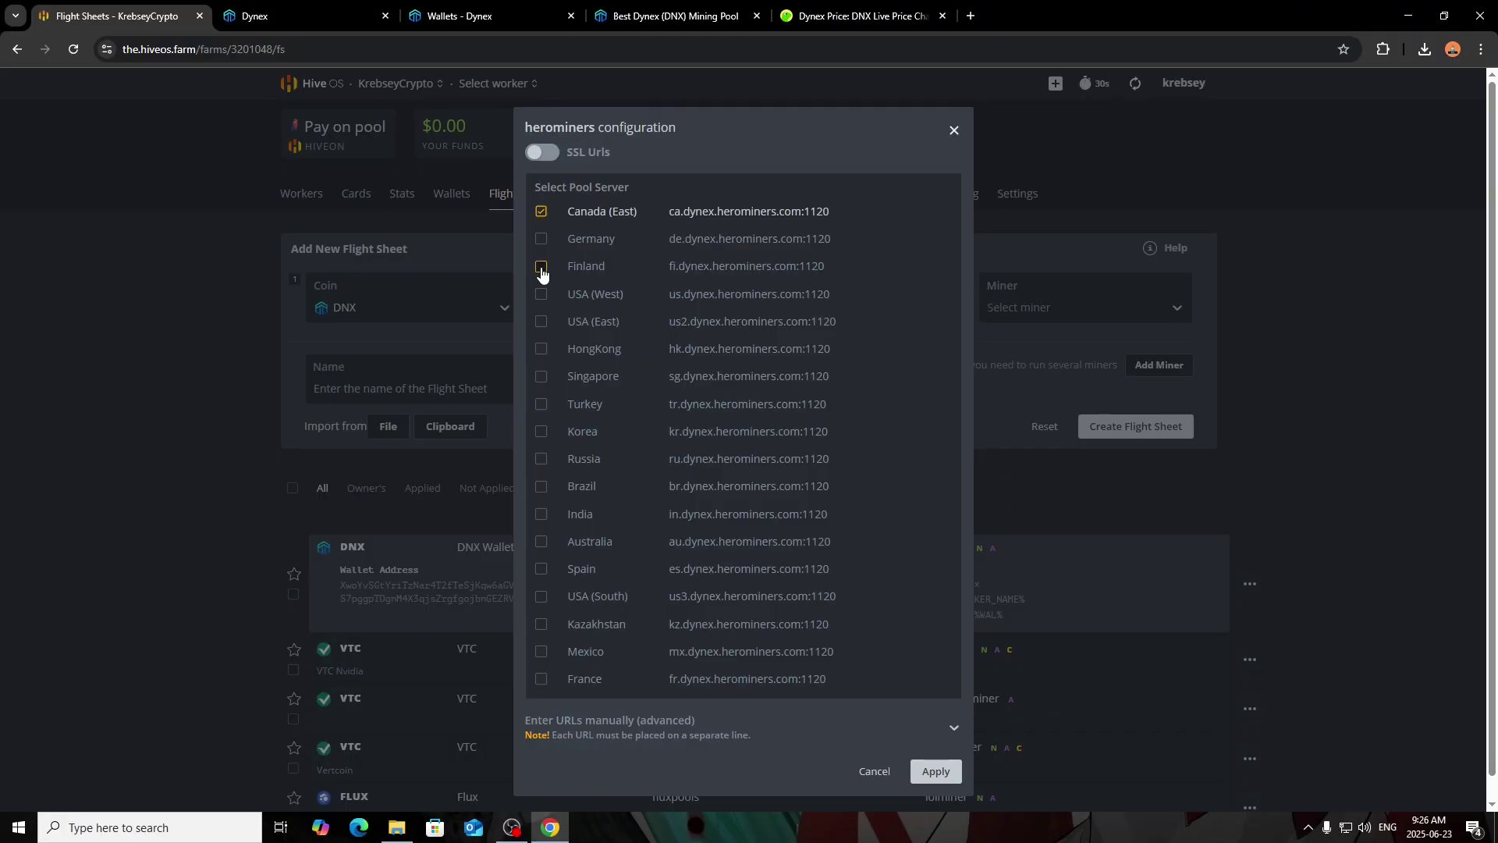
left_click(539, 219)
left_click(540, 321)
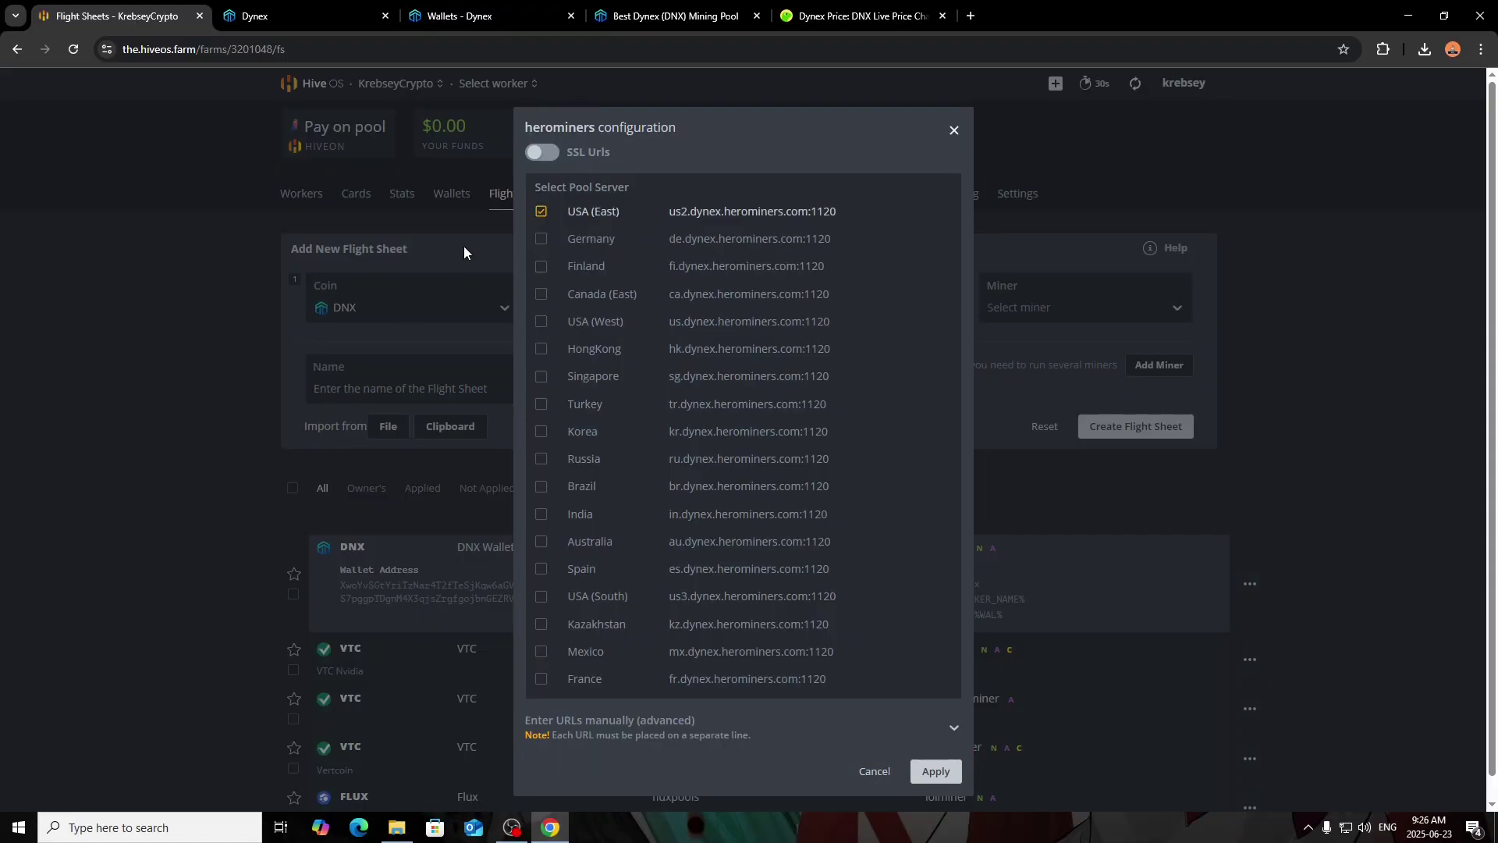
left_click(541, 212)
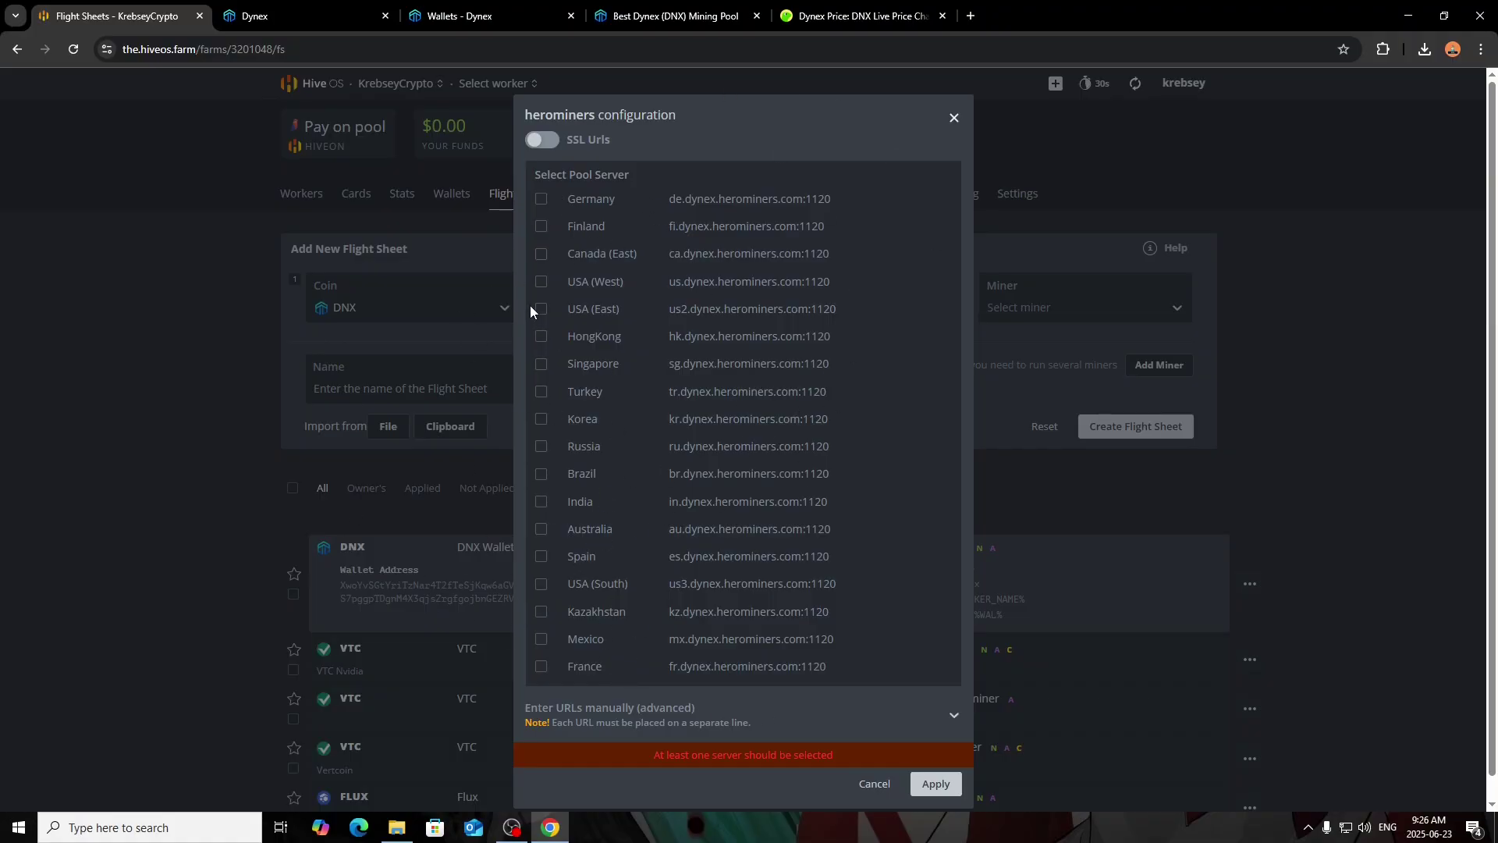
left_click(550, 260)
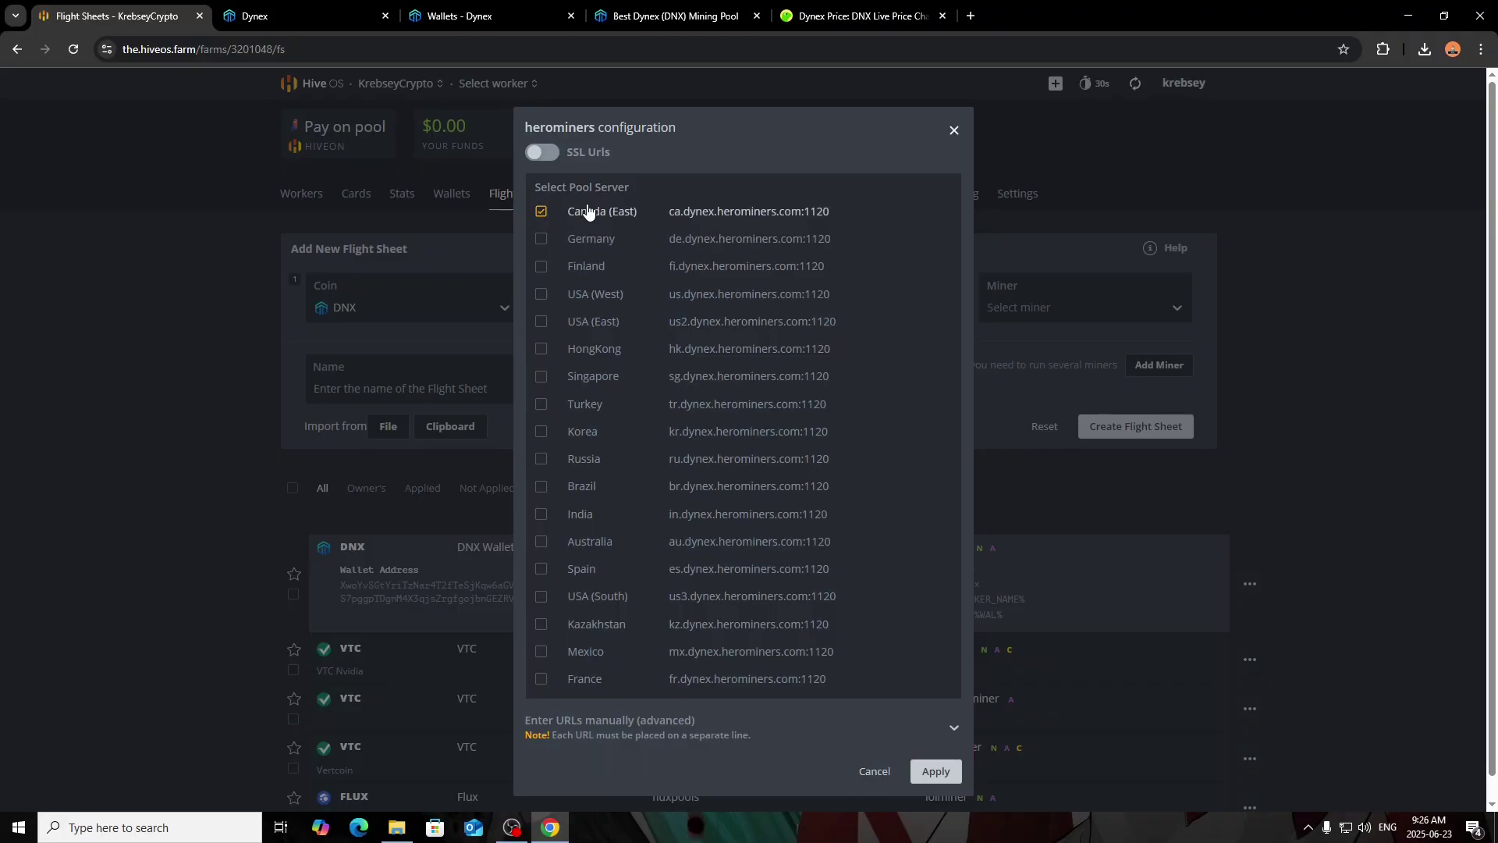
left_click(936, 771)
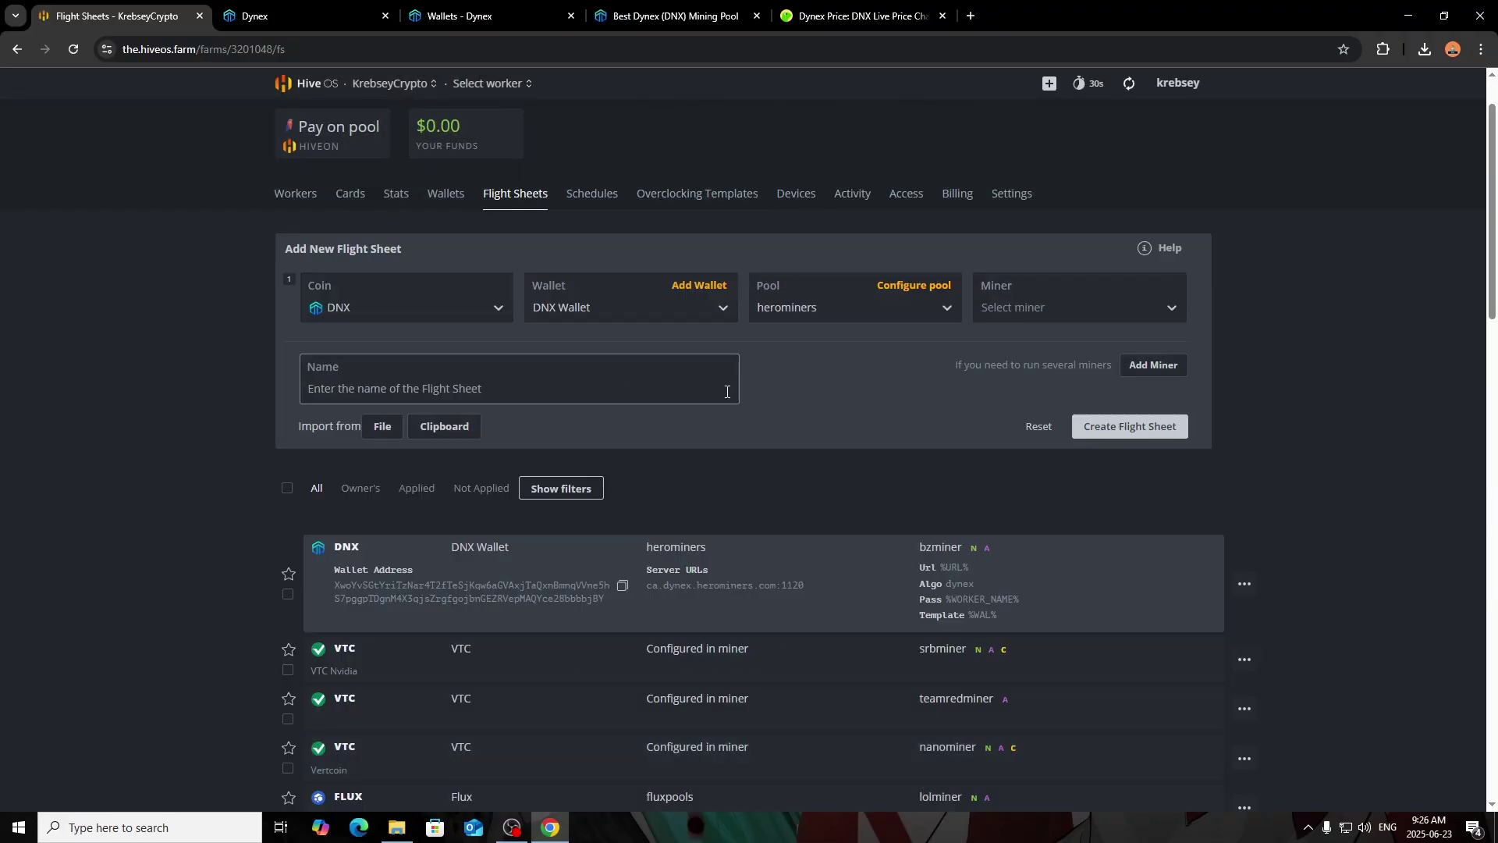
Choose OneZeroMiner as the flight sheet's miner and apply its configuration with the dynex hash algorithm and default wallet, URL and pass templates
left_click(1046, 312)
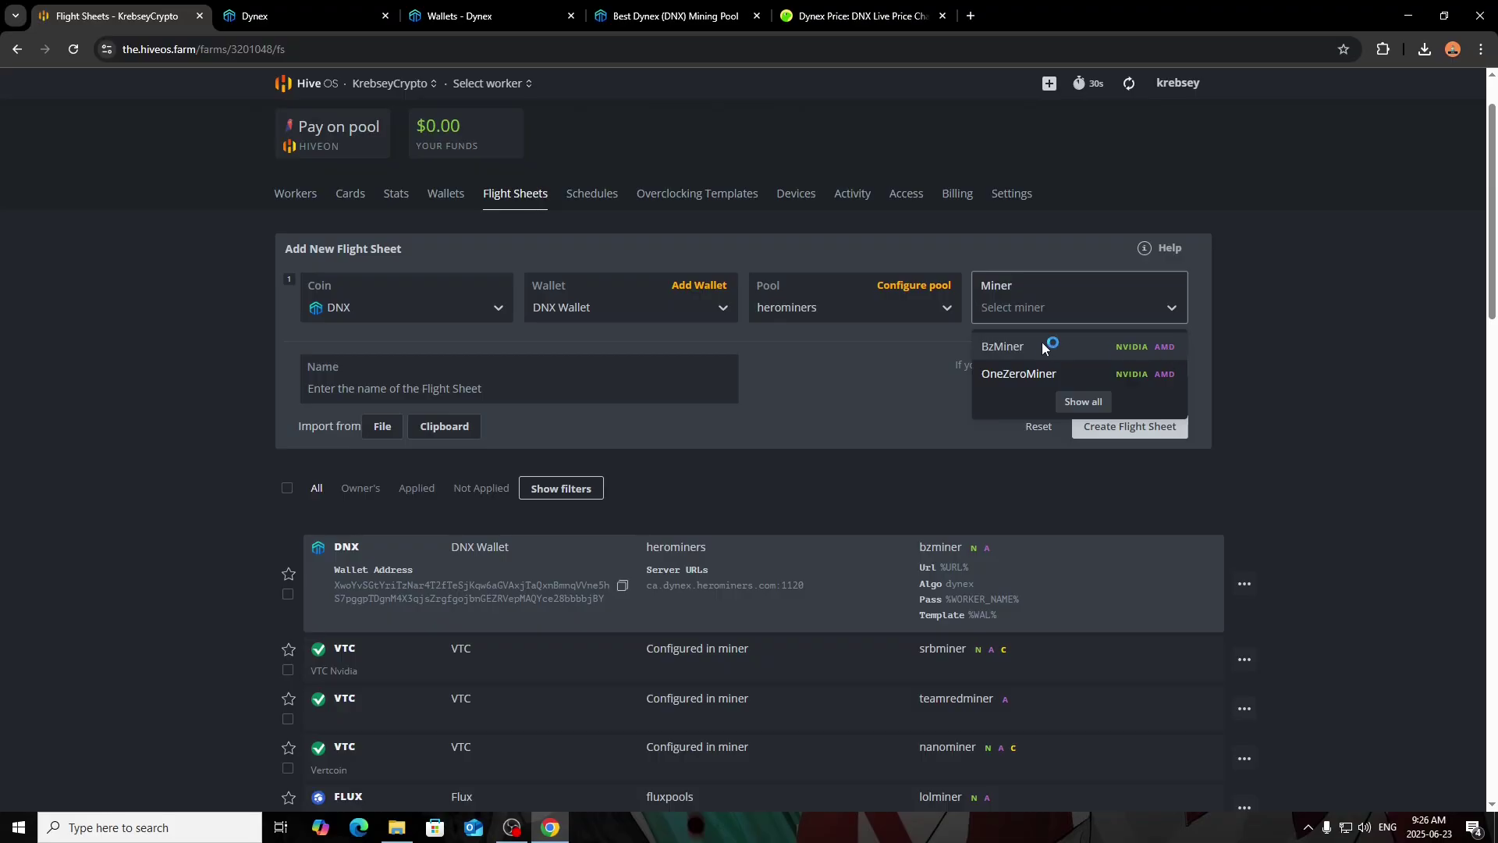
left_click(1005, 373)
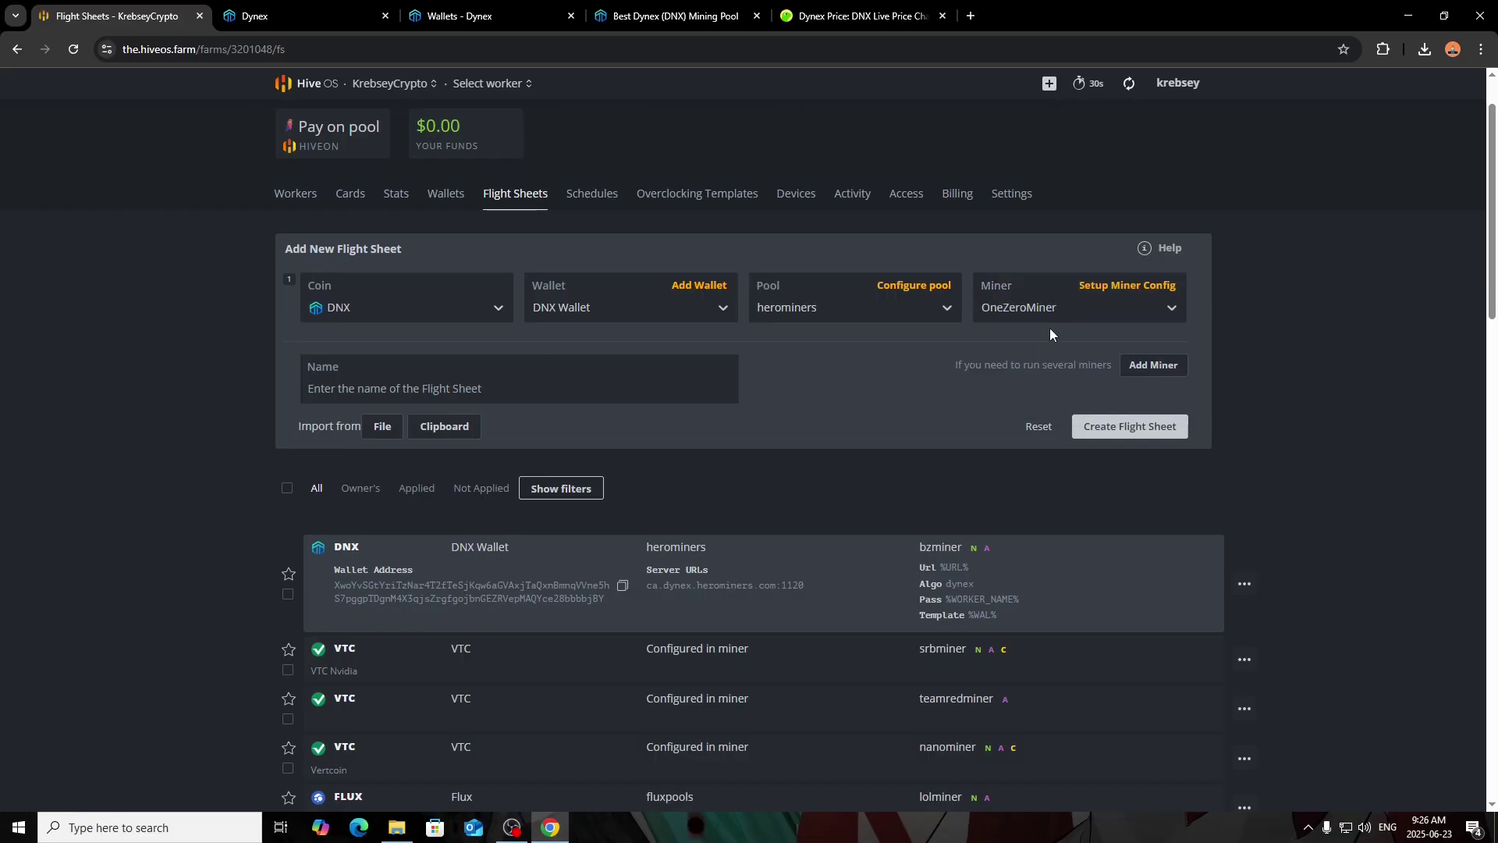
left_click(1086, 289)
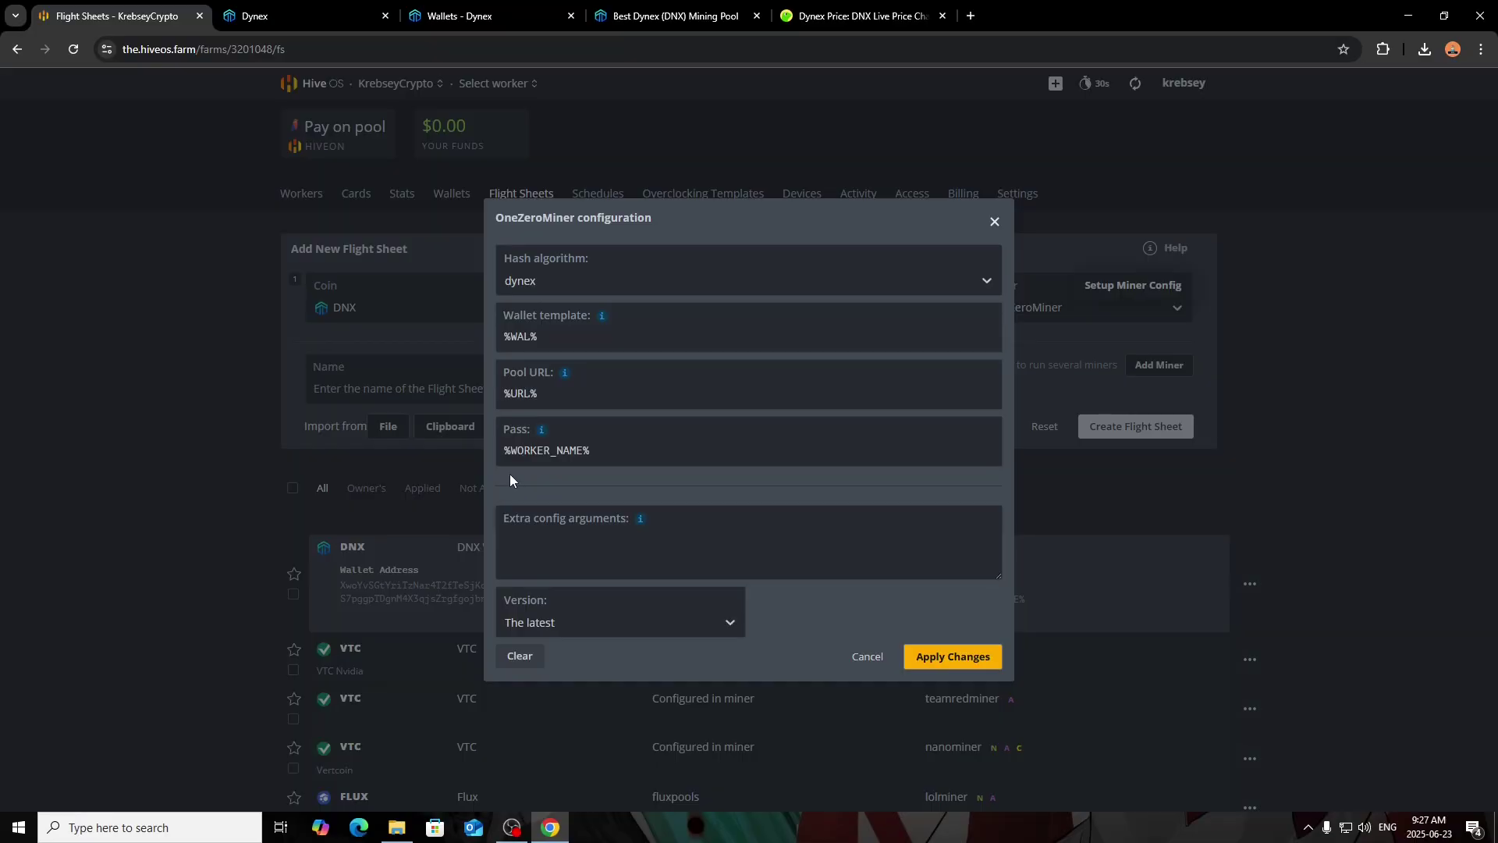
left_click(706, 287)
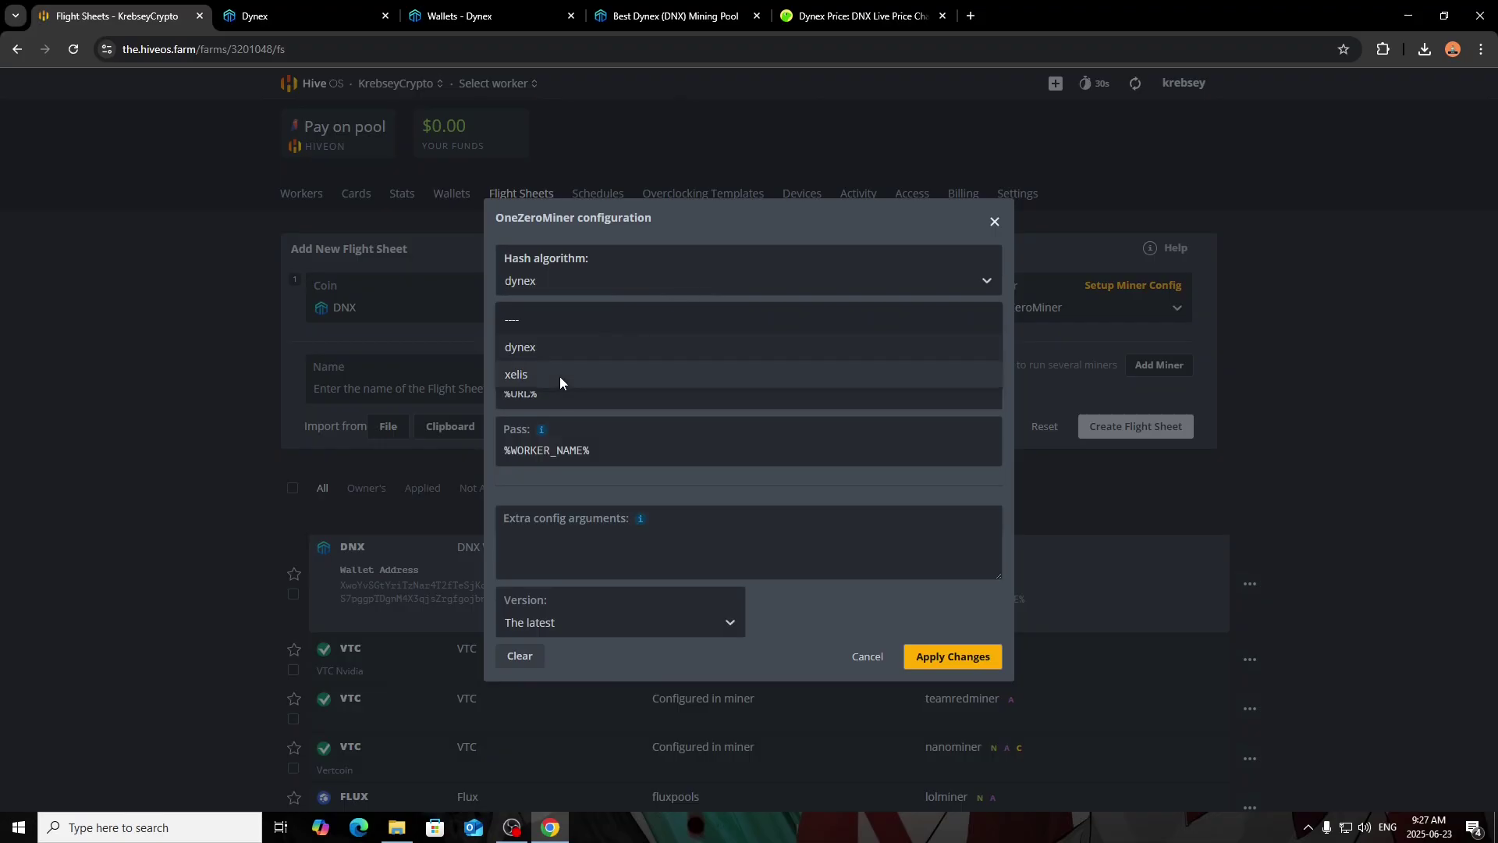
left_click(639, 220)
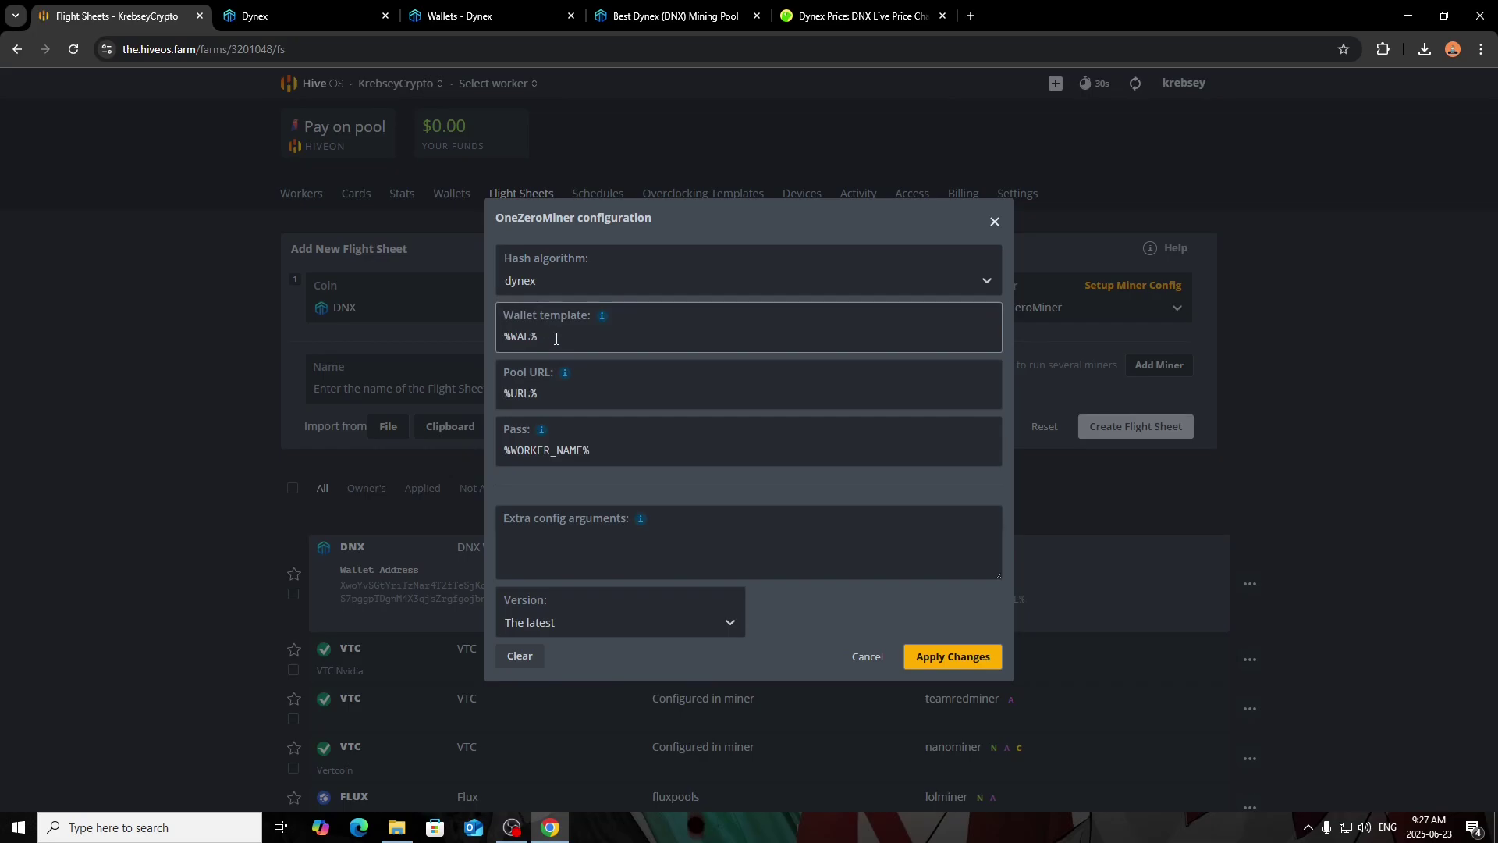
mouse_move(602, 315)
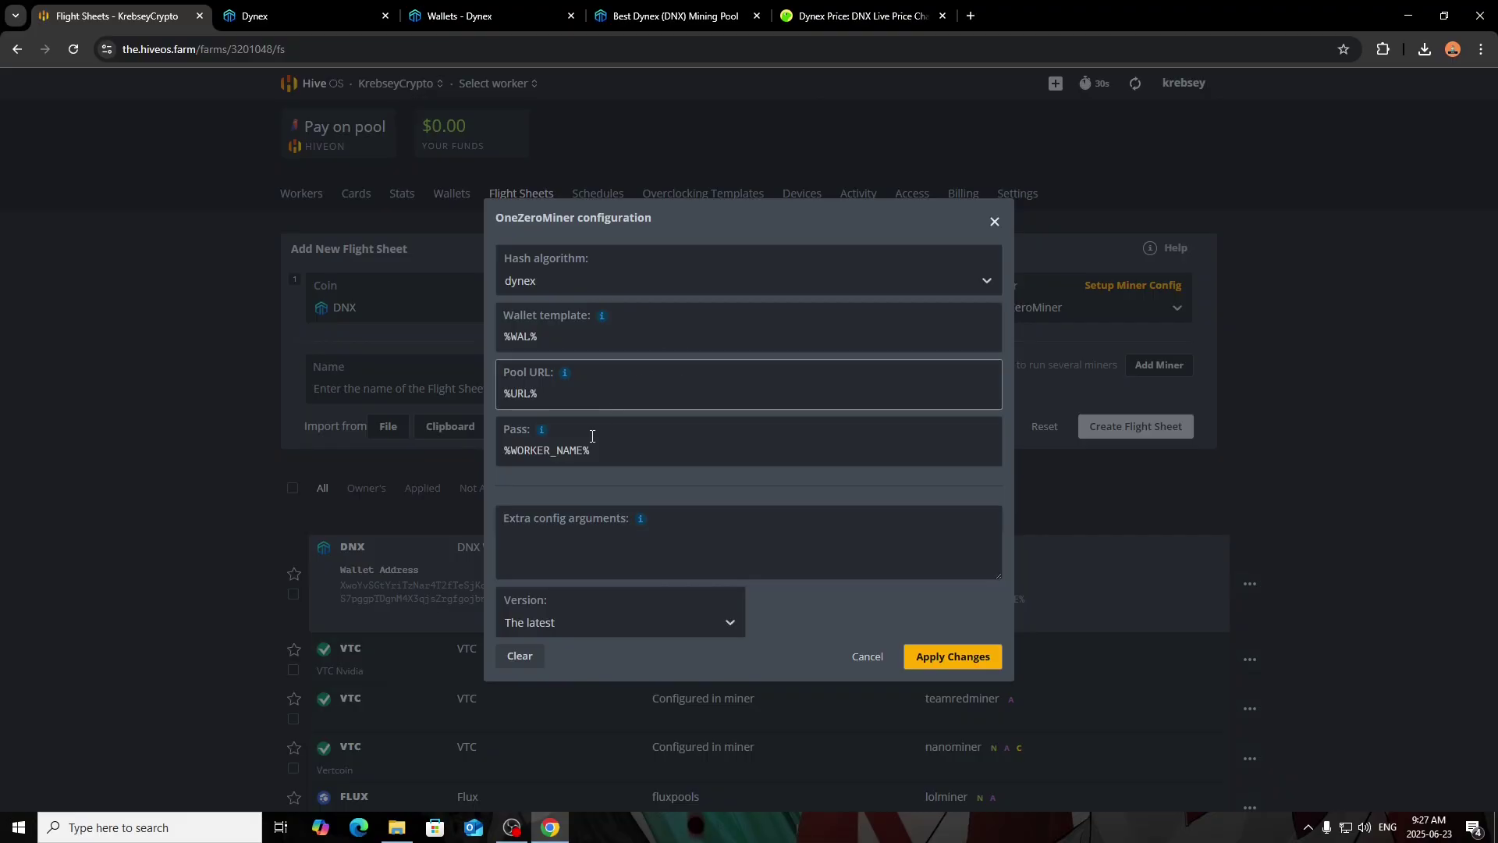
mouse_move(543, 434)
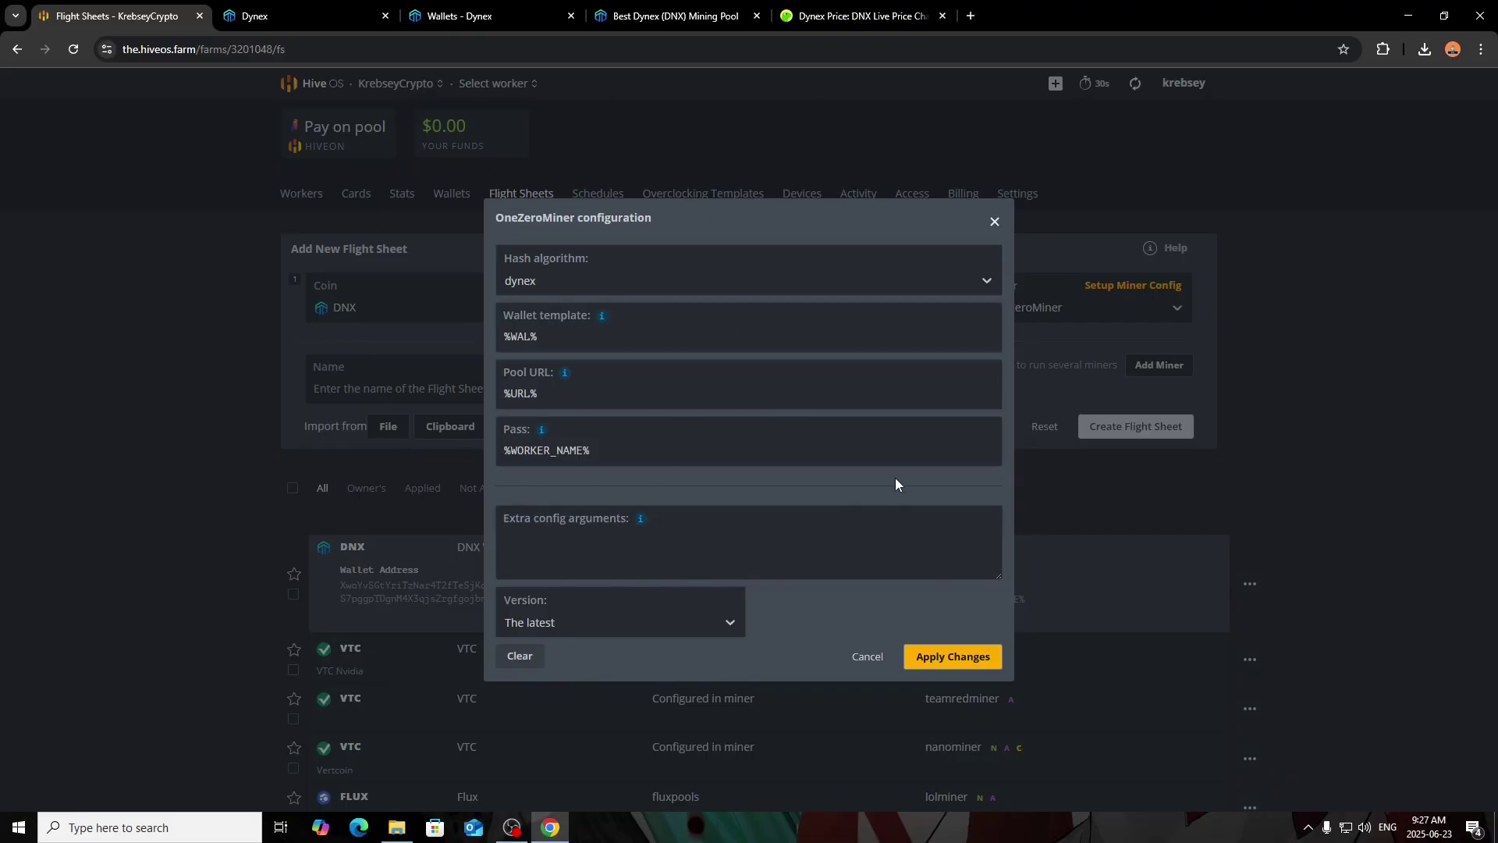
left_click(948, 655)
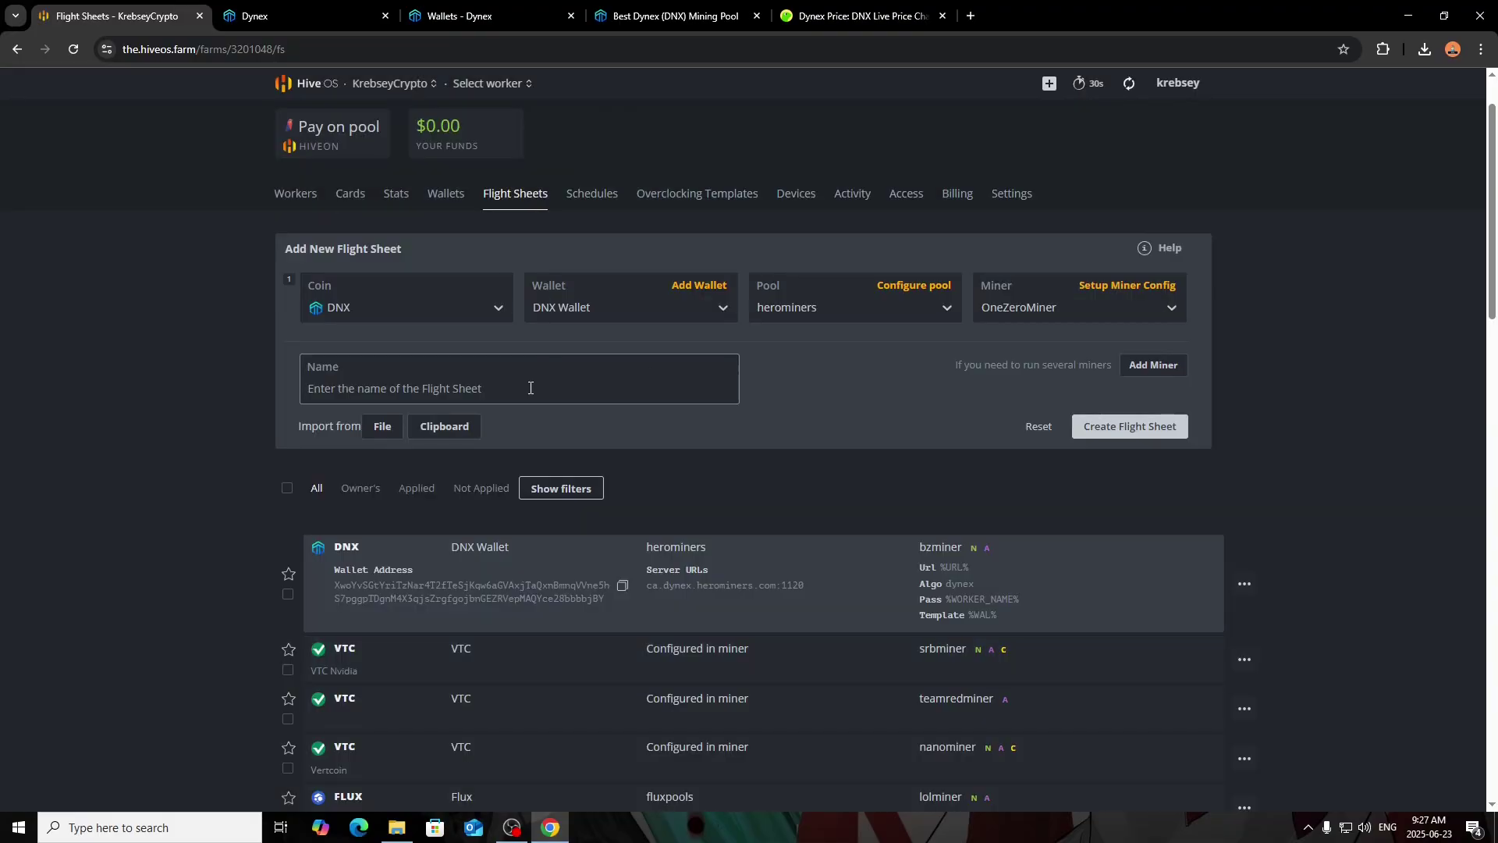
Name the new flight sheet "dnx nvidia" and close the OneZeroMiner configuration without changing it
type("dnx nvidia")
scroll(98, 428, "down", 2)
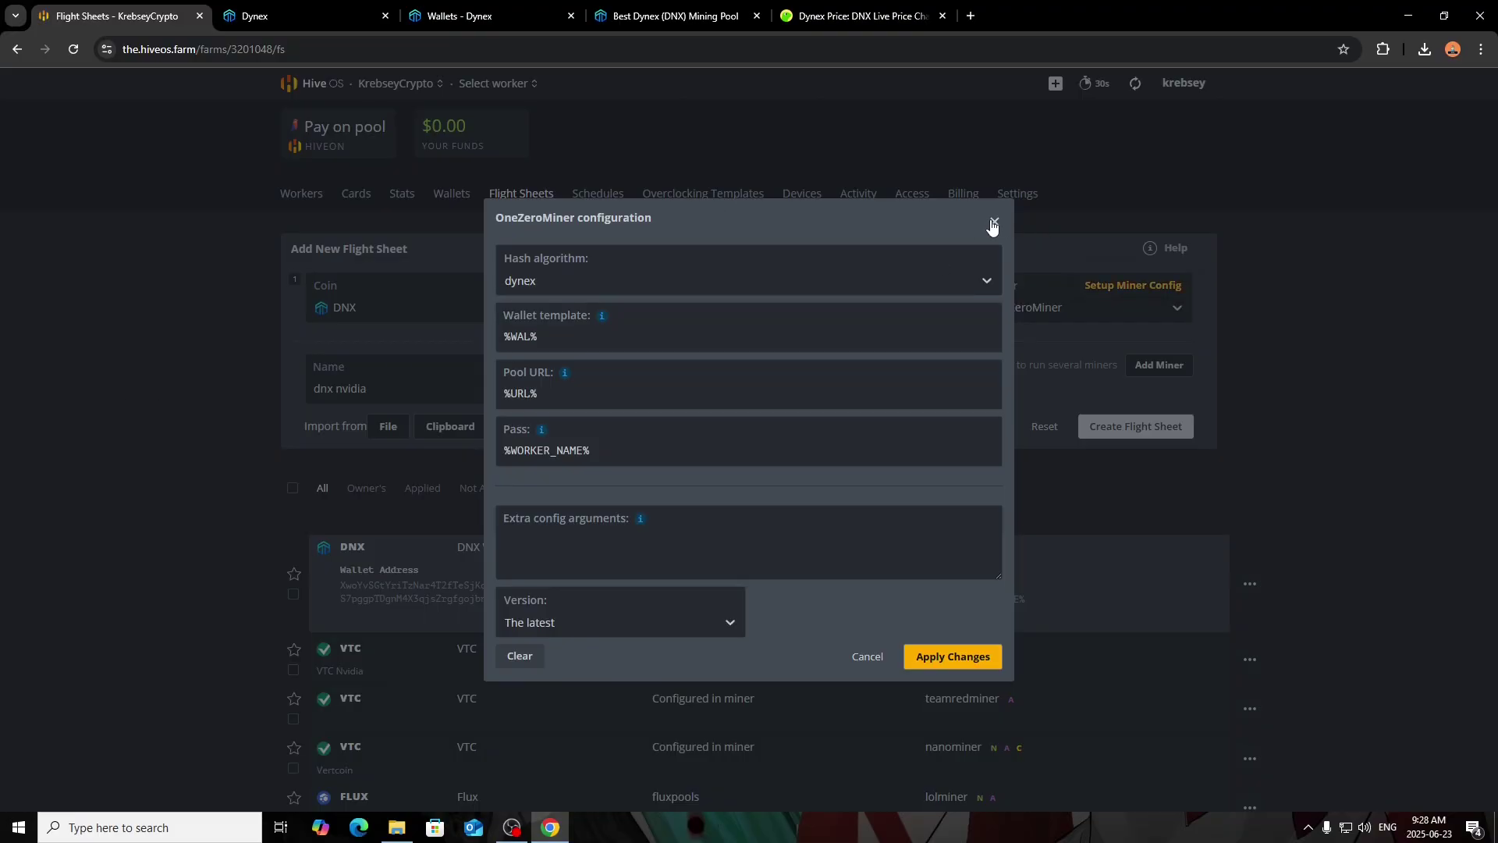
left_click(992, 224)
Open worker rigE57FEA from the farm's worker list and review its applied flight sheet
left_click(302, 271)
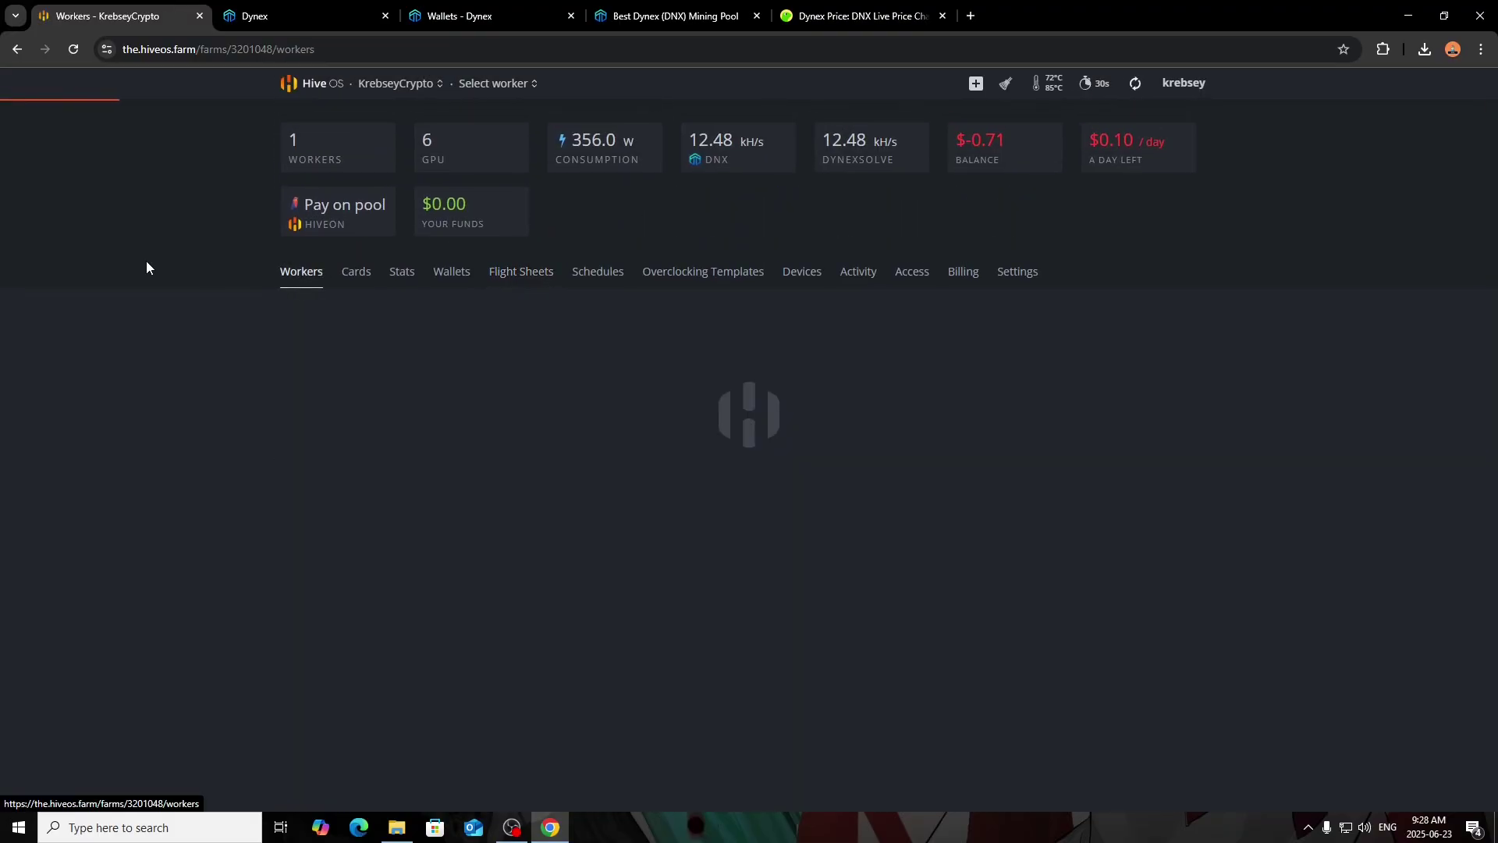
left_click(338, 437)
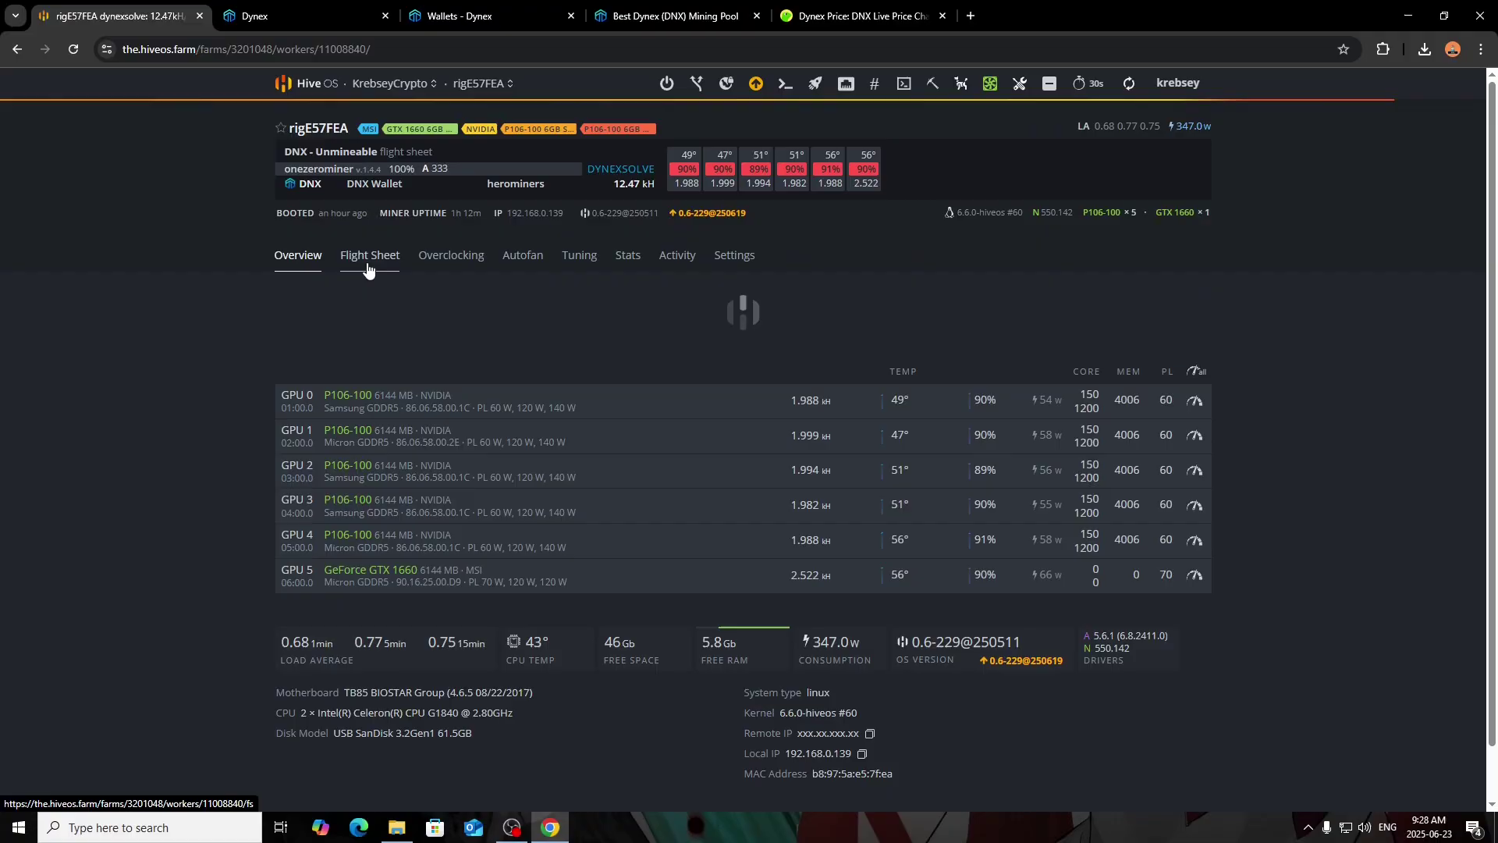
left_click(369, 256)
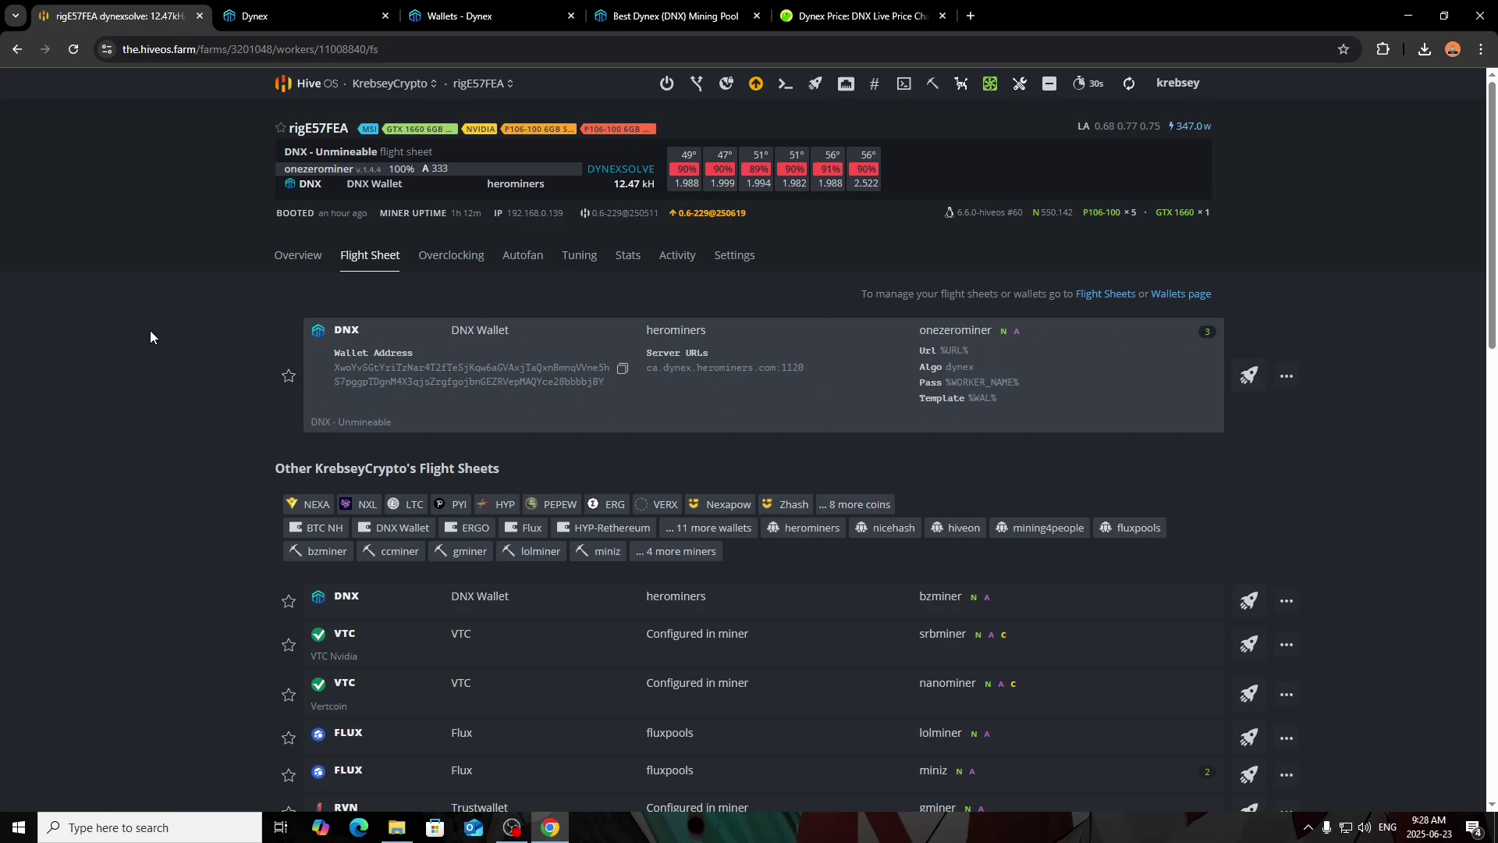
Review the overclock settings of GPU 0 from the worker's overview and close them without changes
left_click(281, 256)
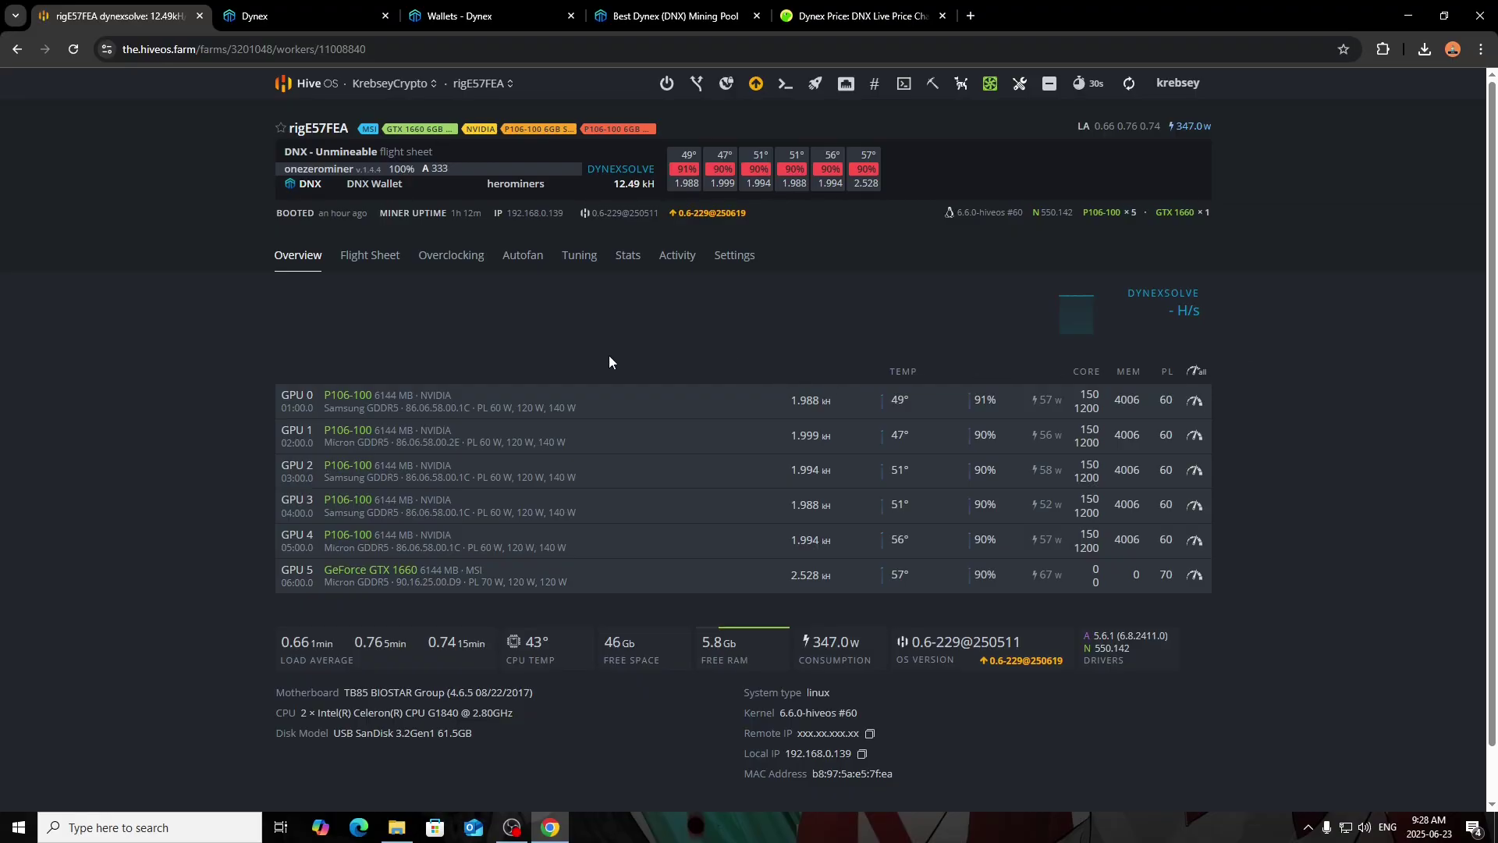
left_click(1194, 400)
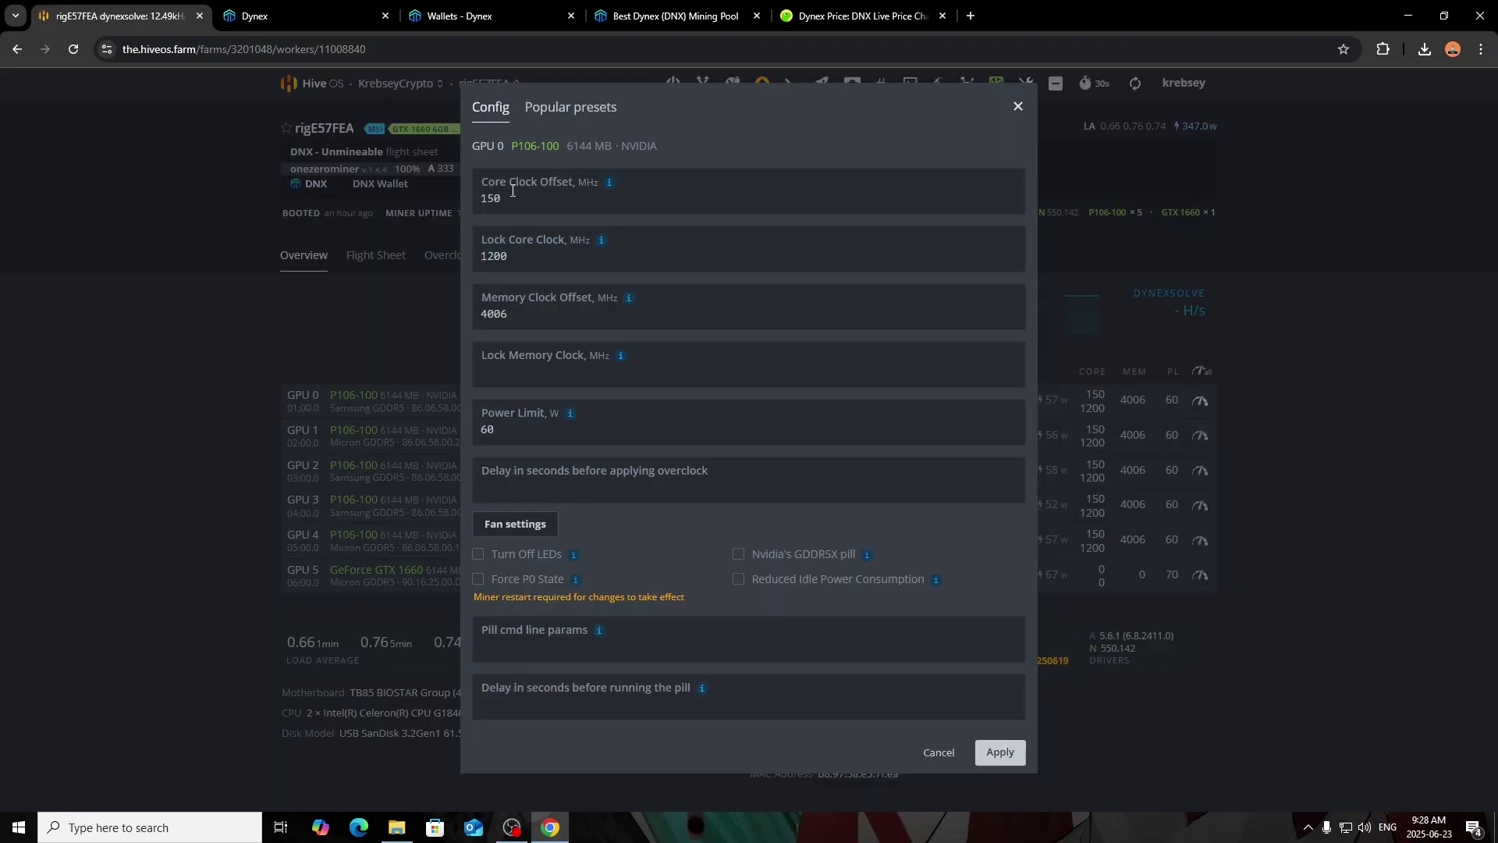
left_click(516, 197)
left_click(1018, 110)
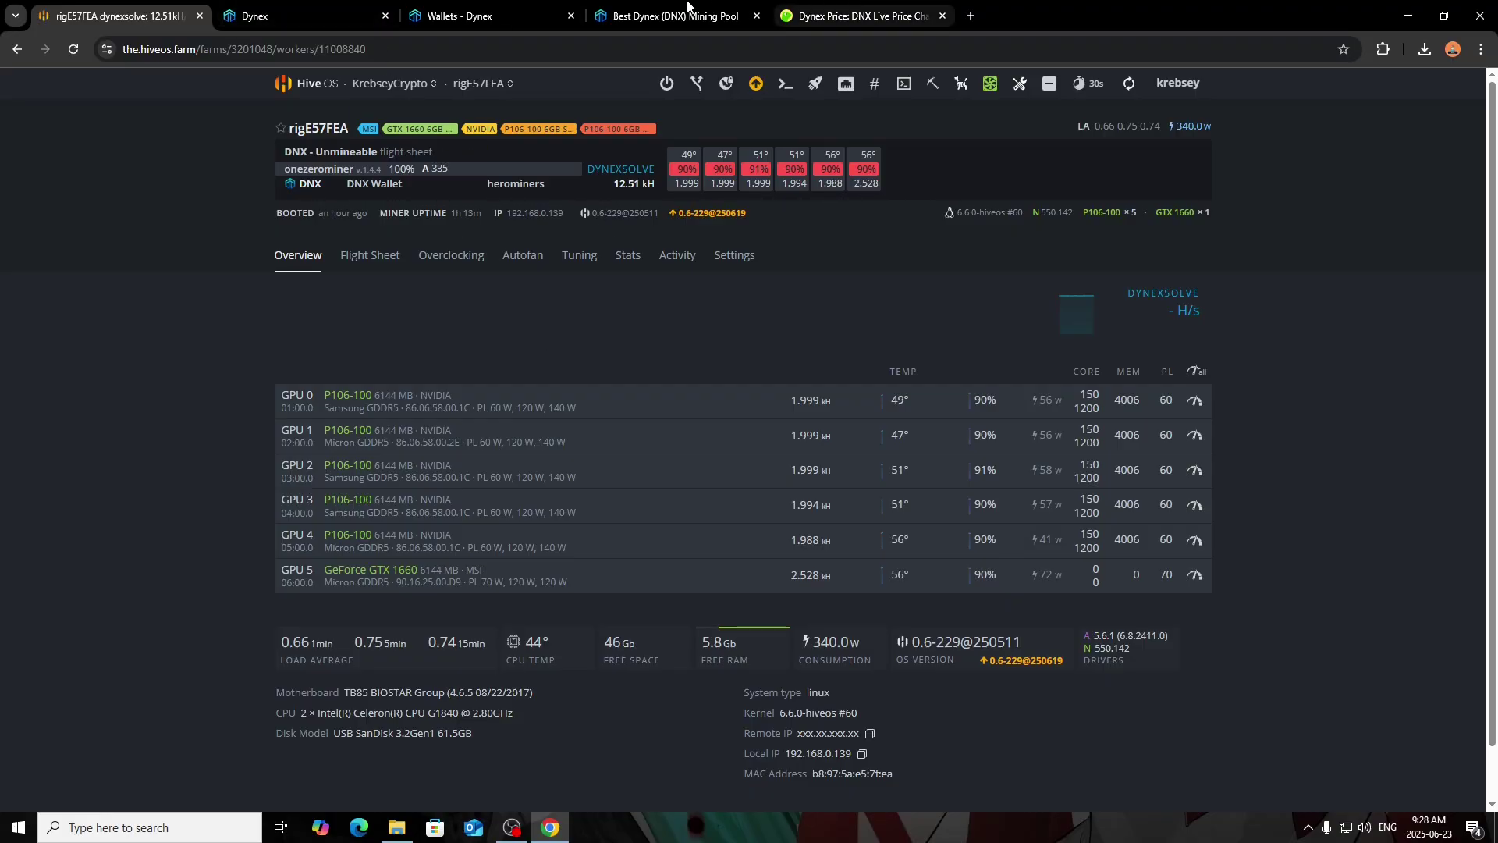
Switch to the Dynex herominers pool page and examine its network, pool mining and solo mining statistics
left_click(672, 15)
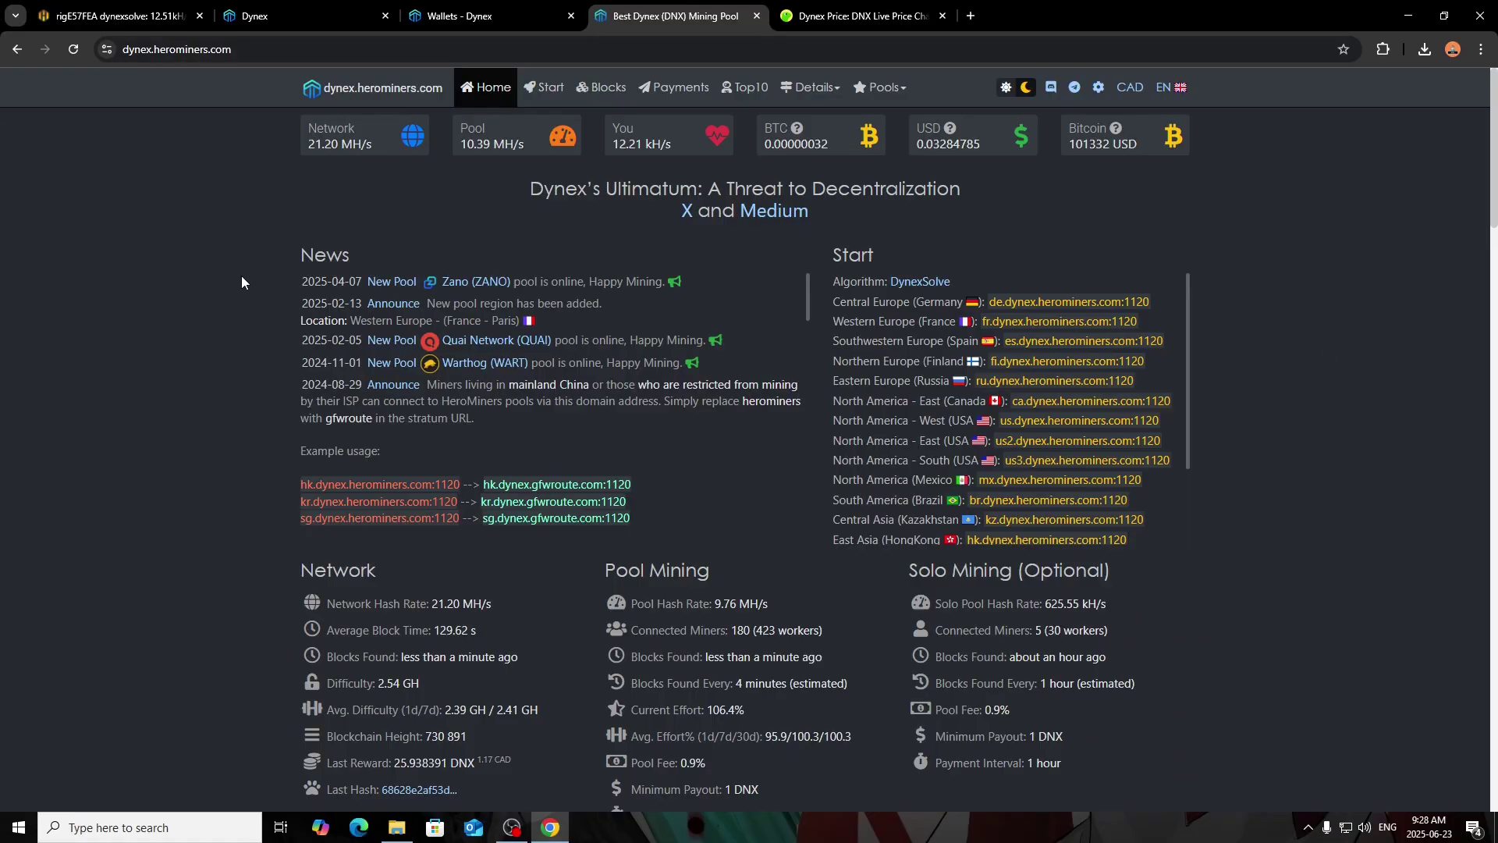
scroll(241, 276, "down", 10)
scroll(241, 276, "up", 4)
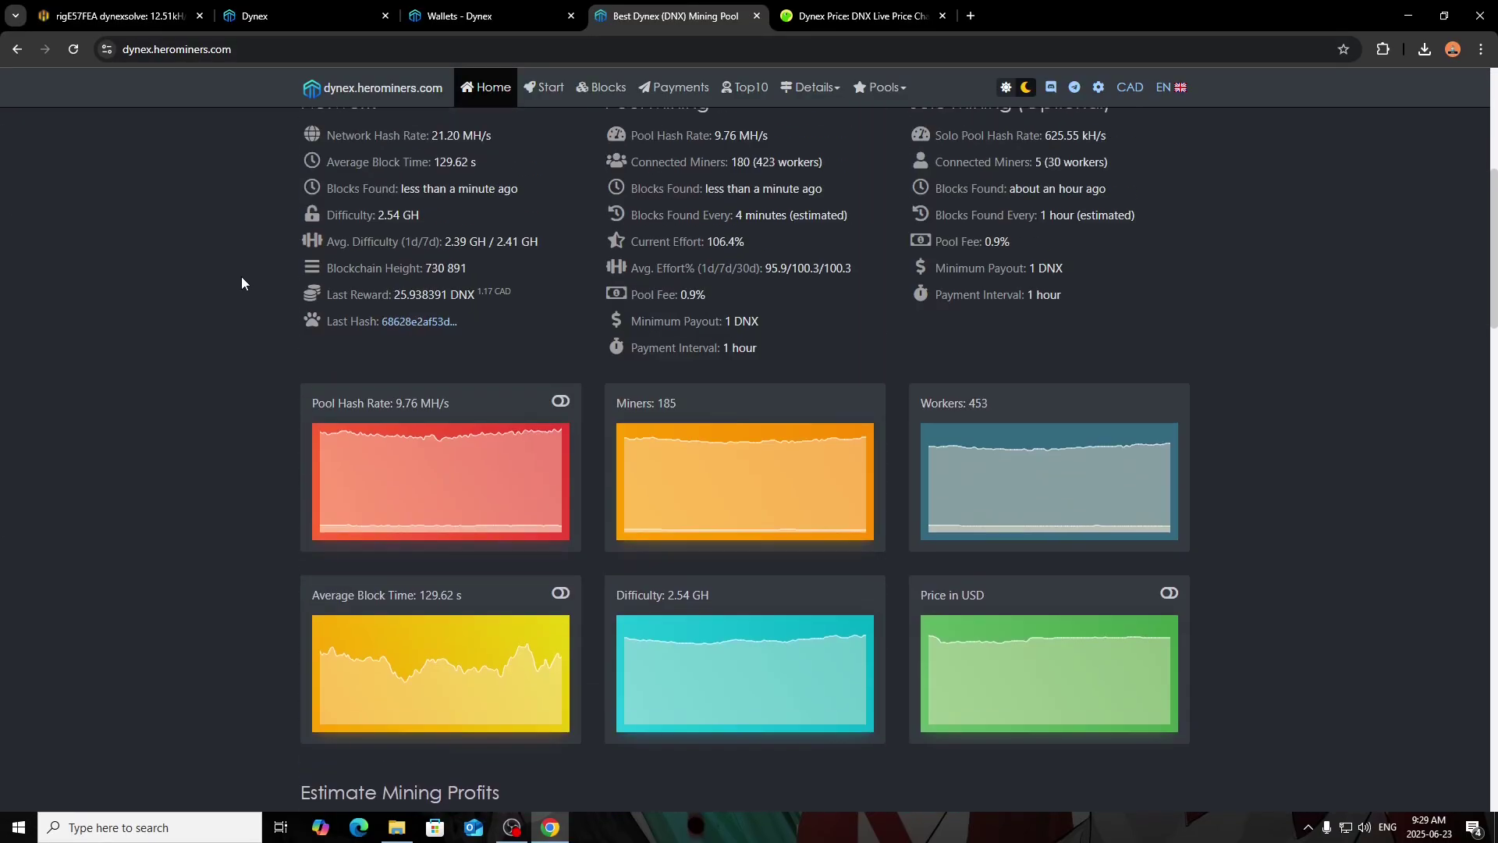
scroll(241, 282, "up", 6)
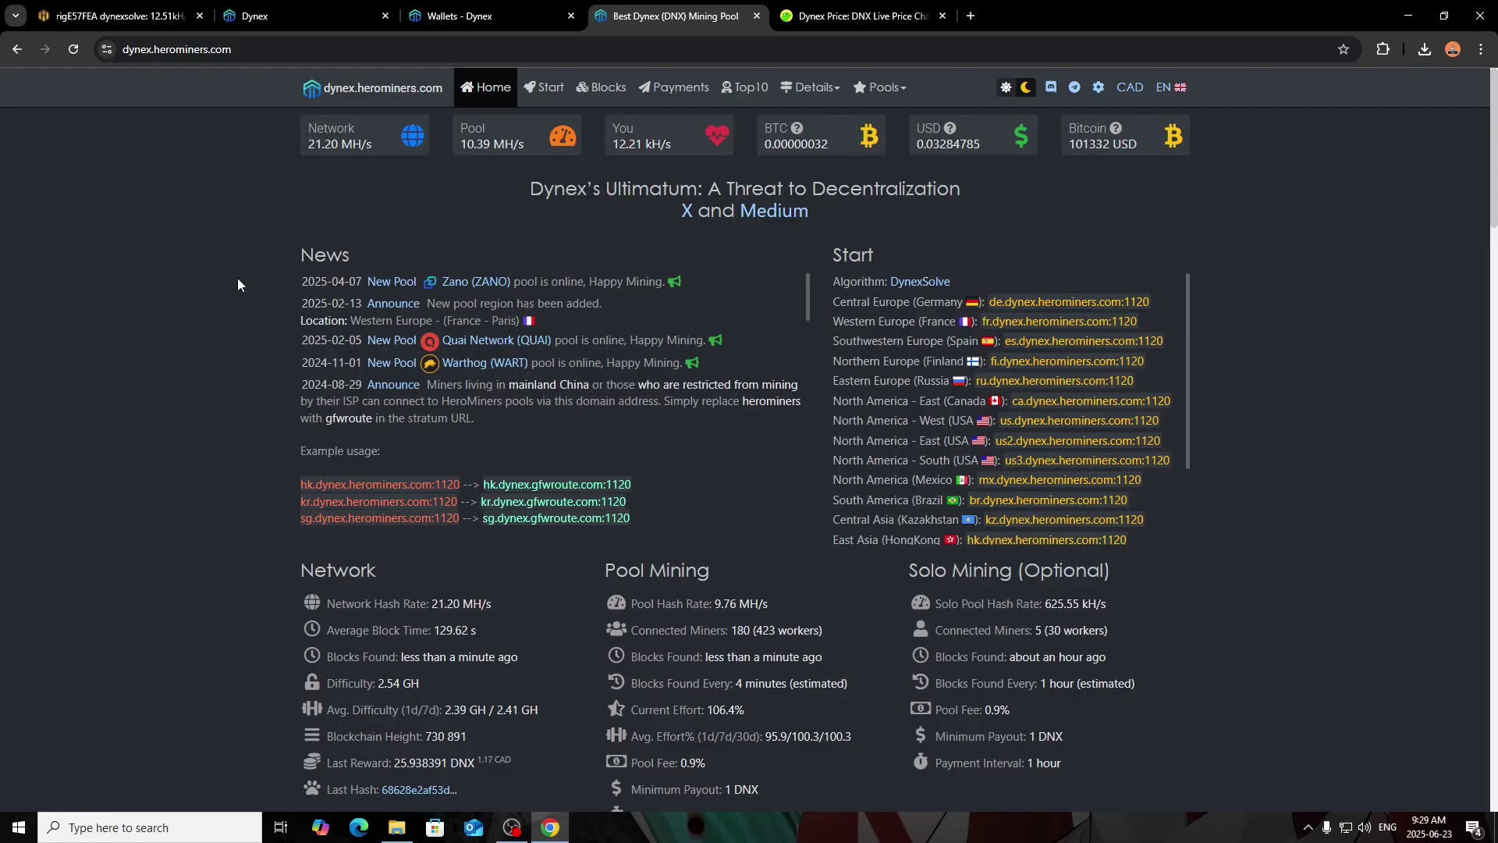
scroll(235, 420, "down", 4)
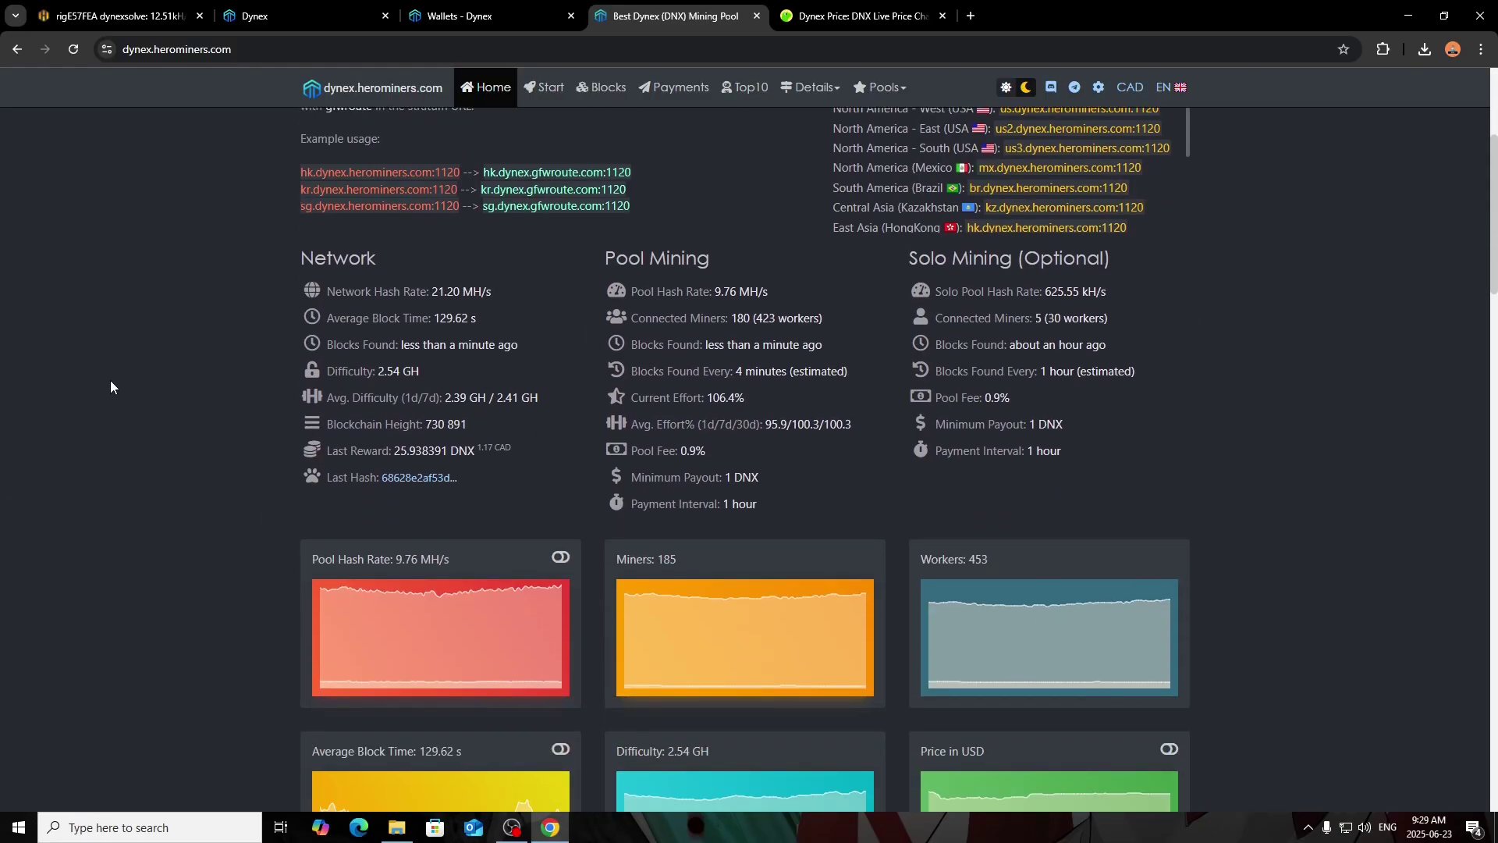
Estimate the pool's mining profits for a hash rate of 12.5 KH/s and examine the daily, weekly and monthly earnings
scroll(102, 386, "down", 5)
scroll(97, 385, "down", 3)
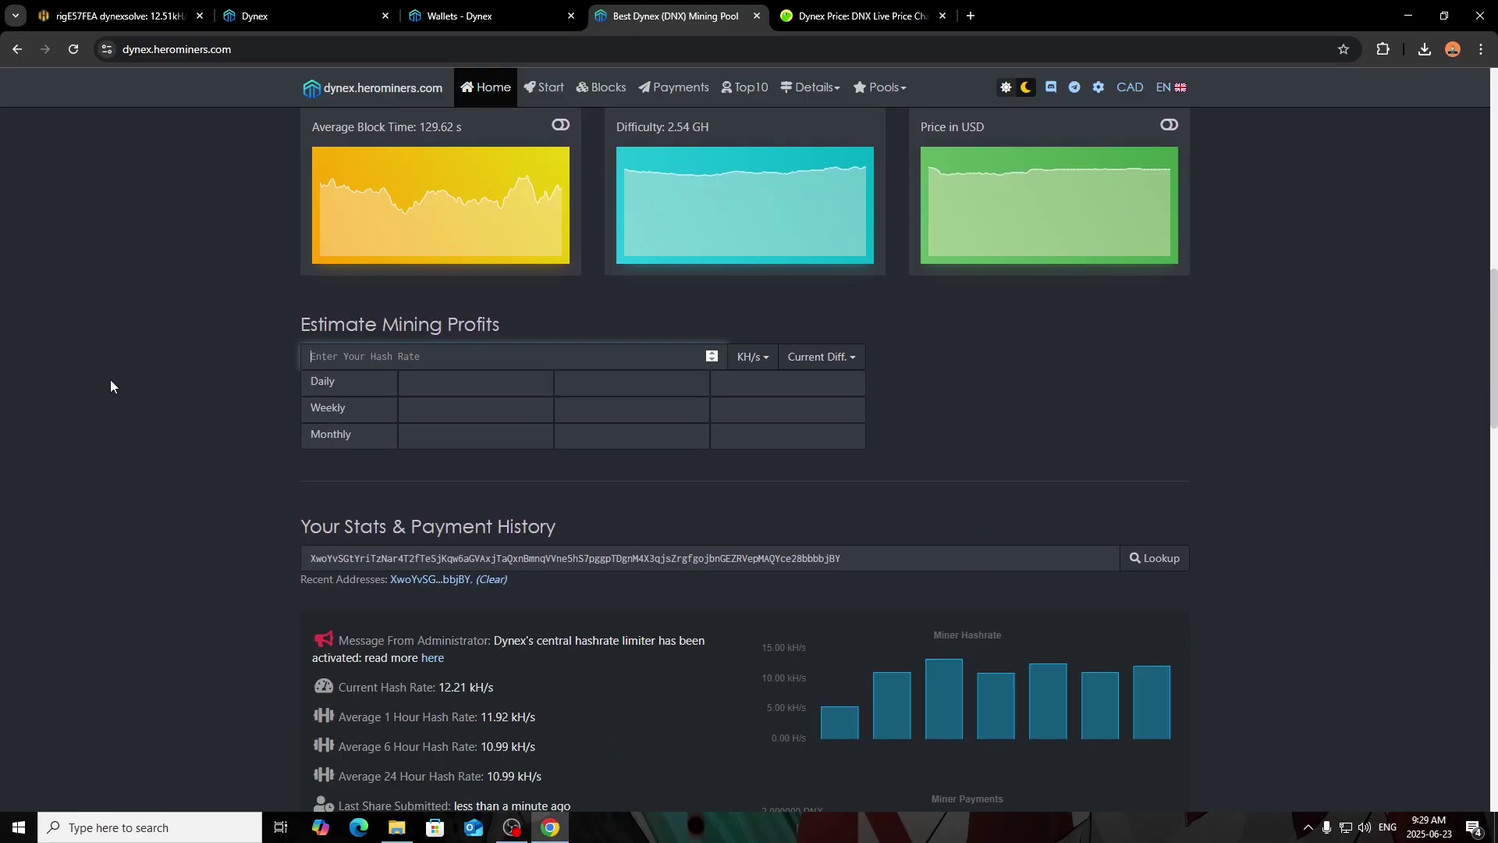
type("12.5")
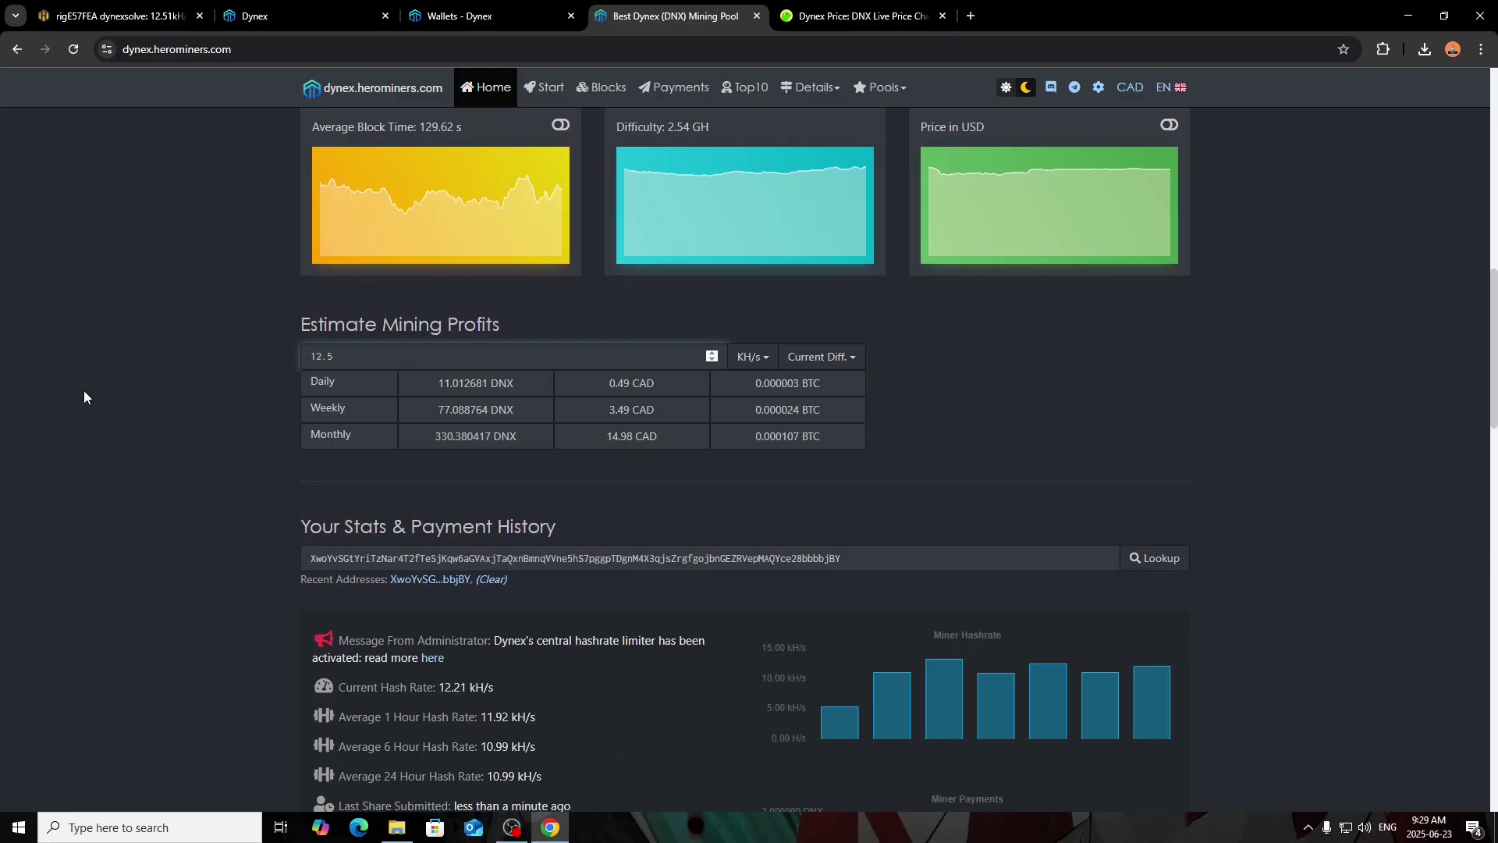
left_click(226, 384)
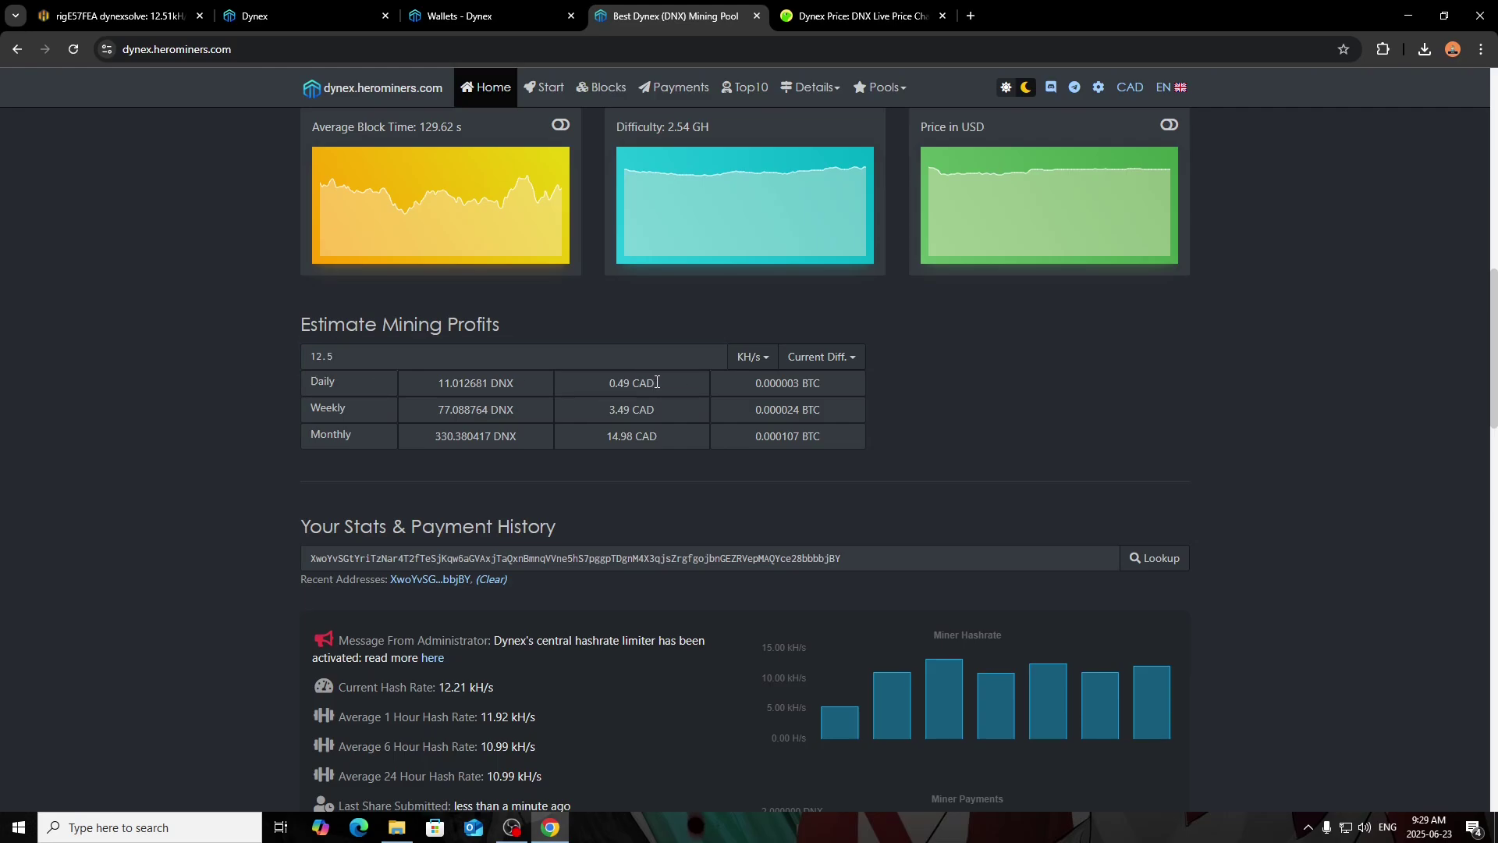
left_click_drag(484, 378, 373, 378)
left_click_drag(682, 407, 544, 395)
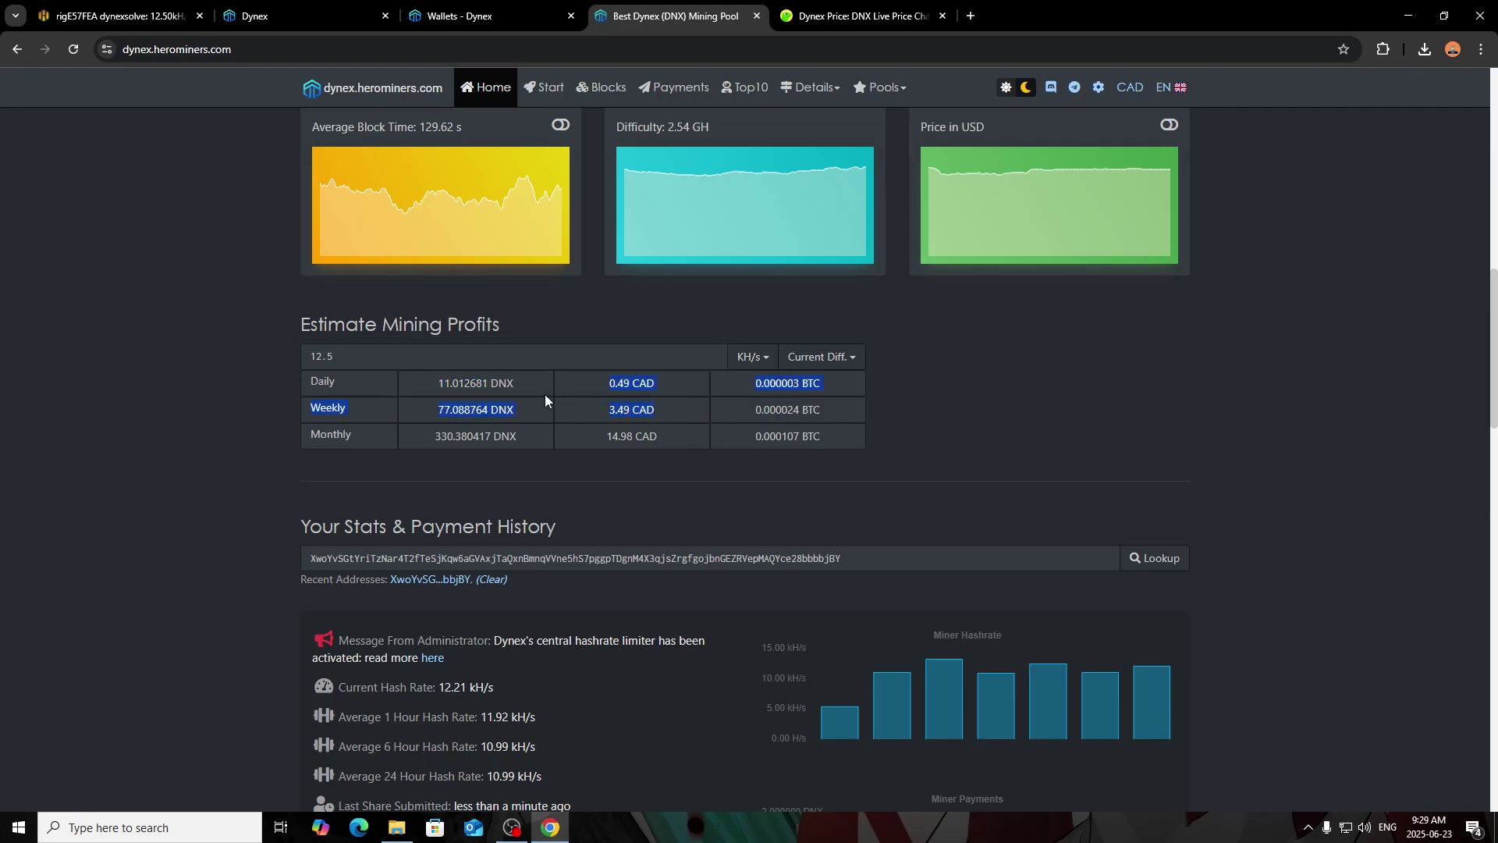
left_click(691, 429)
left_click(176, 406)
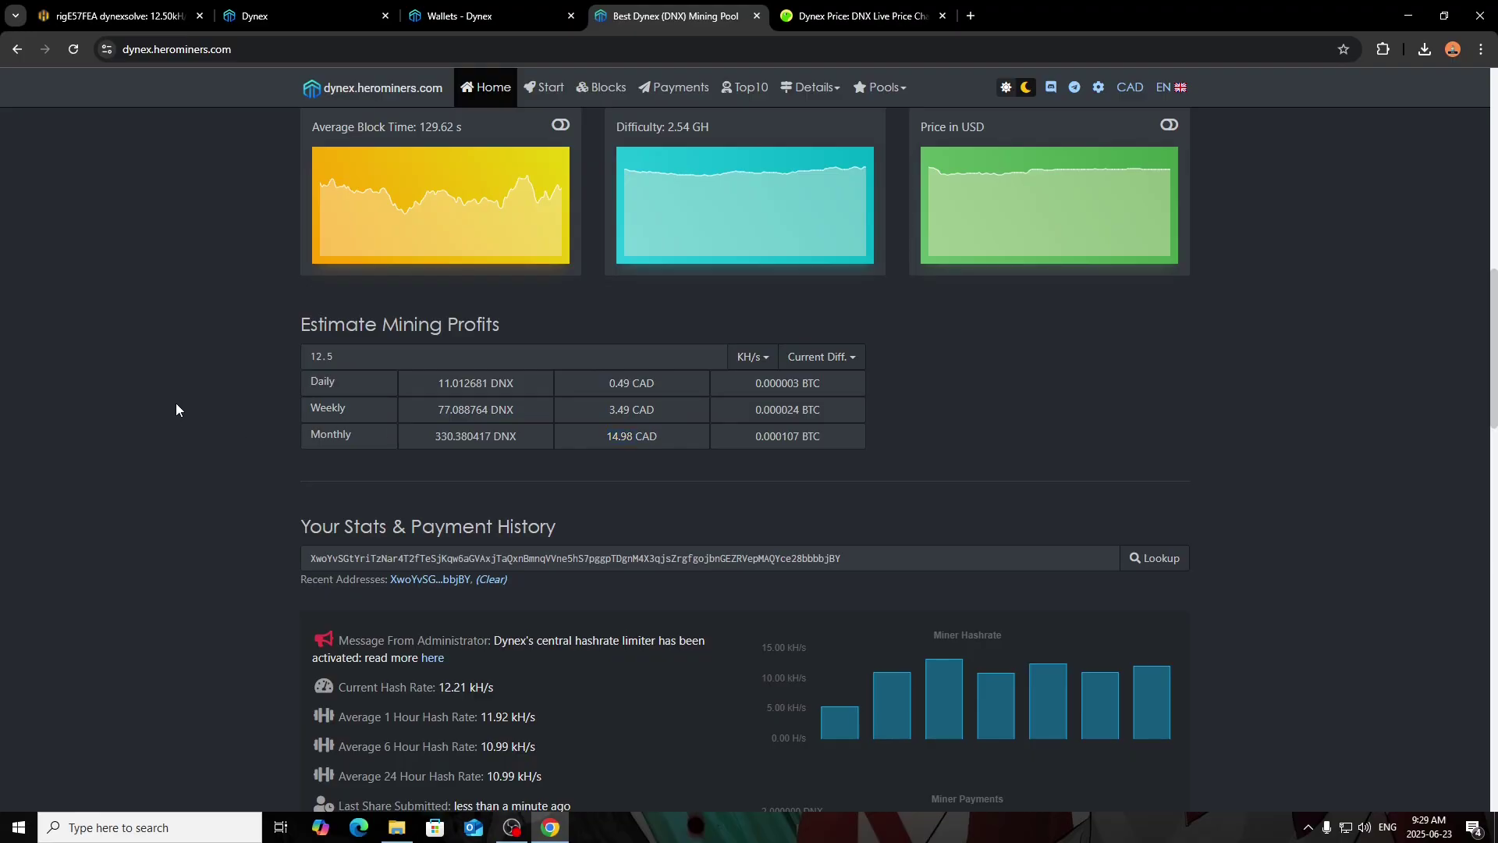
Check the rig's hash rate and power consumption in HiveOS, and return to the herominers pool page
scroll(177, 405, "down", 2)
scroll(177, 406, "up", 3)
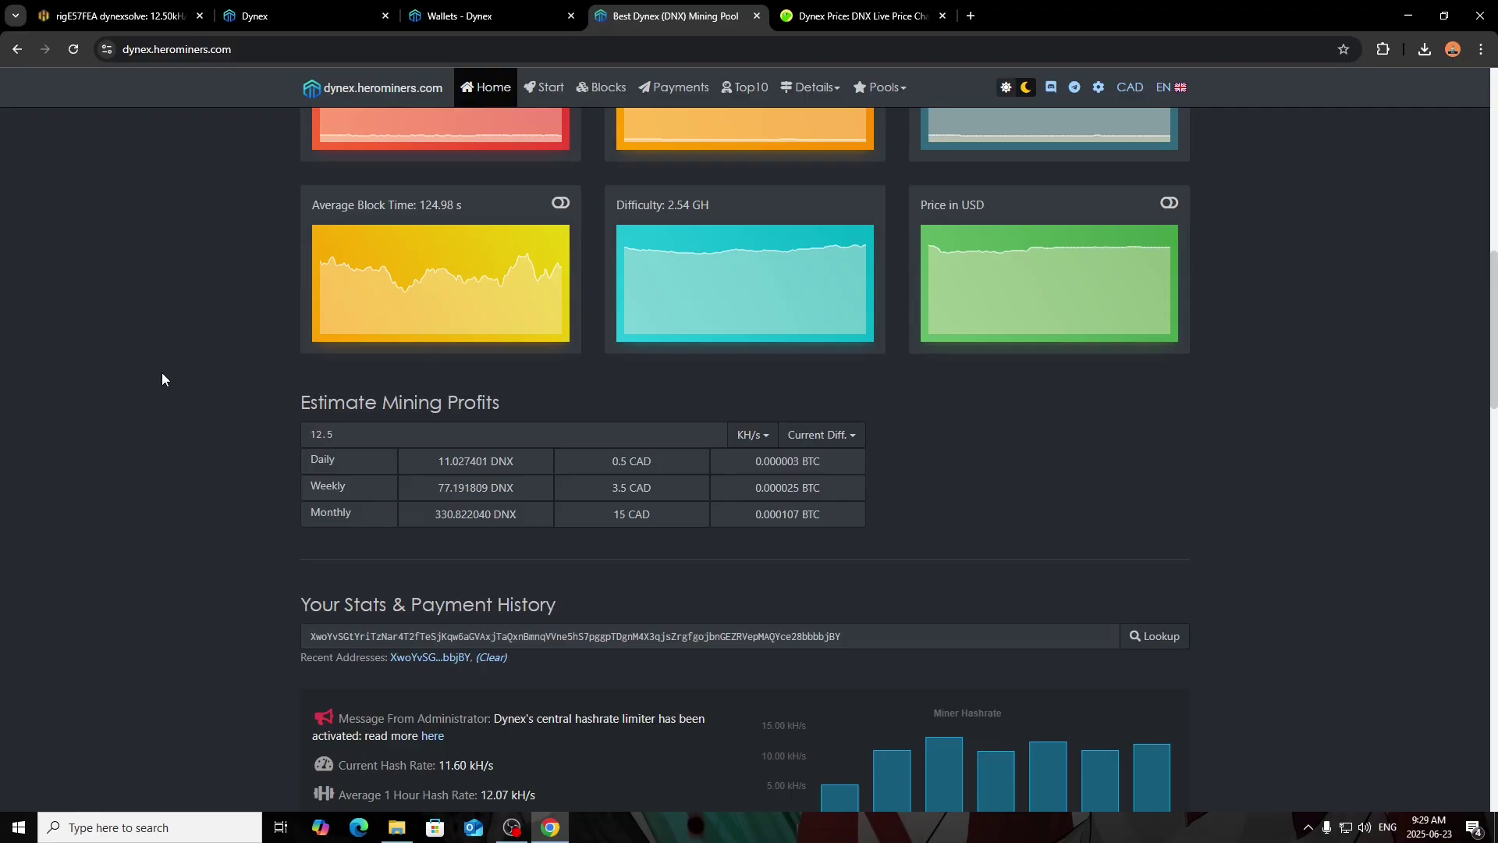
left_click(125, 16)
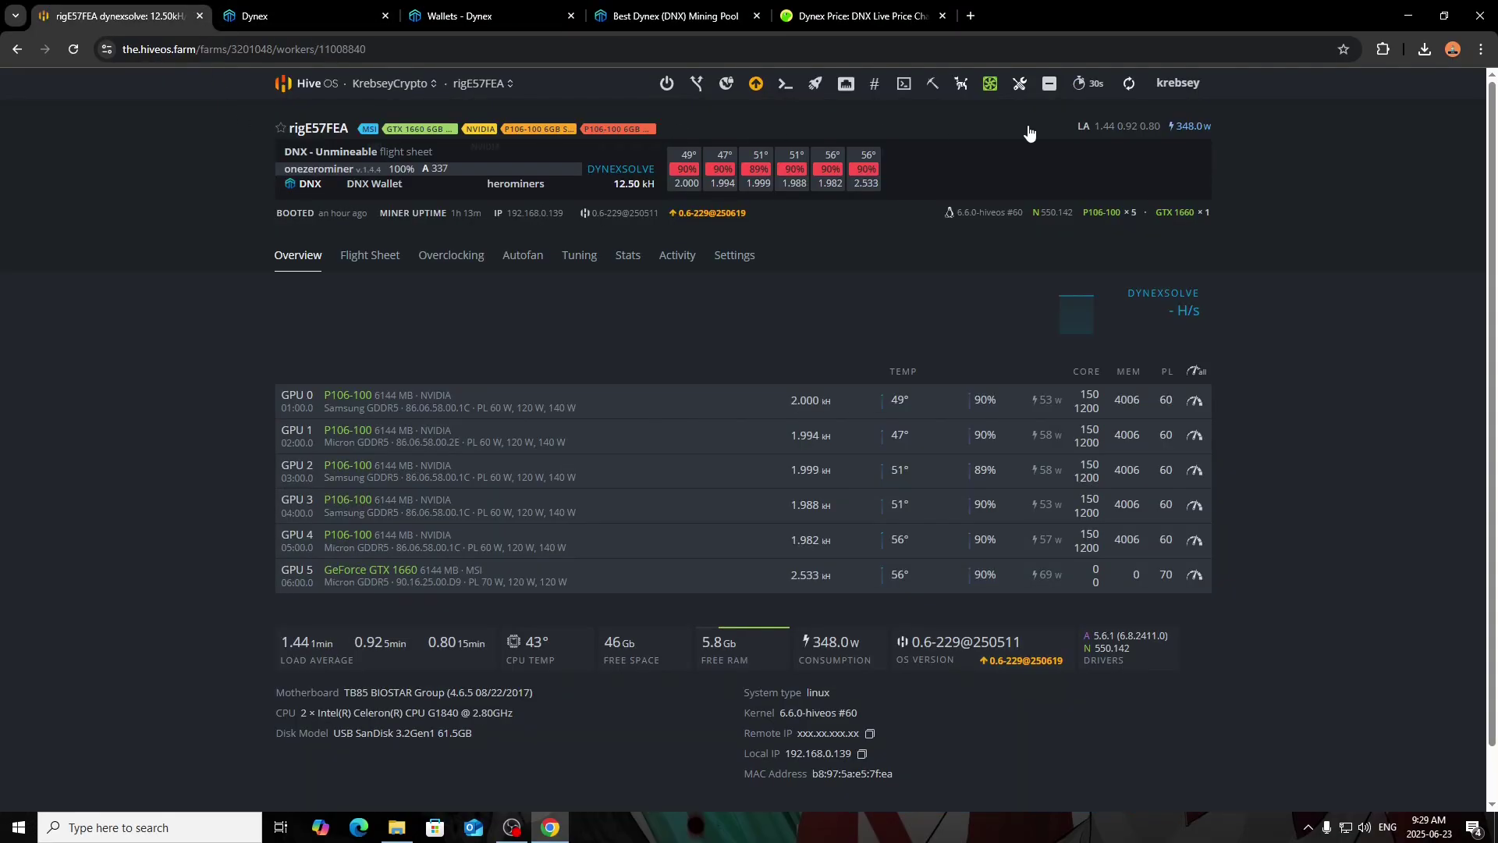
left_click(676, 15)
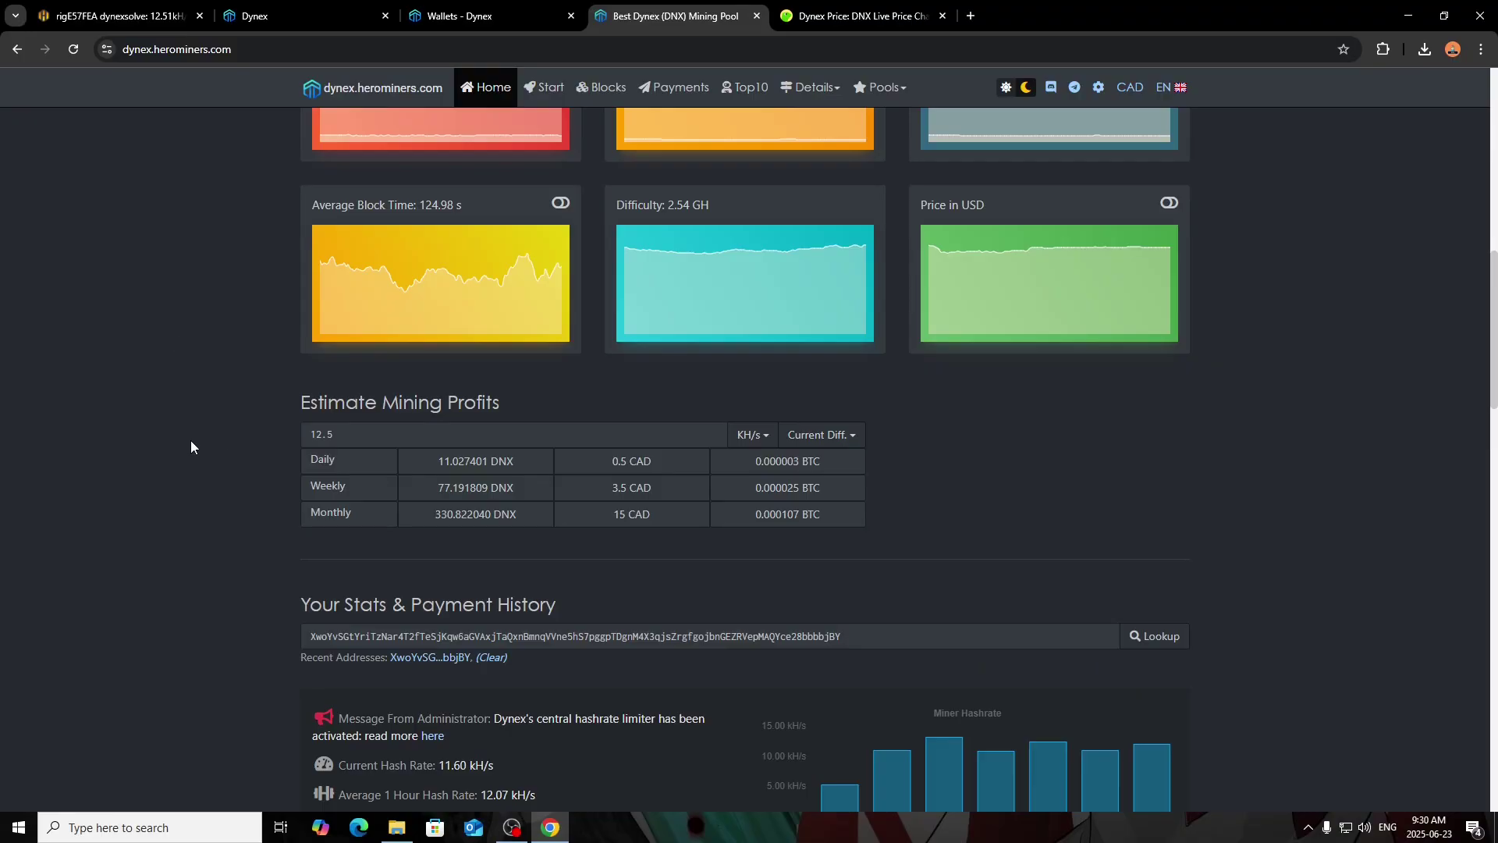
Recalculate the mining profit estimate for 30 KH/s and for 40 KH/s
double_click(342, 437)
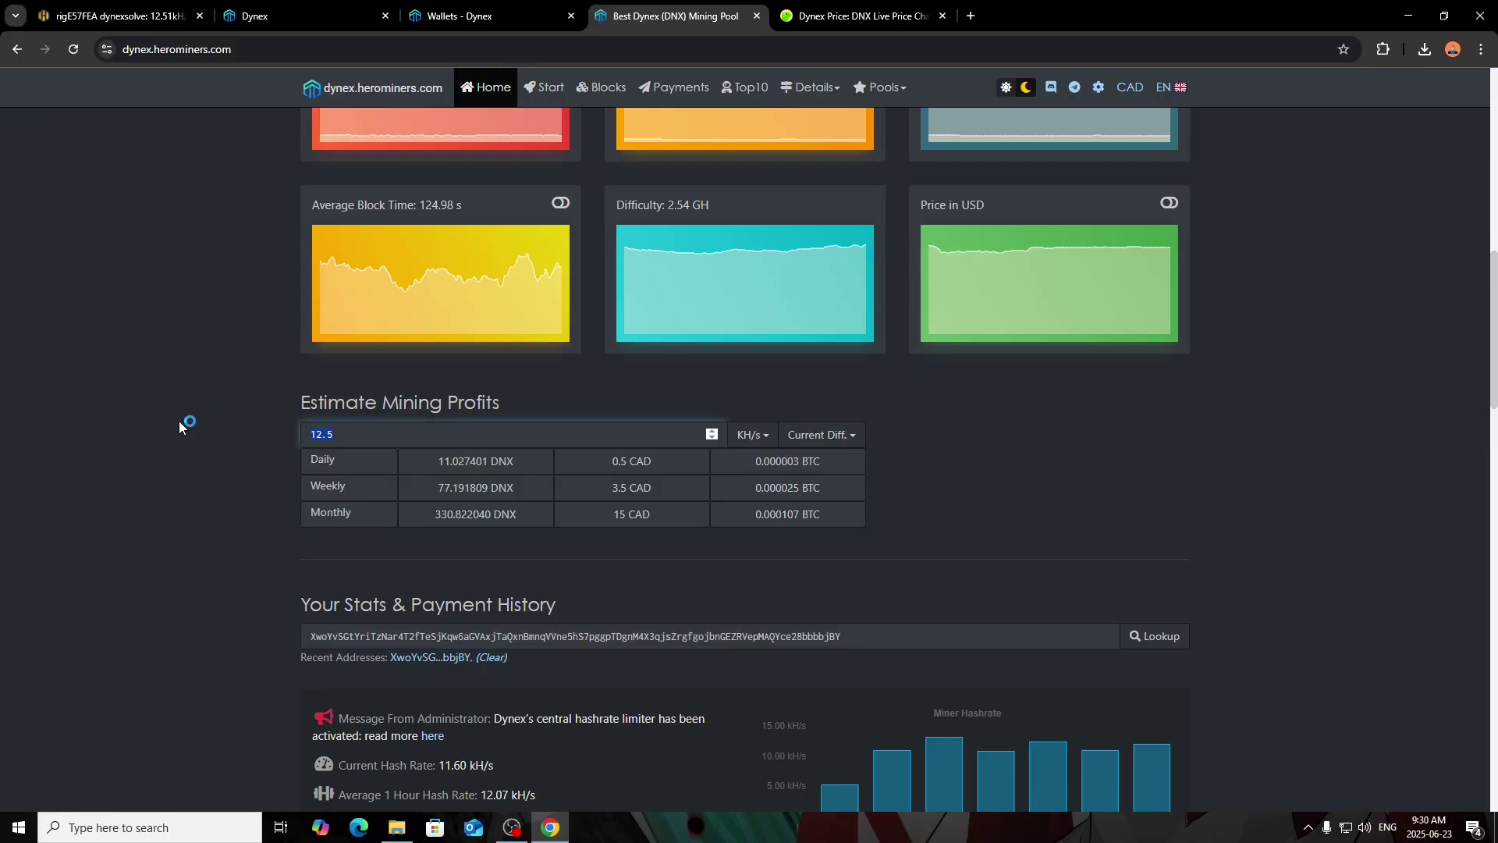
type("30")
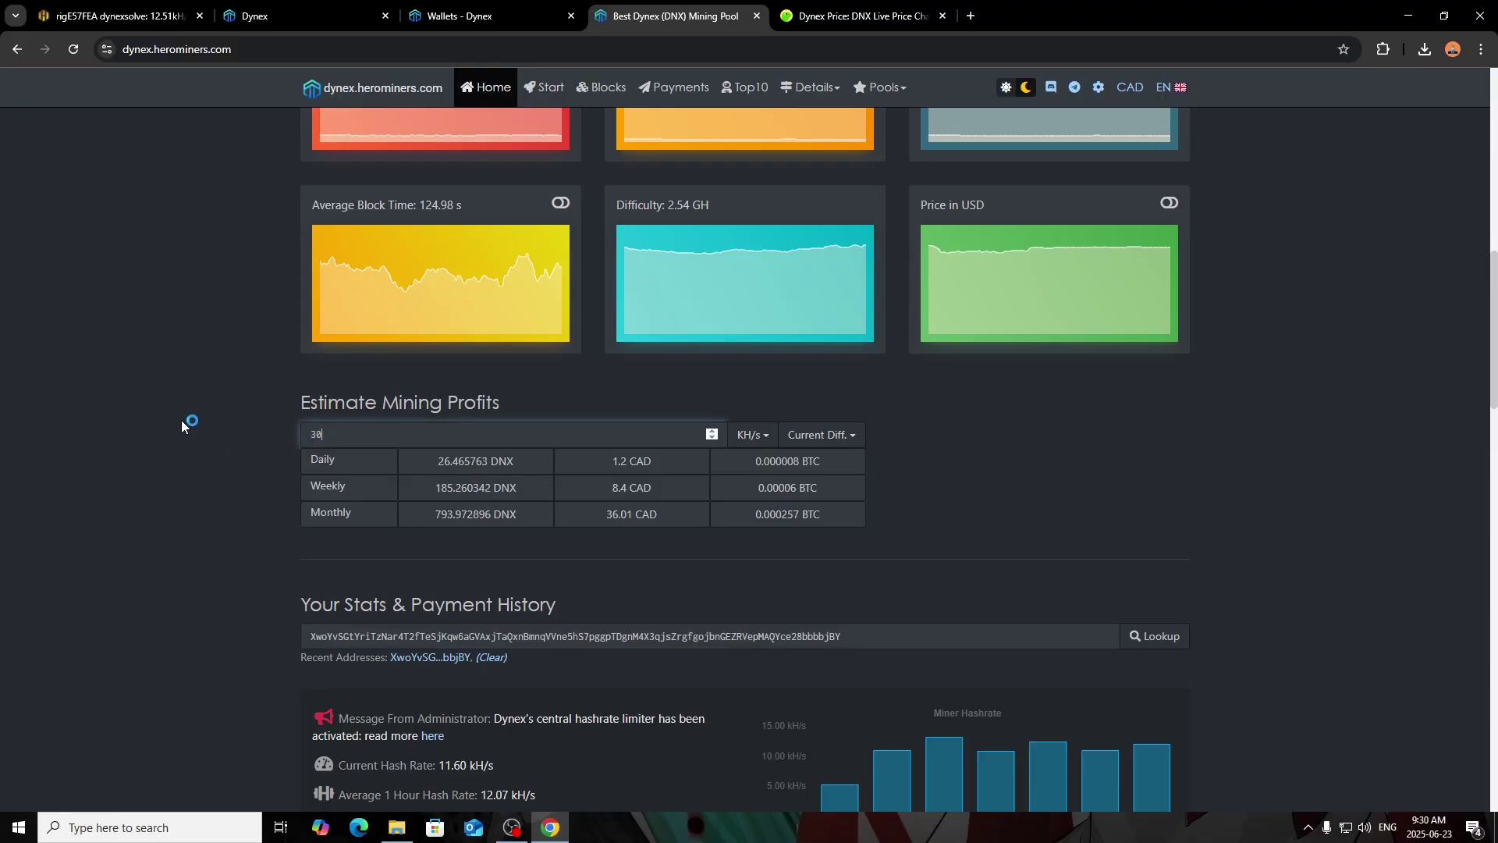
key("BackSpace")
key("BackSpace")
type("40")
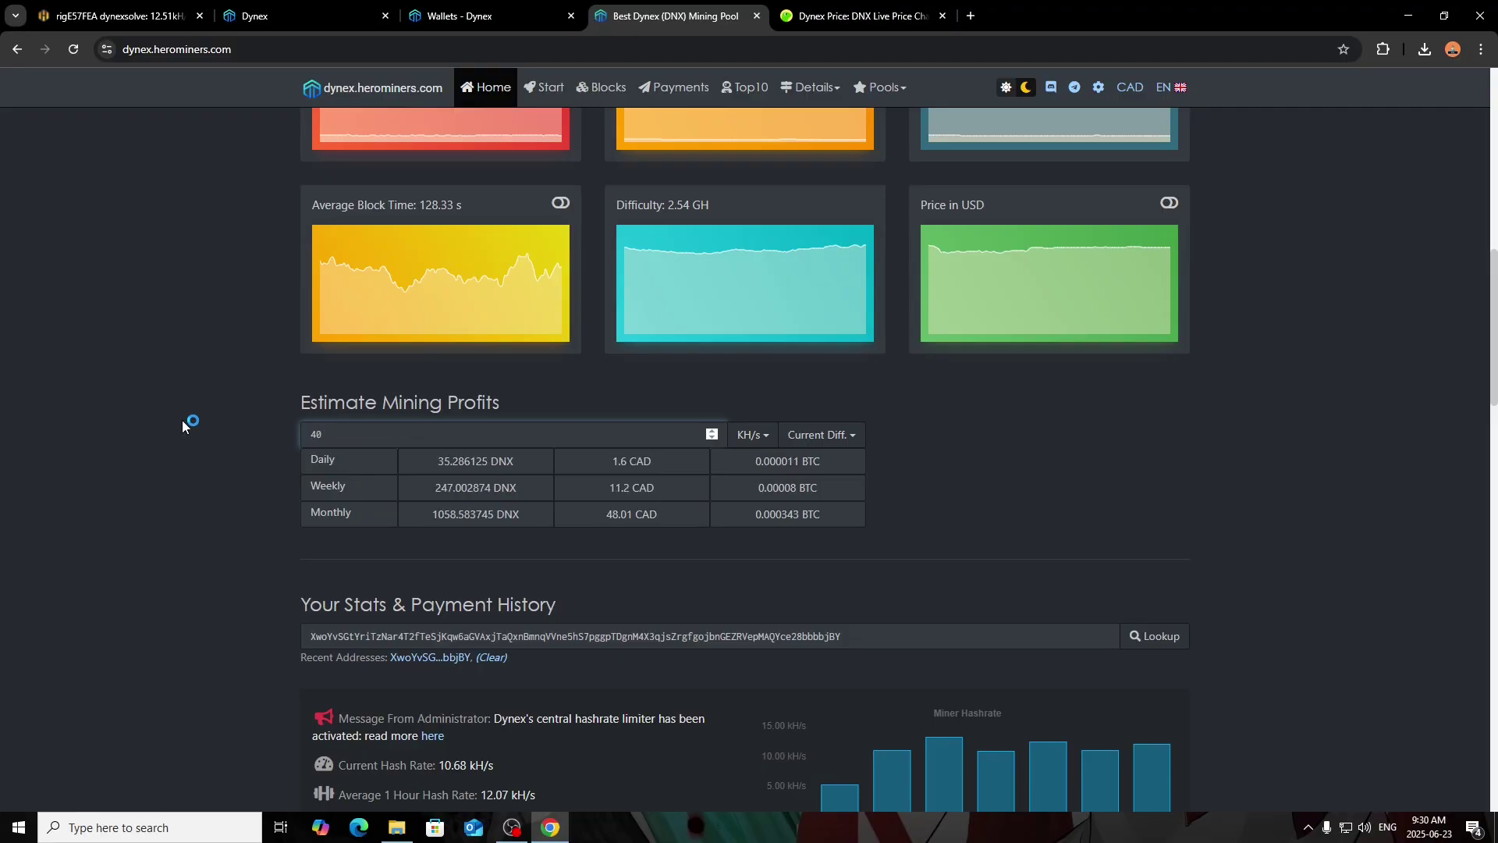
left_click(181, 420)
Review the wallet address's stats and payment history on the pool, including estimated earnings, workers and recent block rewards
scroll(192, 423, "down", 2)
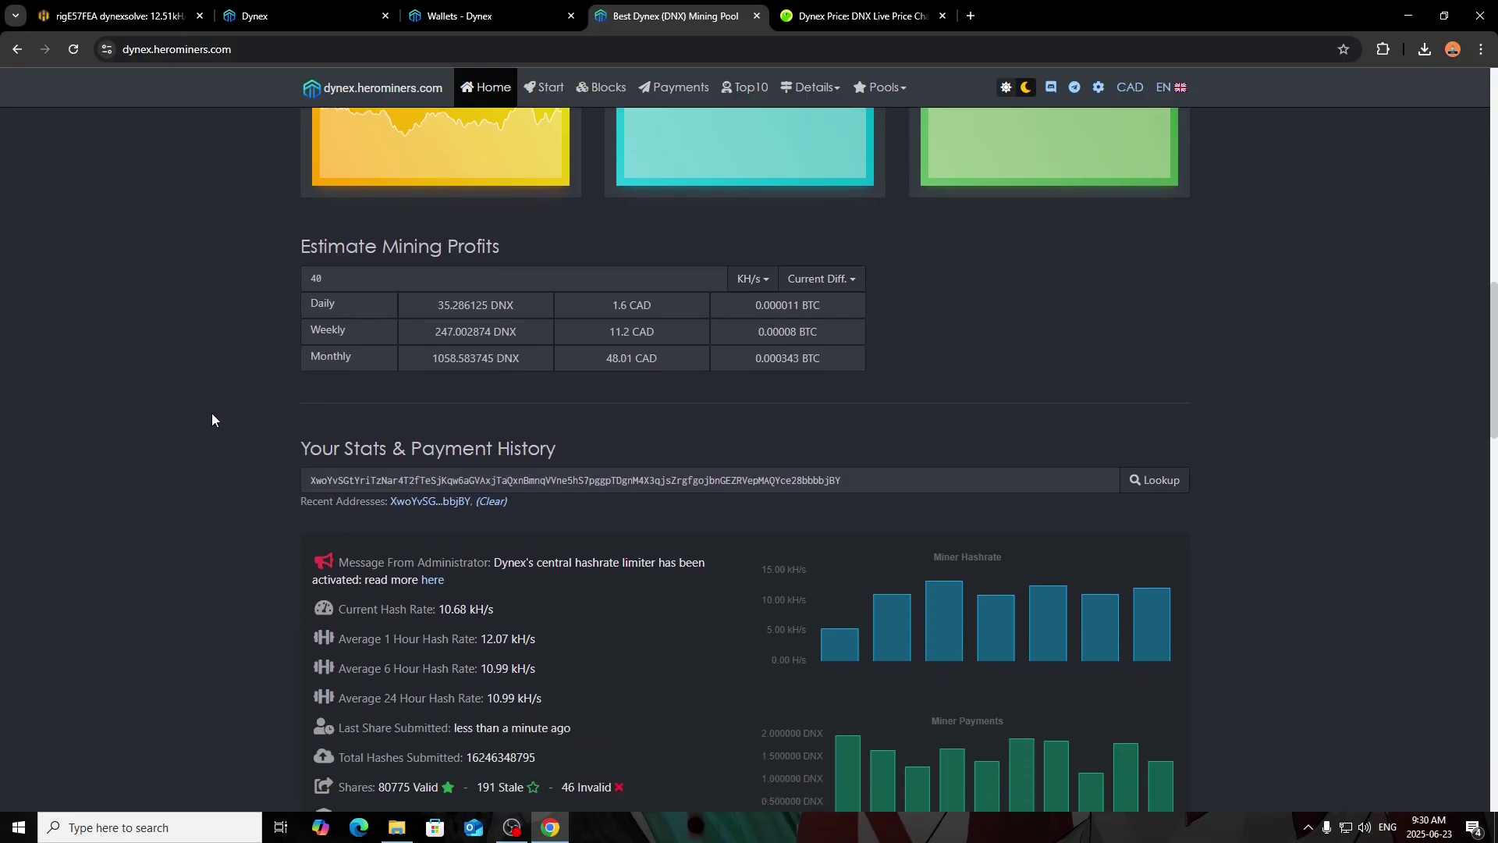
scroll(231, 418, "down", 3)
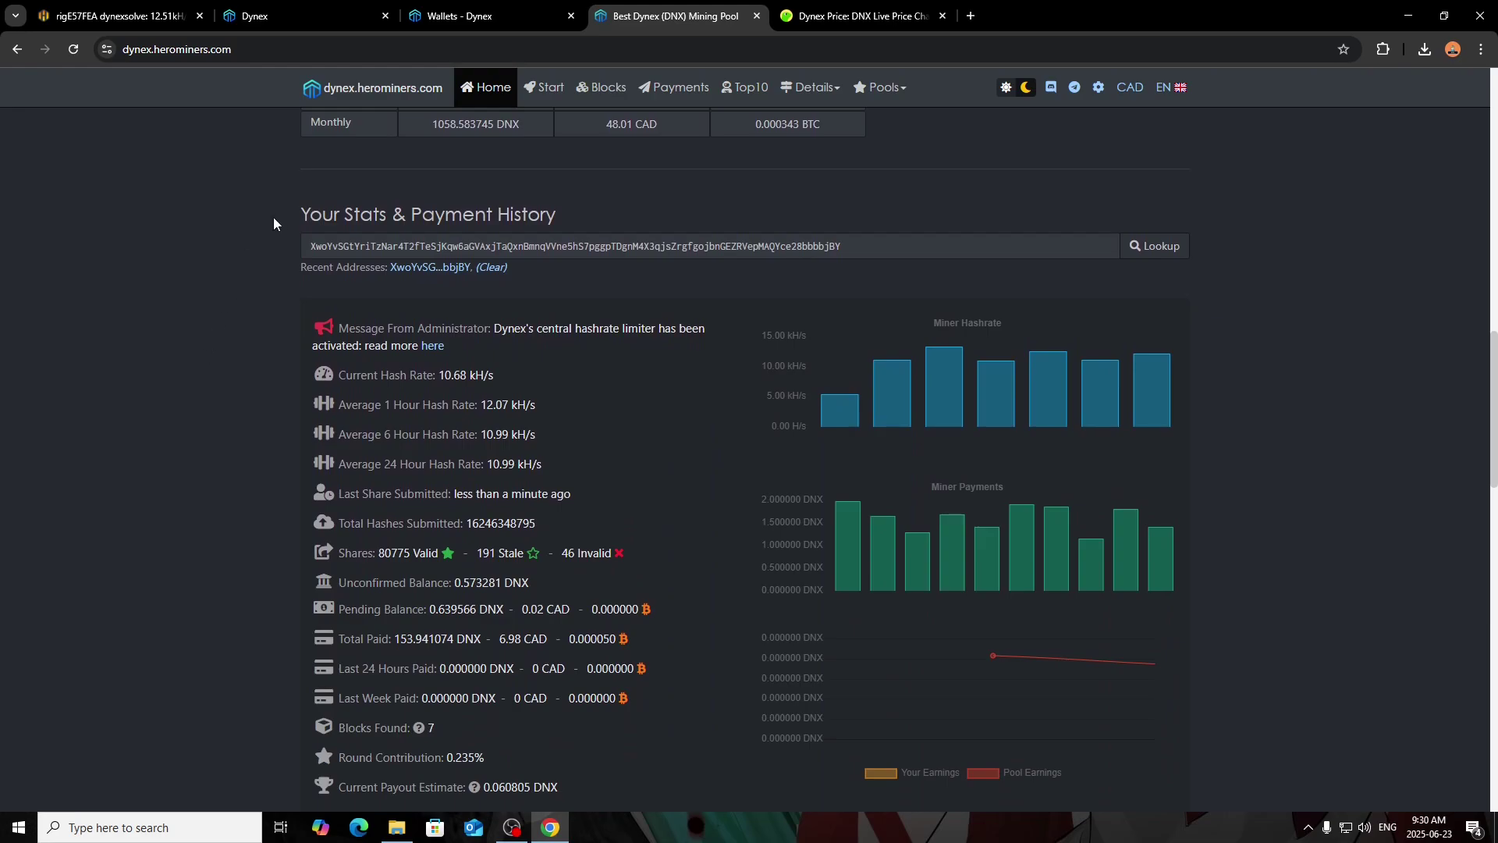
left_click_drag(299, 248, 981, 247)
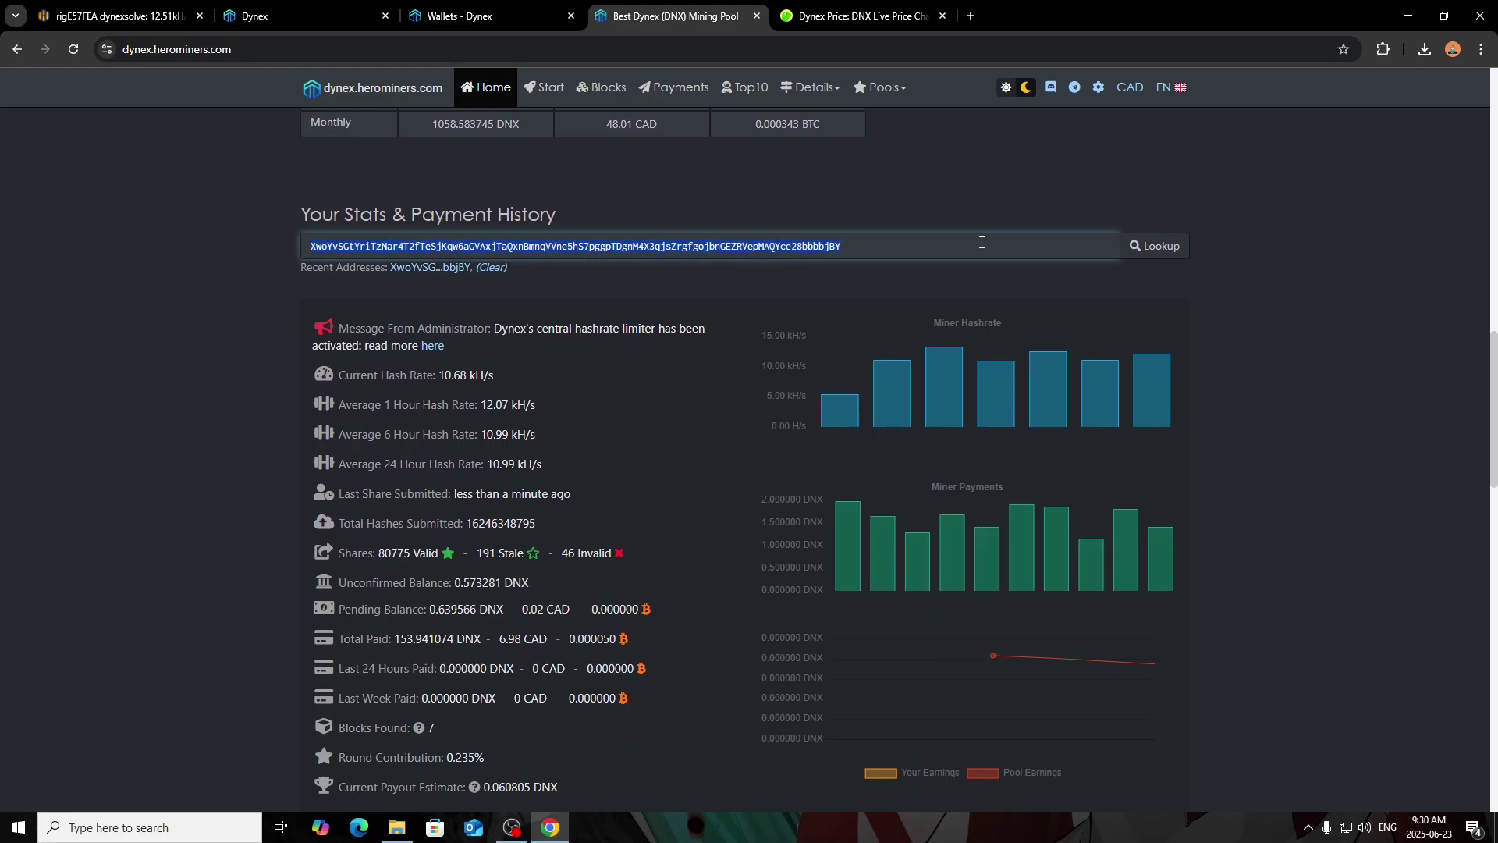
left_click(70, 262)
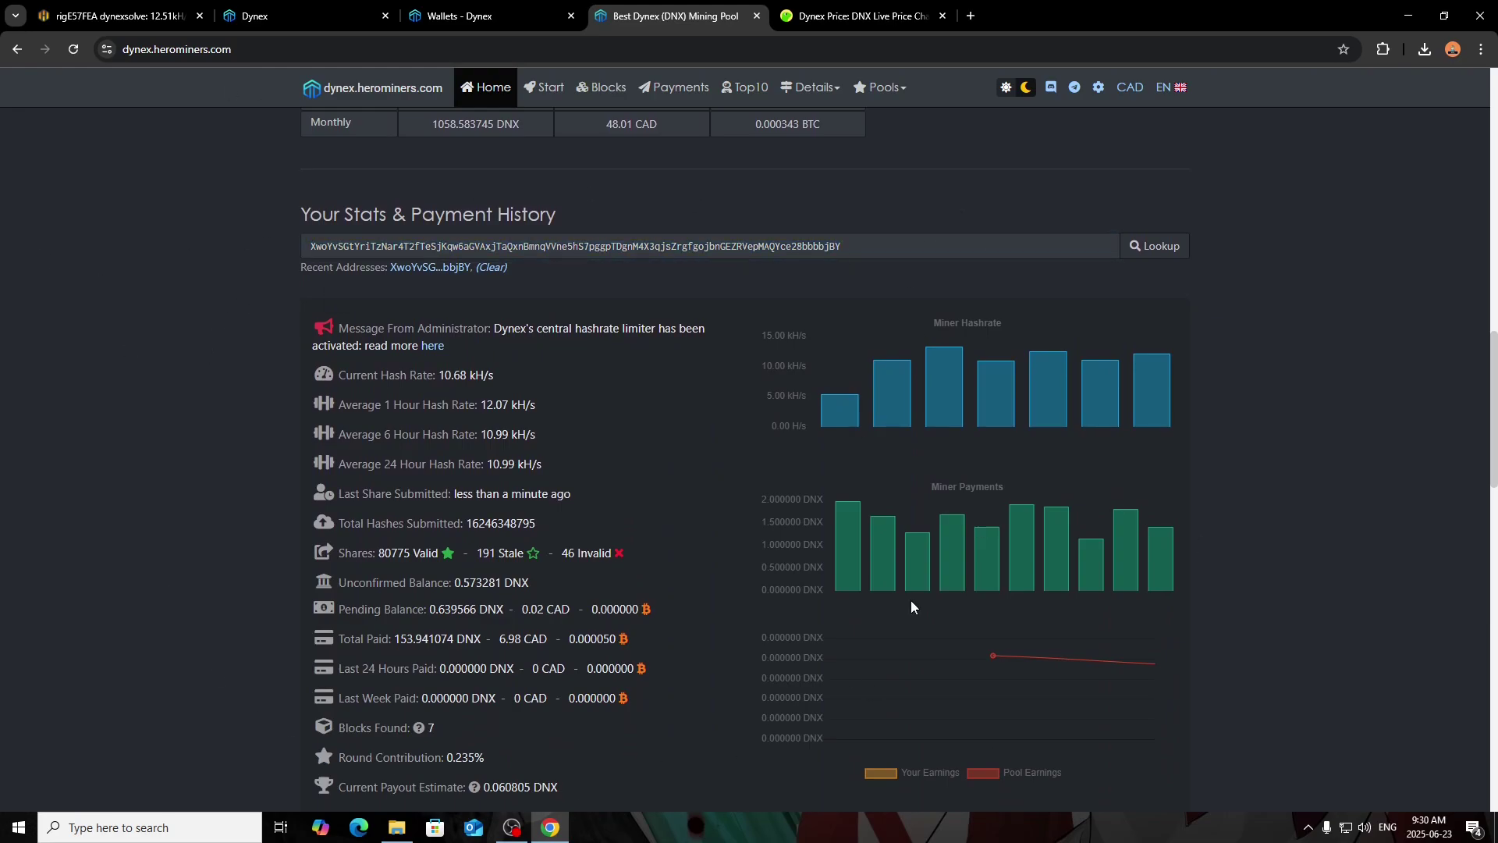
scroll(65, 381, "down", 6)
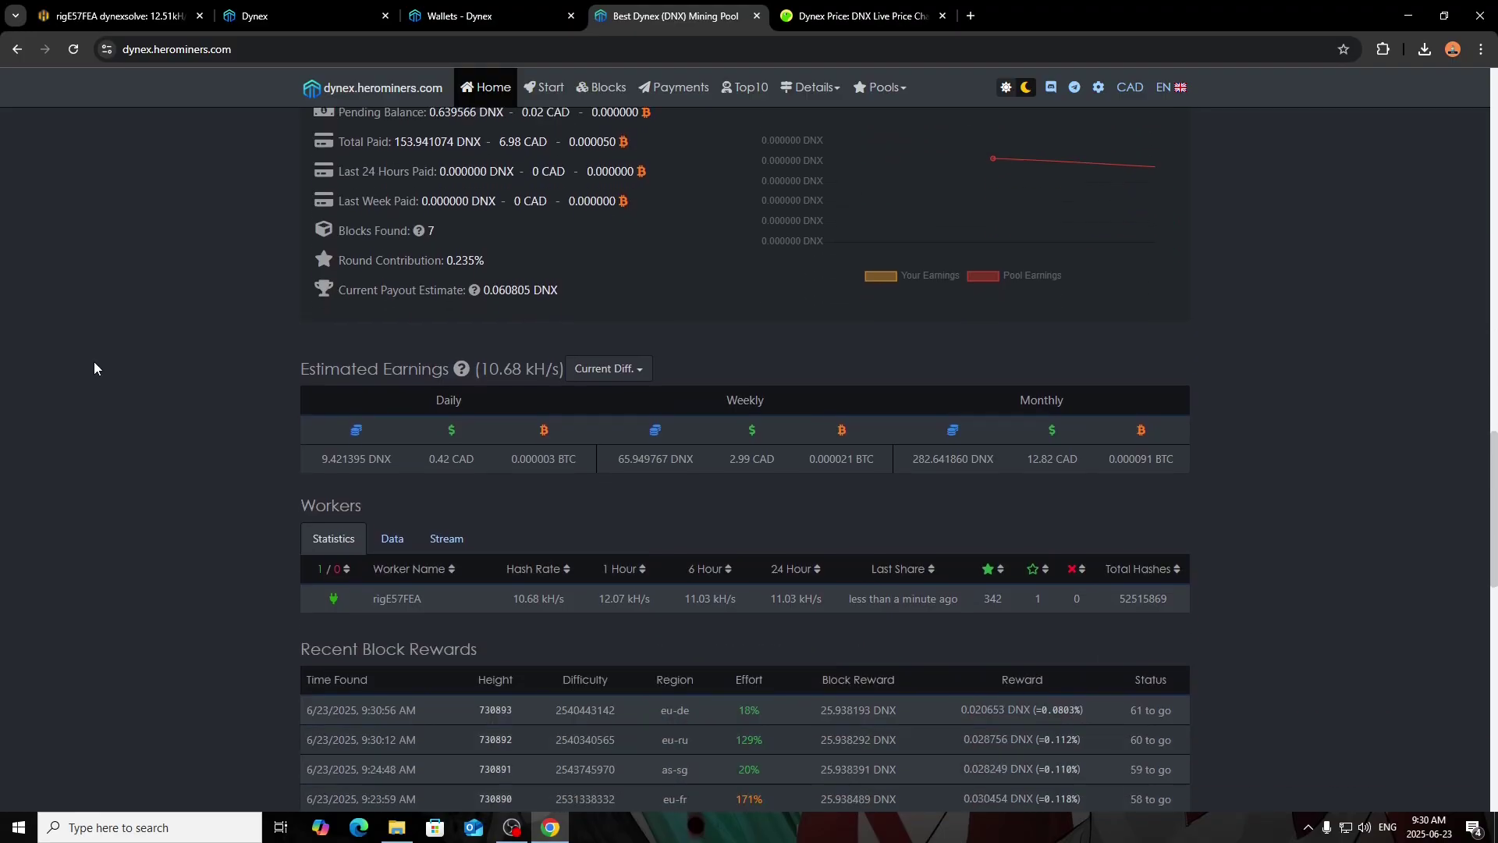
Examine the wallet's workers, recent block rewards, hash rates and balances on the pool page, plus the profit estimate and pool overview
scroll(94, 363, "down", 3)
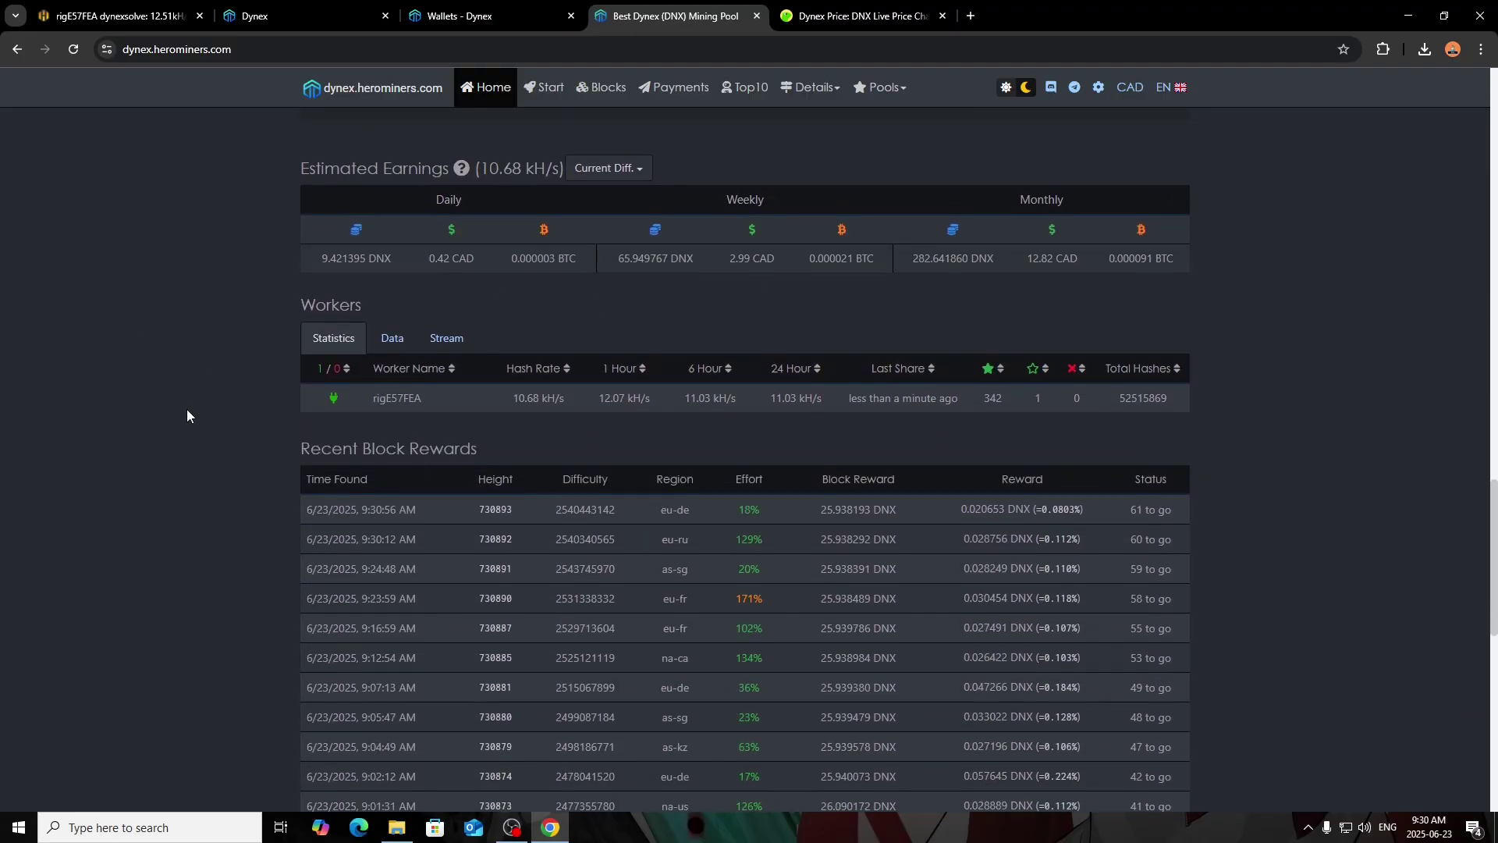
scroll(188, 413, "up", 1)
scroll(218, 429, "up", 10)
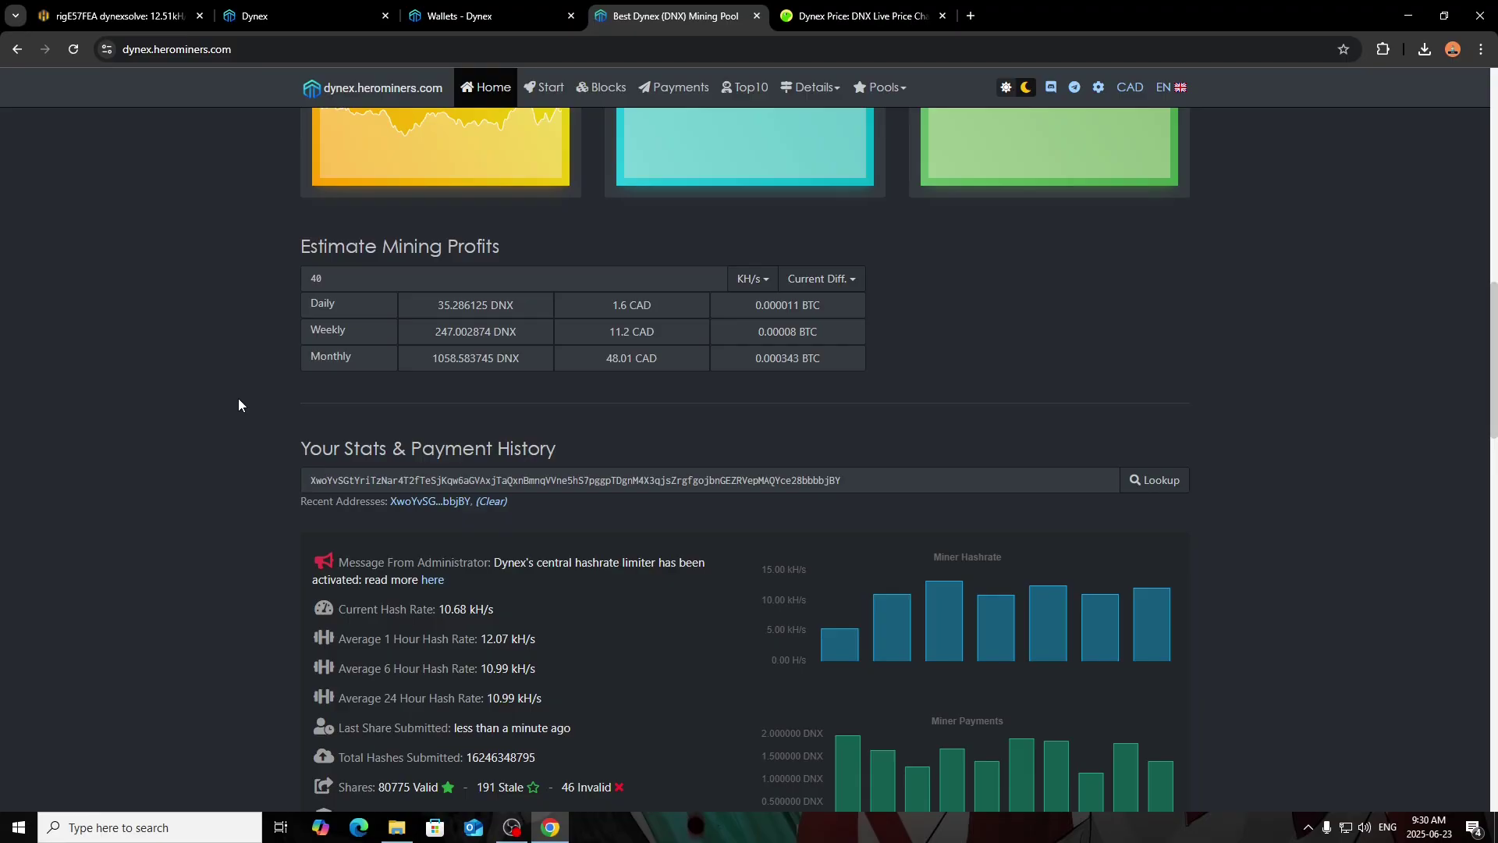
scroll(238, 404, "down", 4)
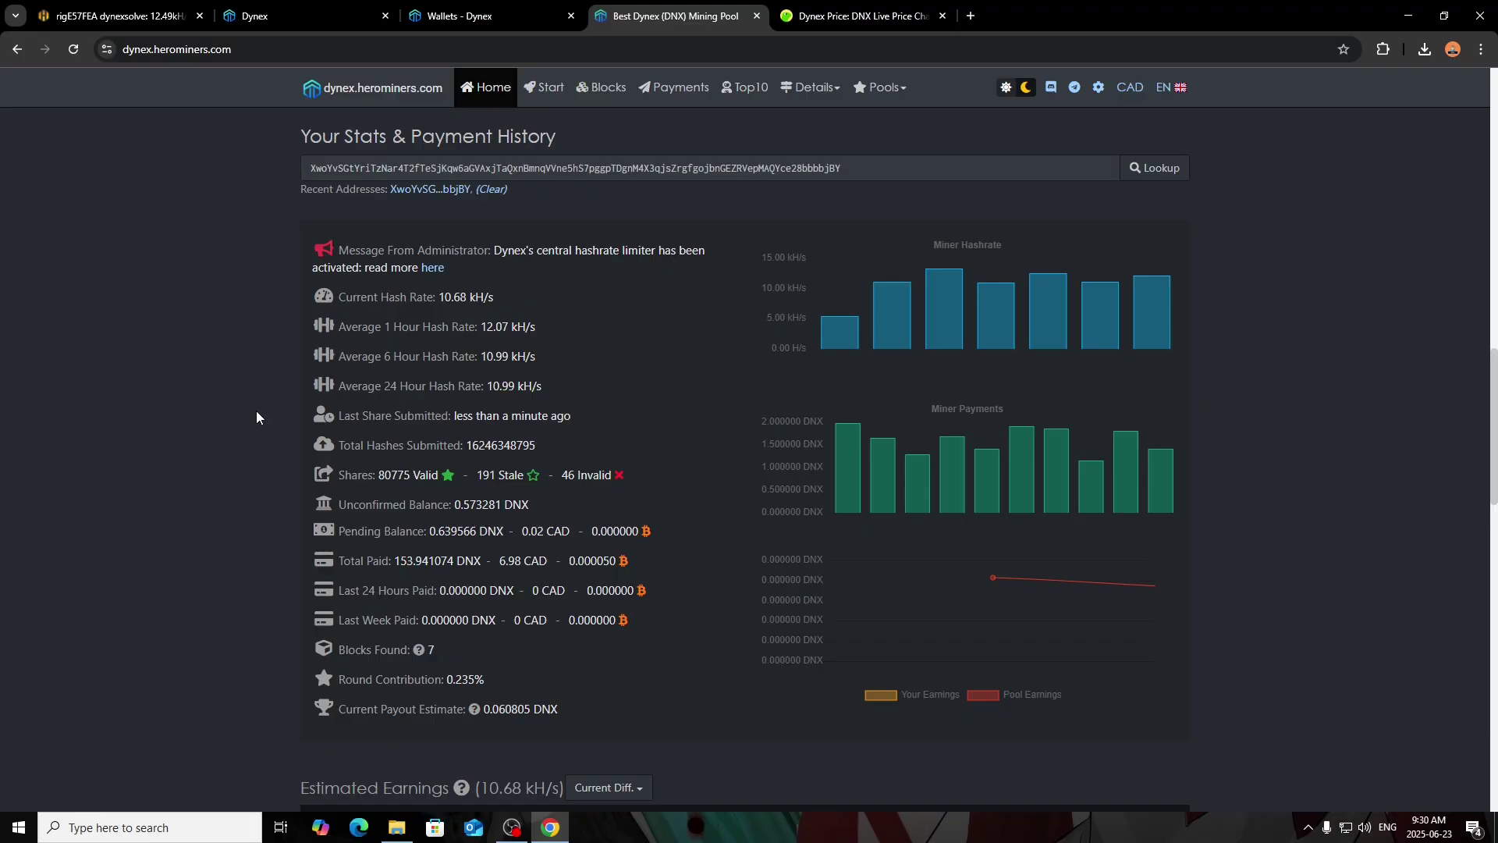
scroll(256, 411, "up", 8)
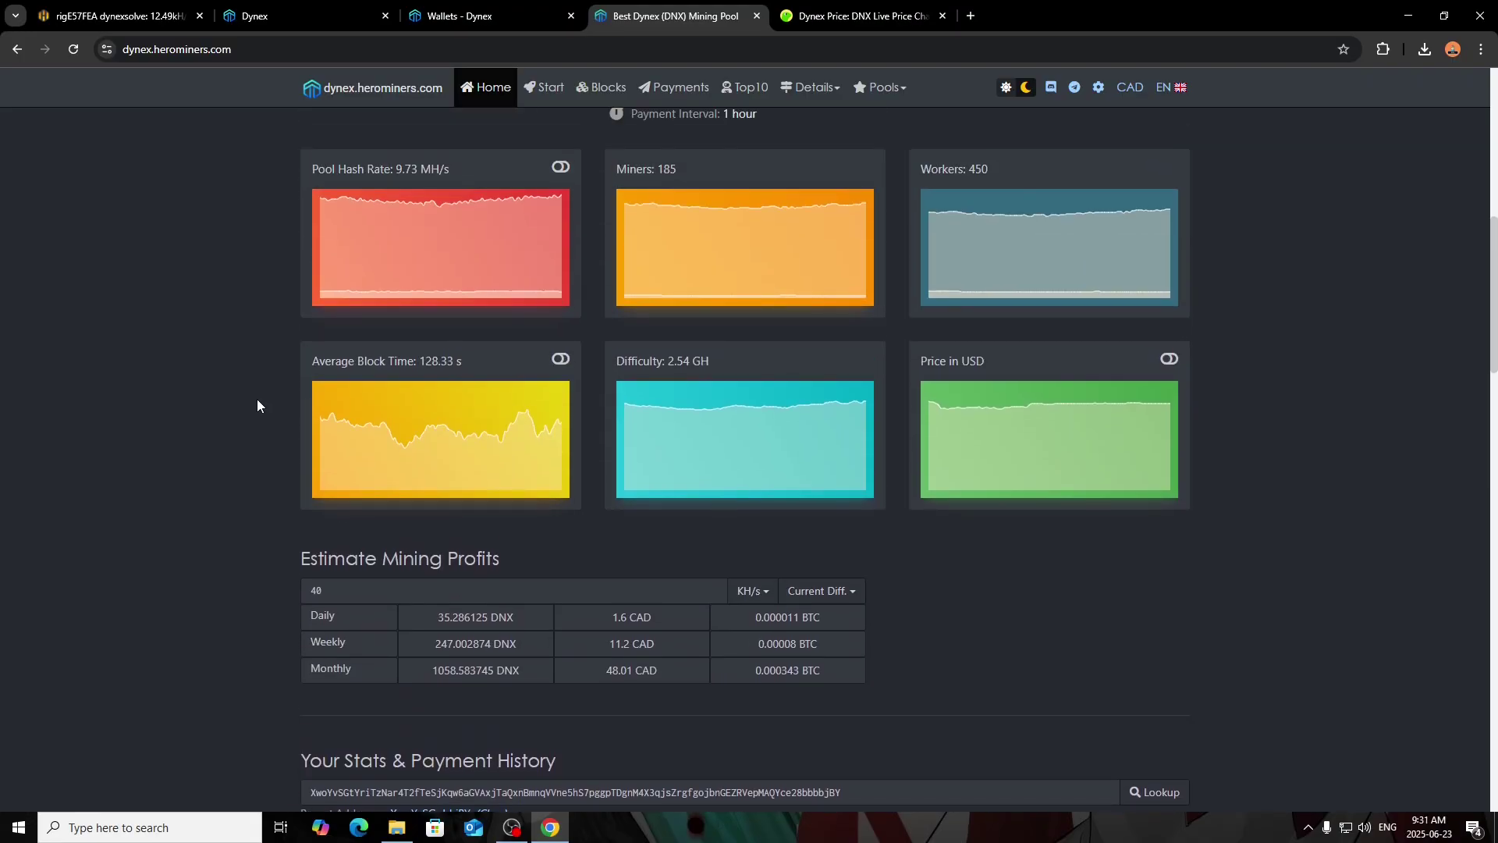
scroll(256, 405, "up", 5)
scroll(256, 405, "up", 4)
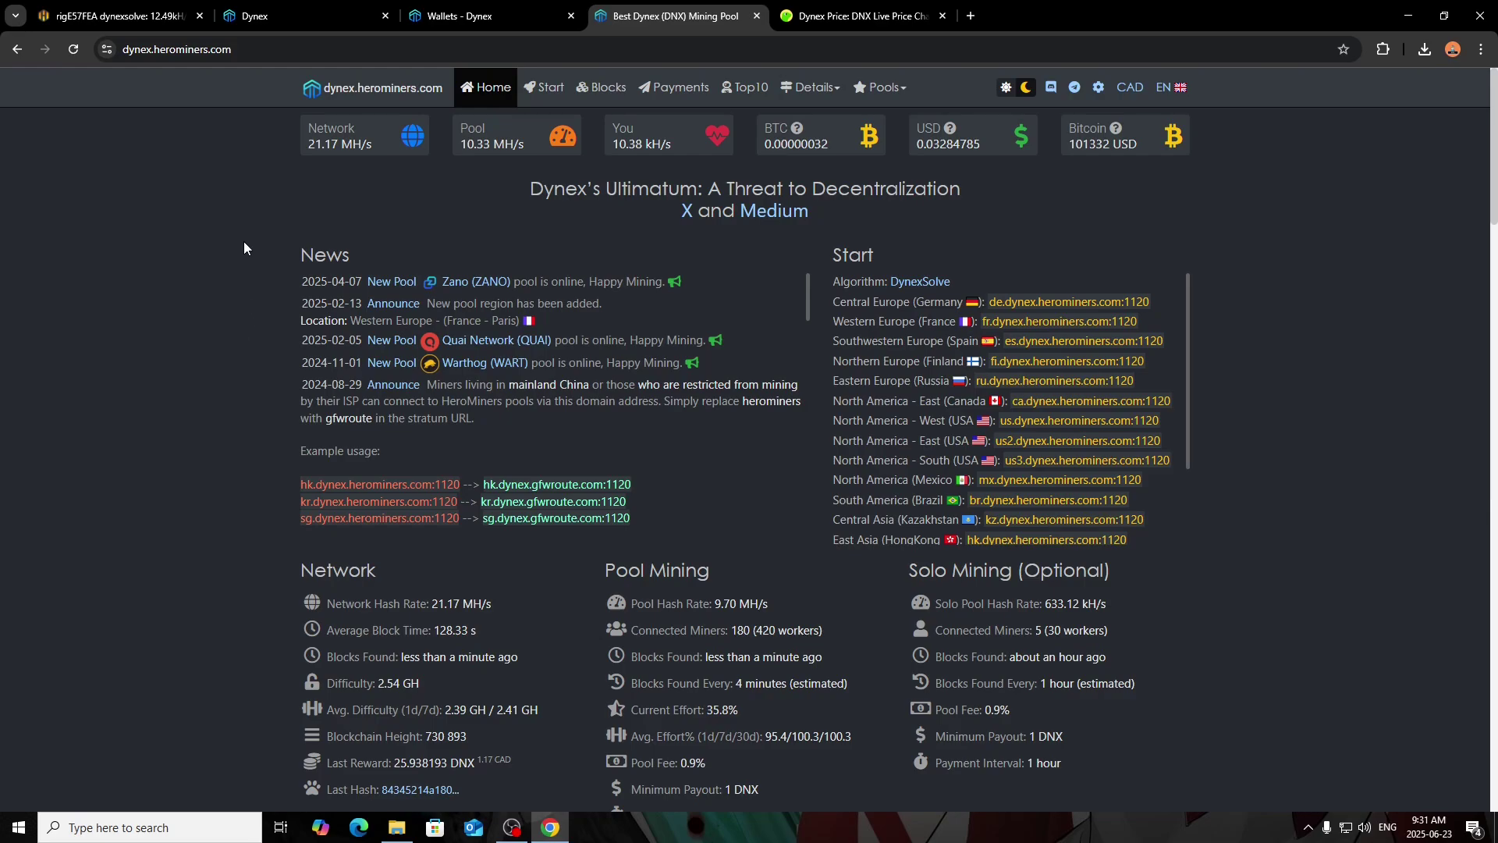
Switch to HiveOS and open the KC-GPU-RIG3 worker from the farm's worker list to view its GPUs
left_click(258, 16)
left_click(118, 16)
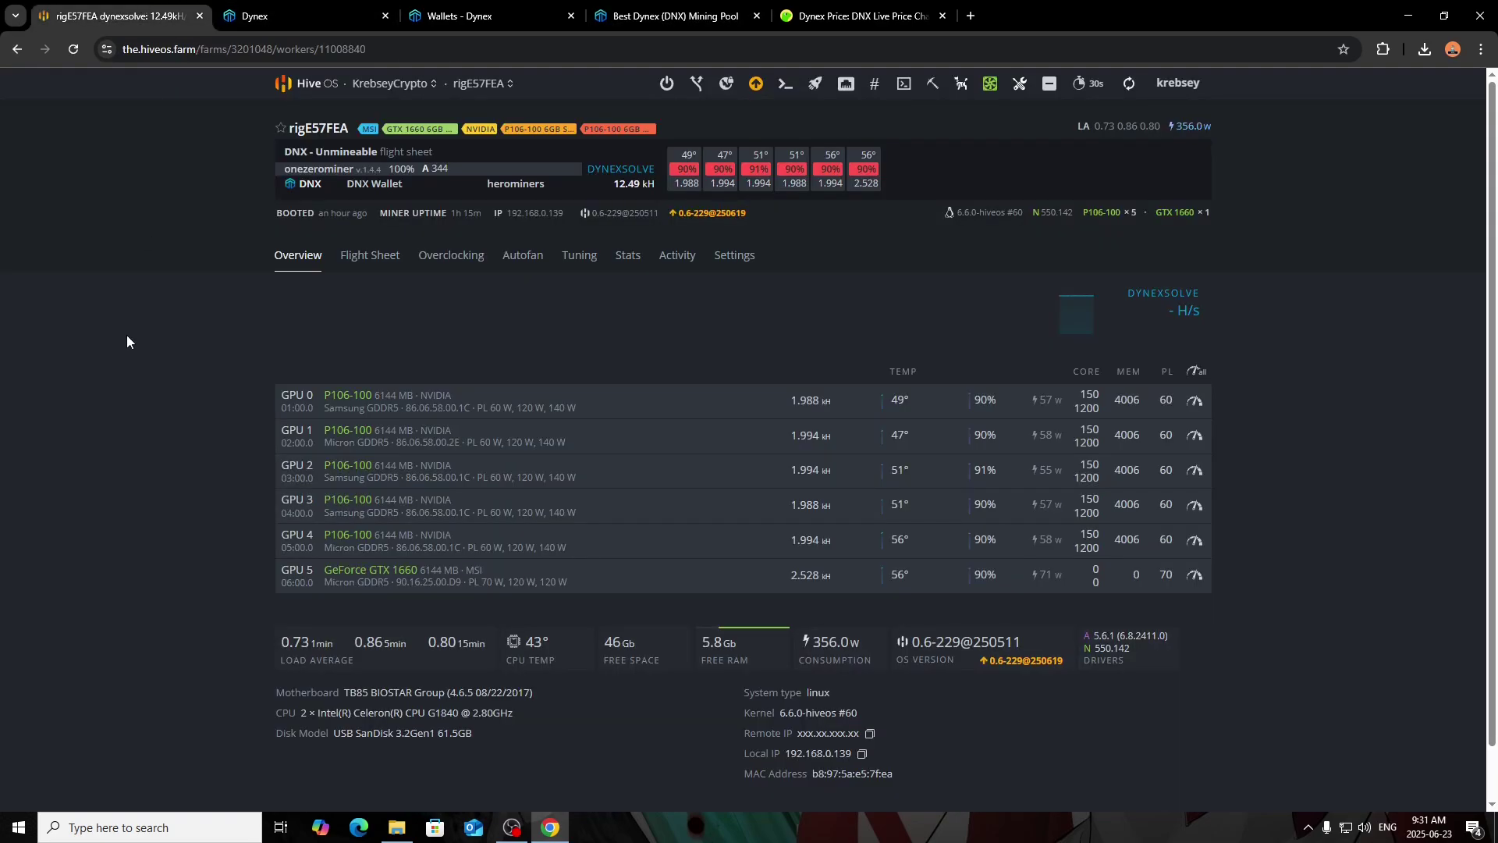
left_click(391, 84)
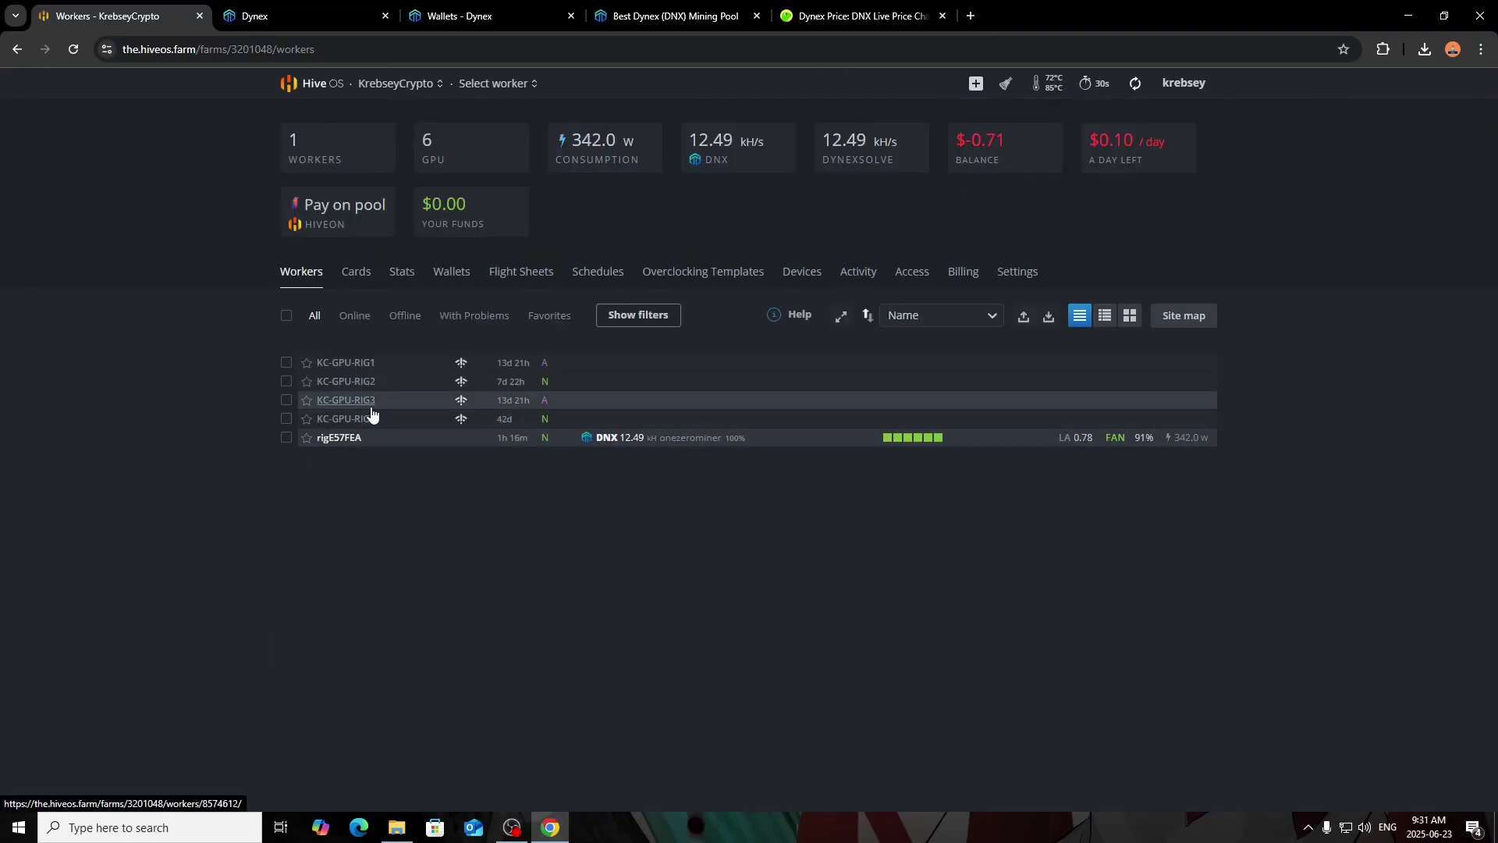
left_click(370, 416)
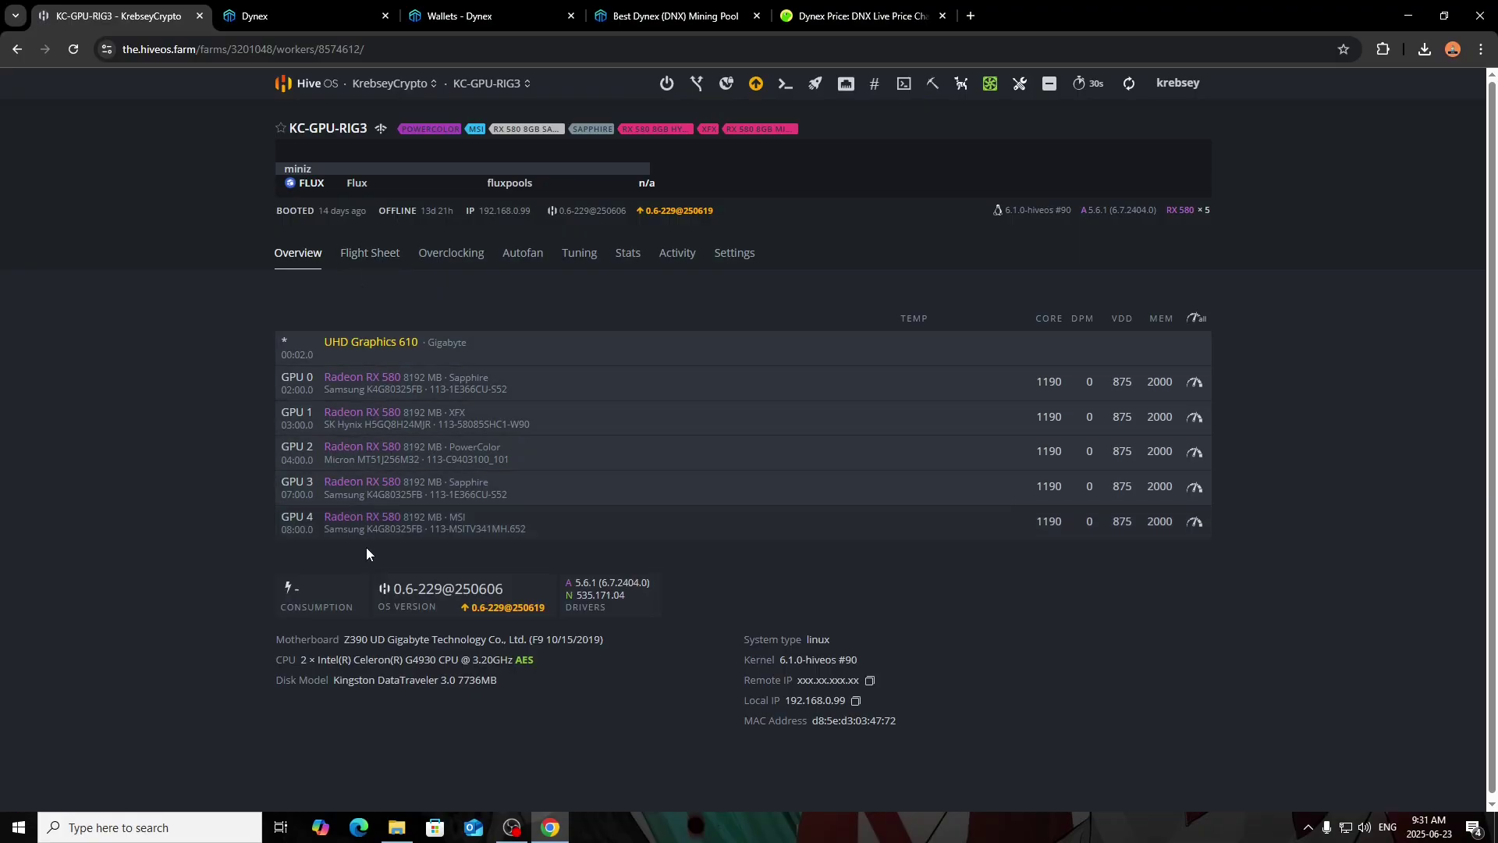
View KC-GPU-RIG3's available flight sheets and expand the details of the DNX herominers sheet that uses bzminer
left_click(364, 254)
scroll(732, 406, "down", 3)
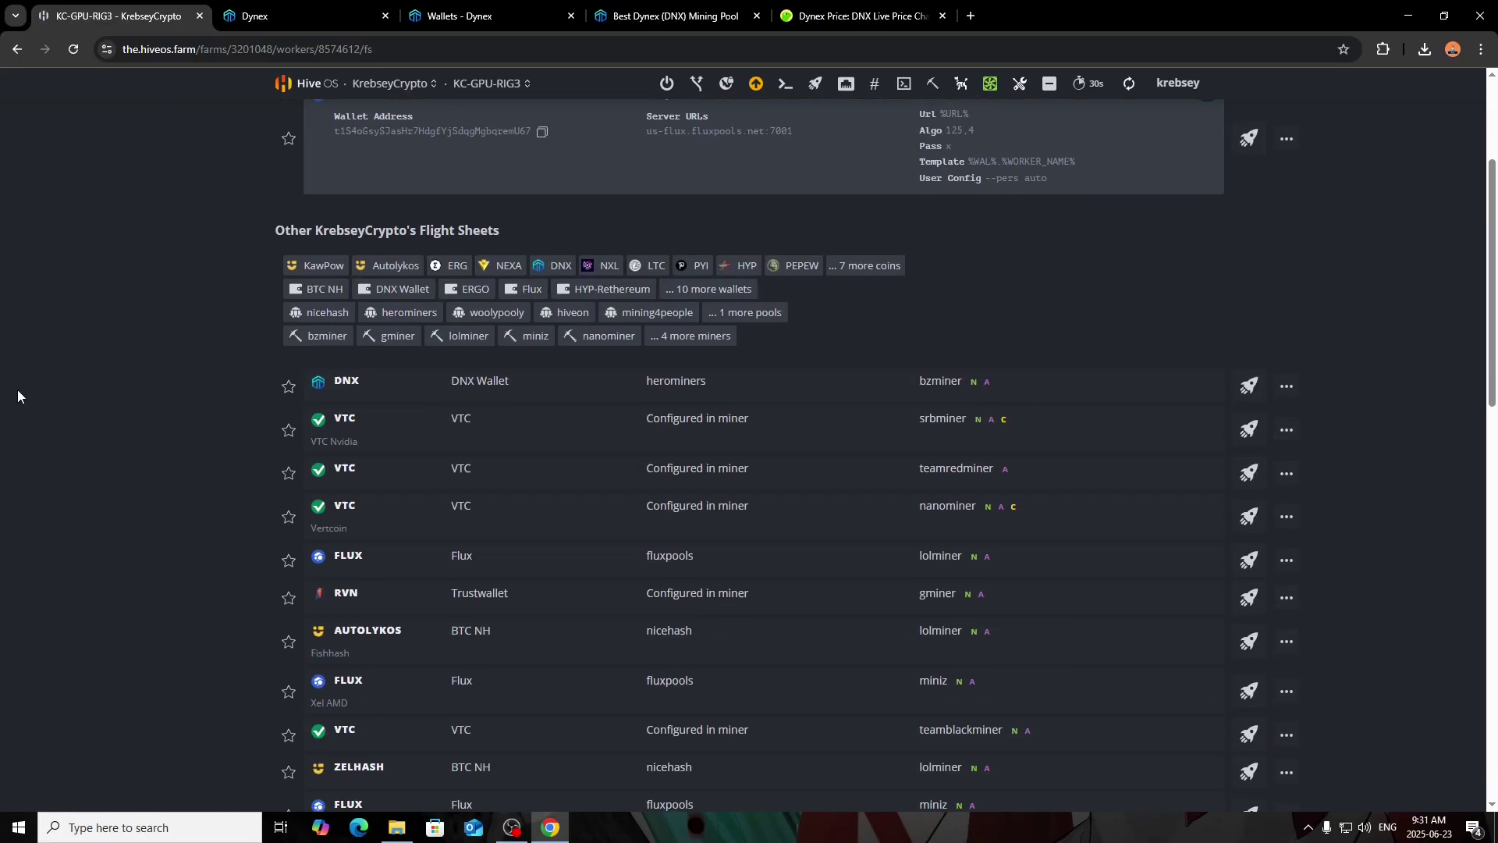
left_click(750, 382)
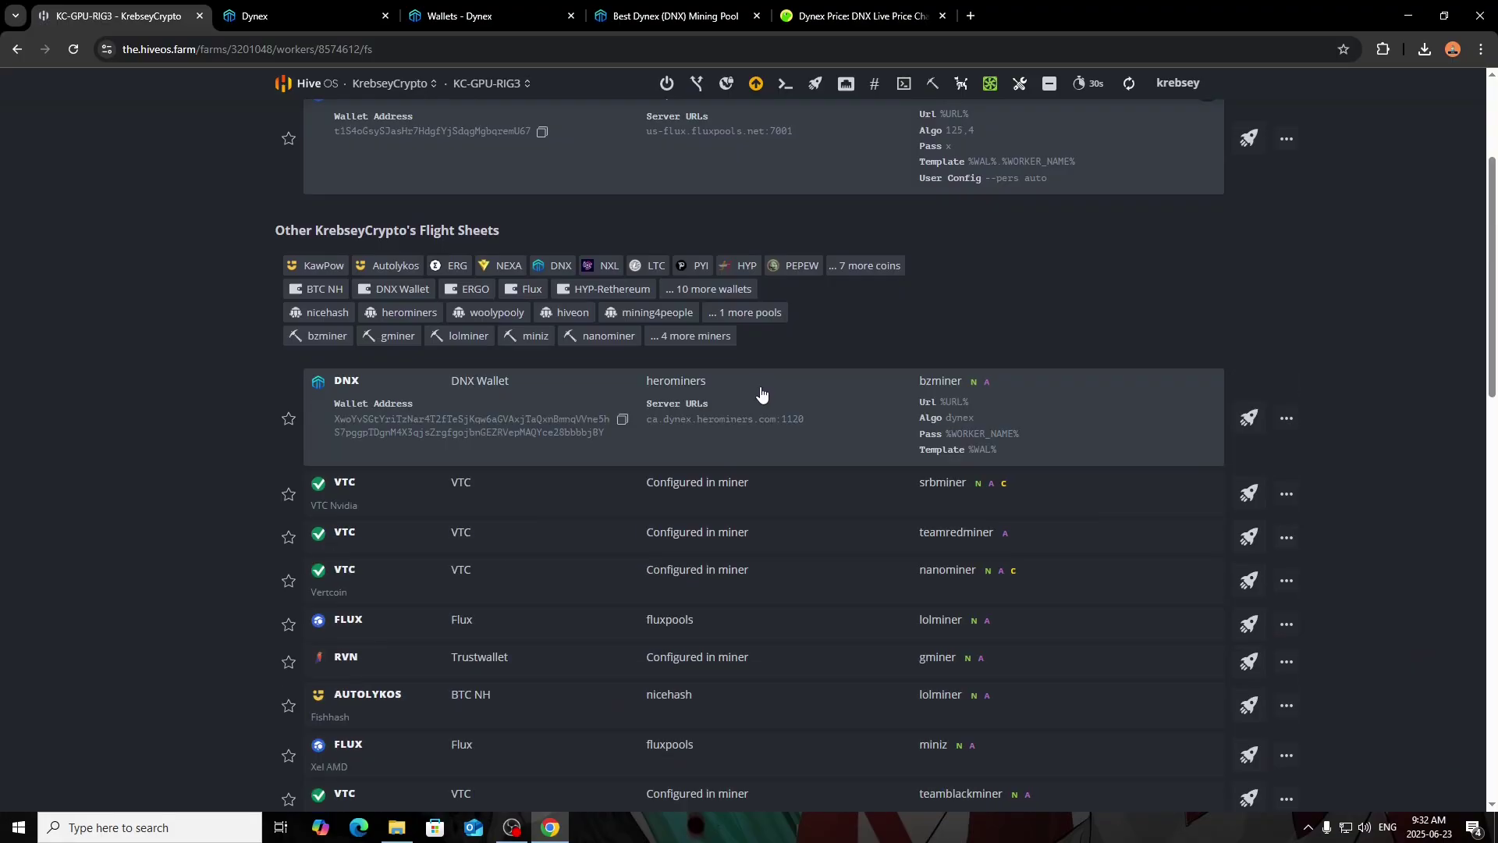
Open the DNX bzminer flight sheet for editing, review its BzMiner configuration, and close the configuration without applying changes
scroll(761, 392, "down", 1)
left_click(1284, 345)
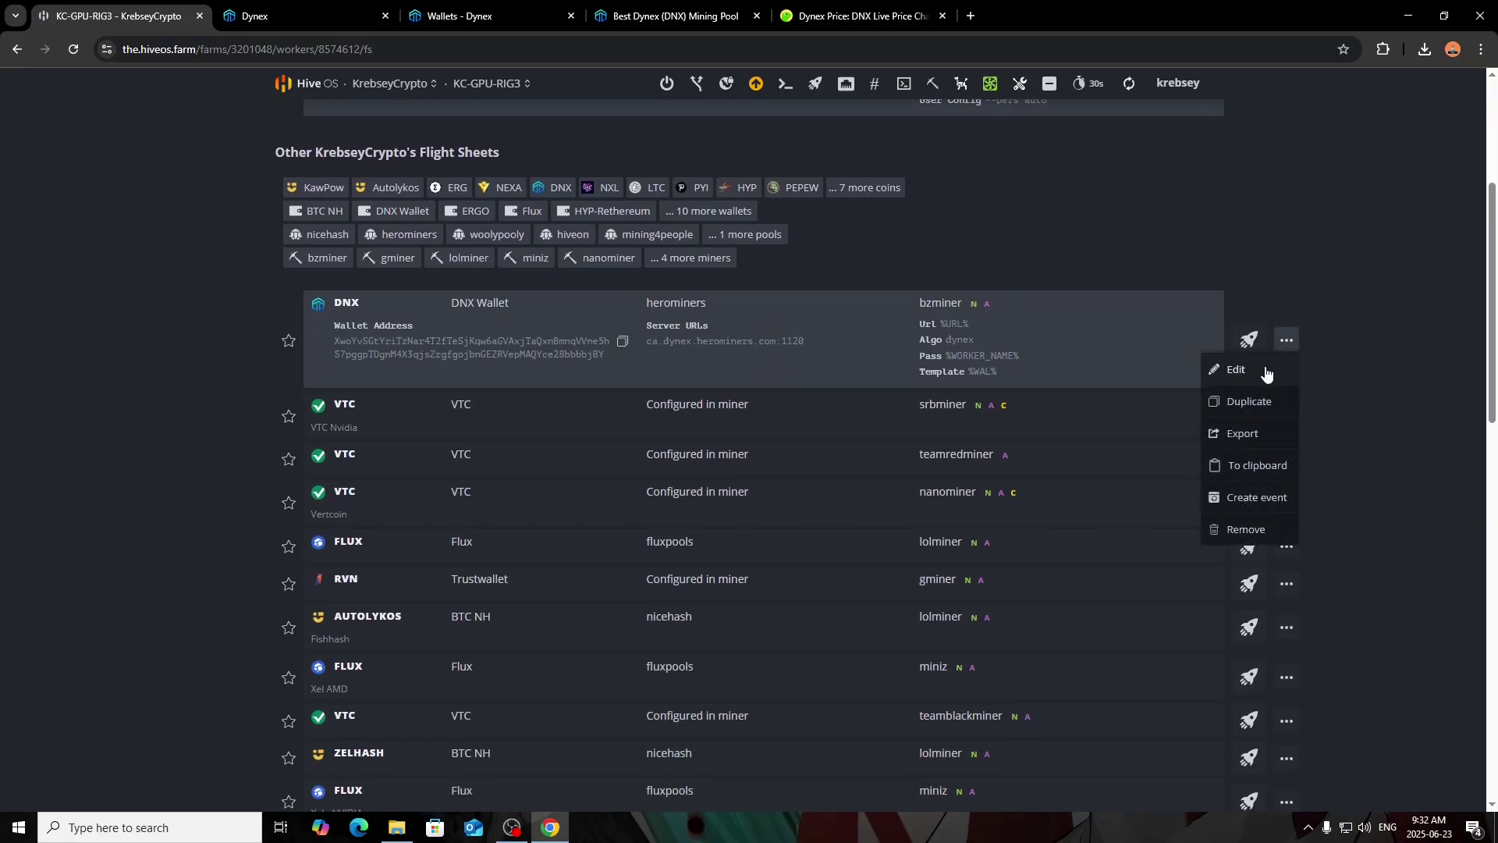
left_click(1237, 371)
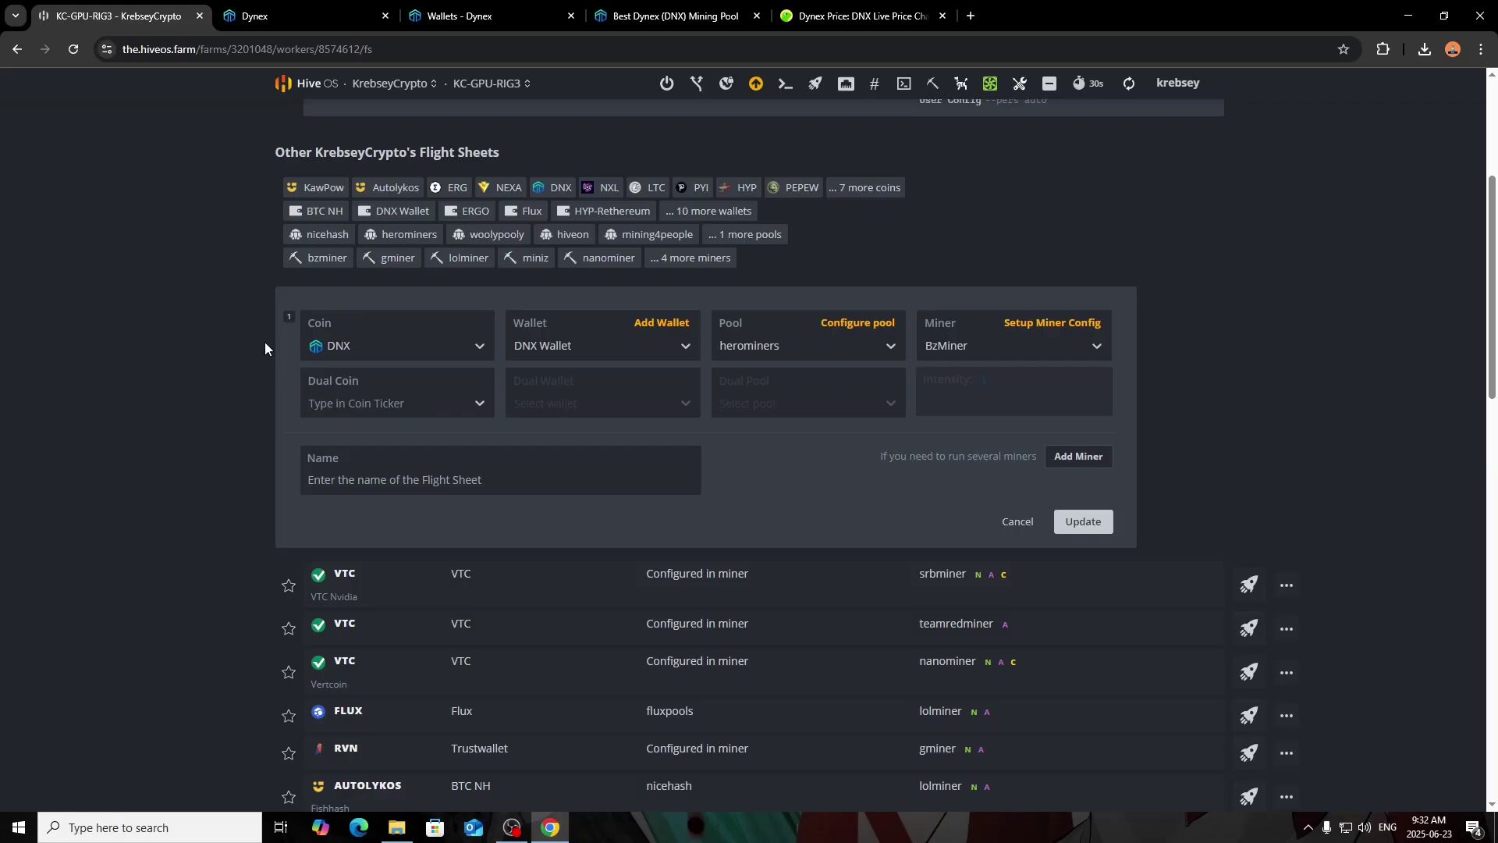
left_click(1033, 320)
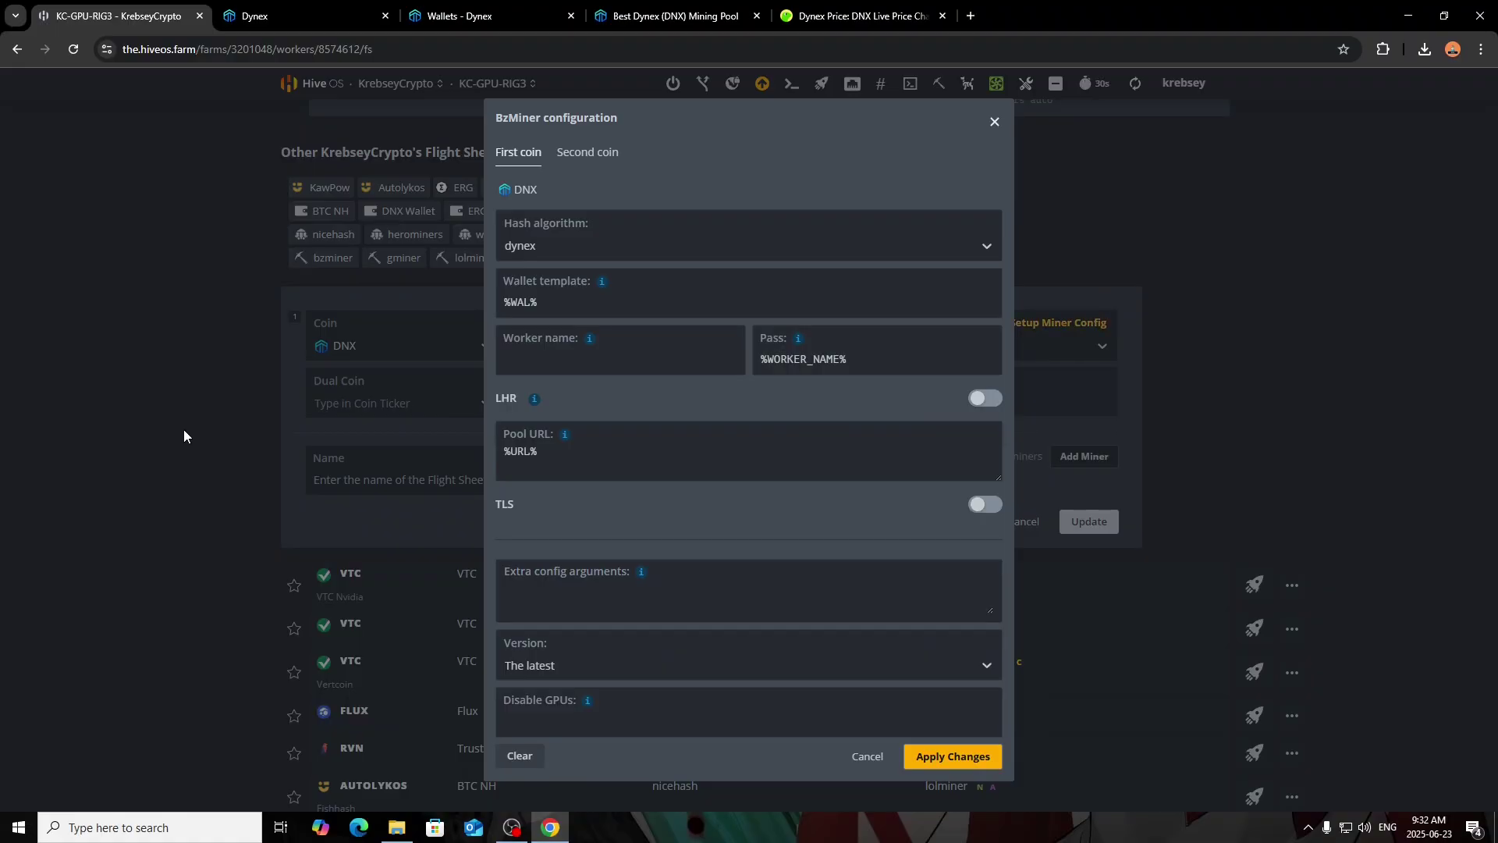
left_click(994, 122)
Look over KC-GPU-RIG3's flight sheet page and return to the farm's worker list
scroll(934, 291, "up", 4)
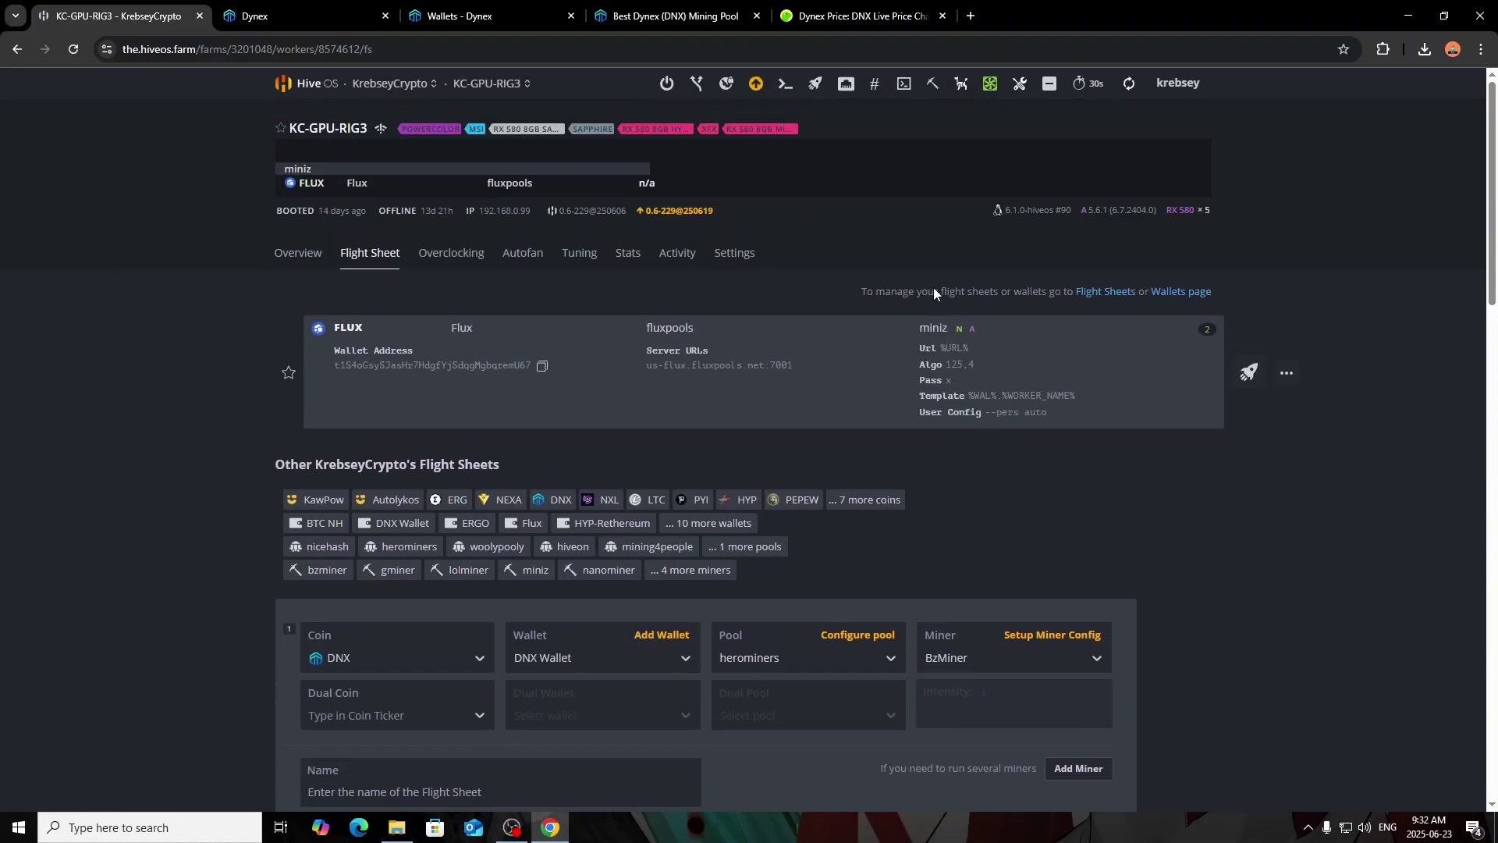
scroll(251, 340, "down", 3)
scroll(251, 340, "up", 3)
left_click(307, 262)
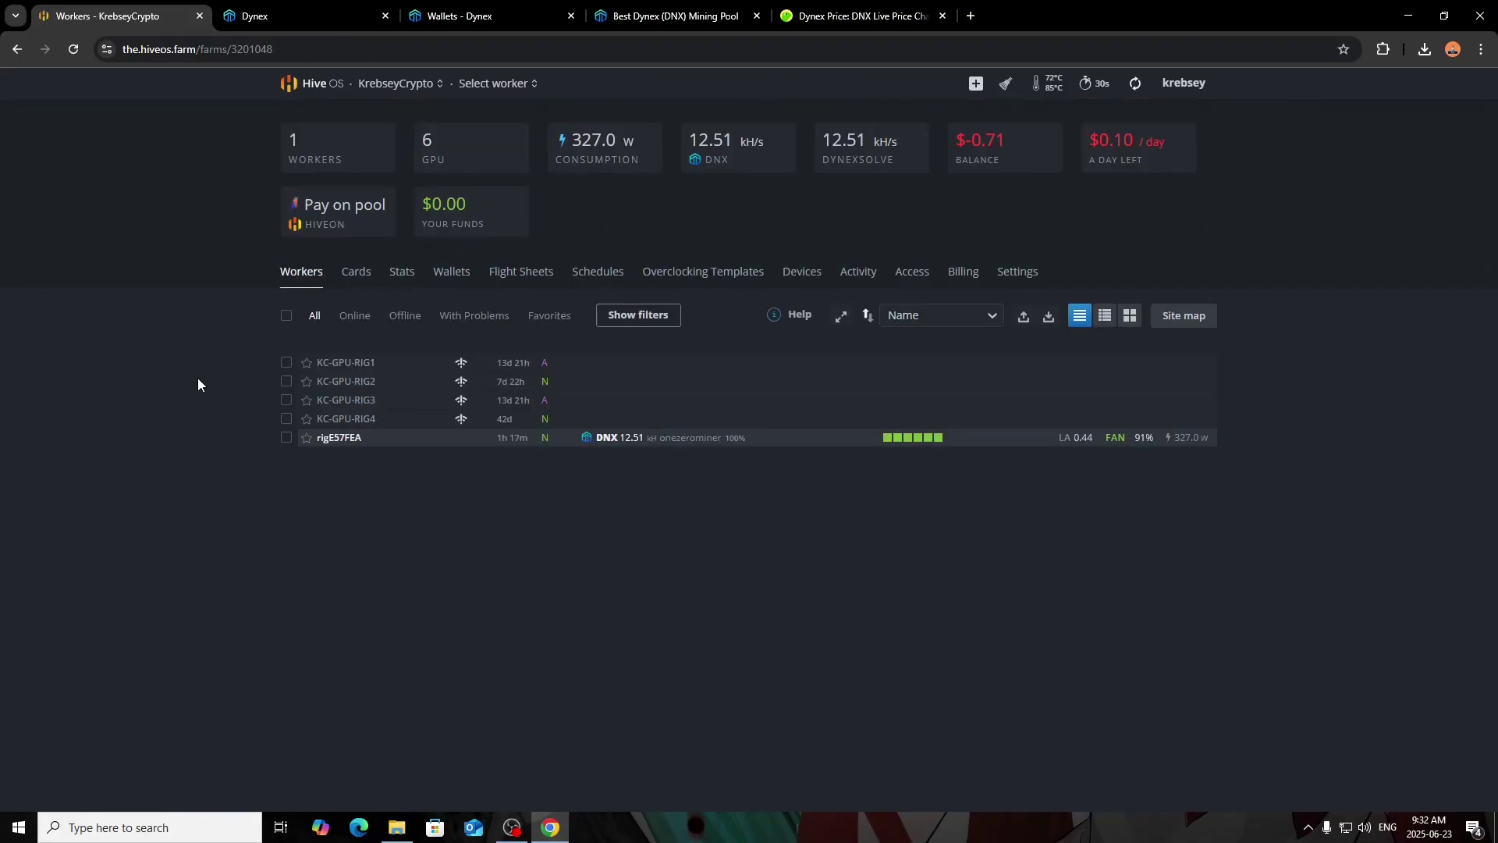